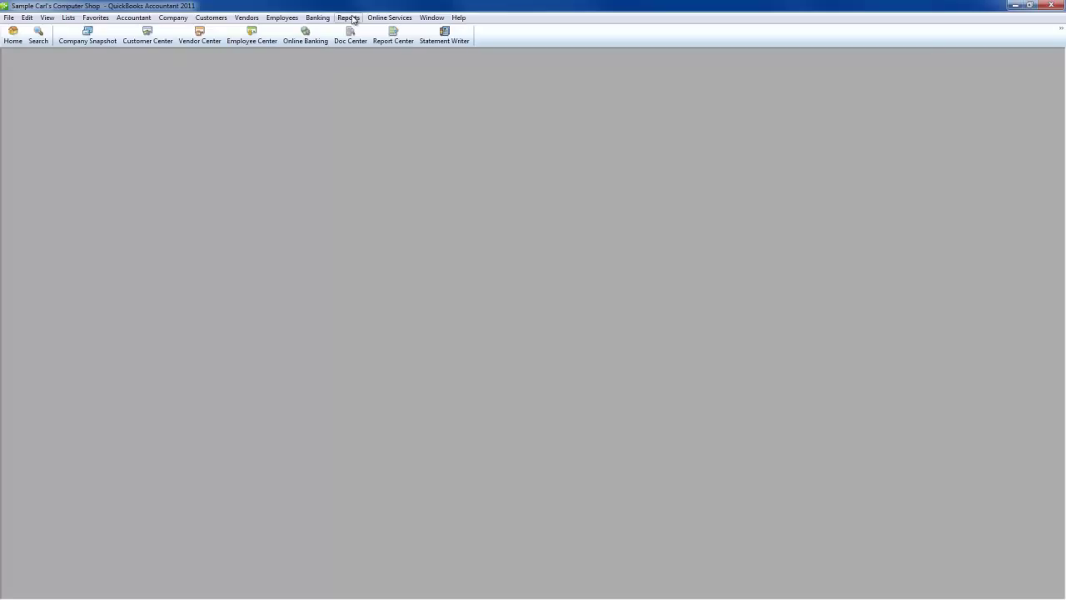
# Open the standard Profit & Loss report and set its date range to Last Fiscal Year
pyautogui.click(351, 19)
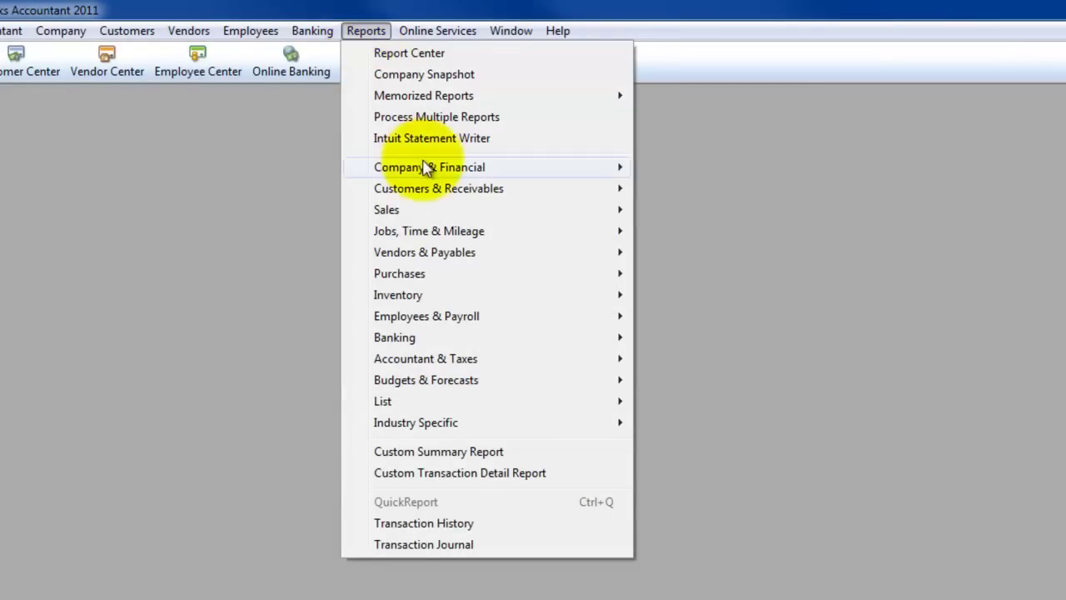
pyautogui.moveTo(442, 179)
pyautogui.click(675, 167)
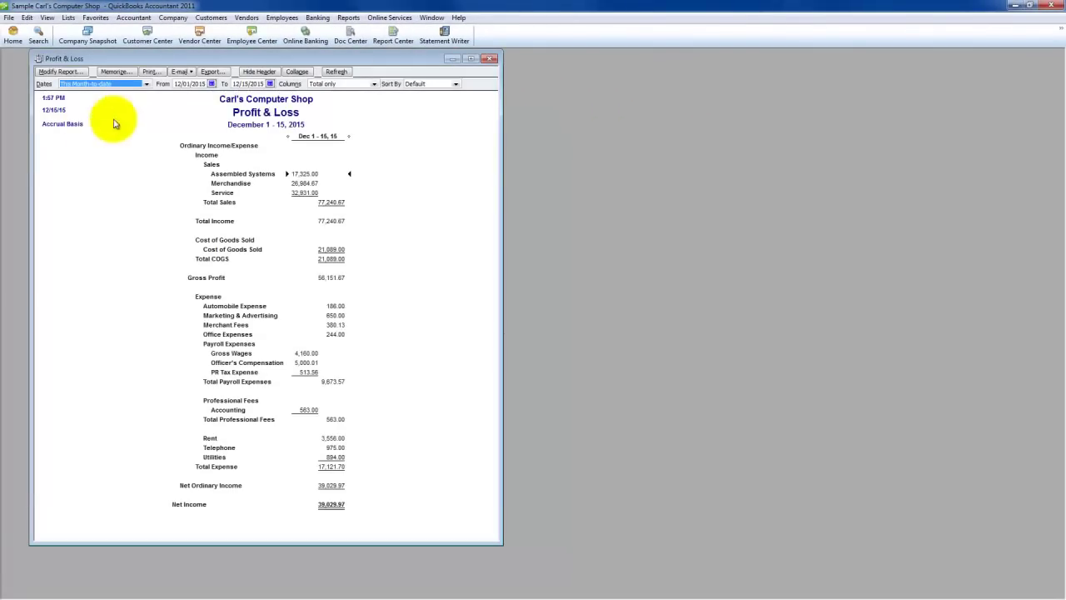
pyautogui.click(148, 84)
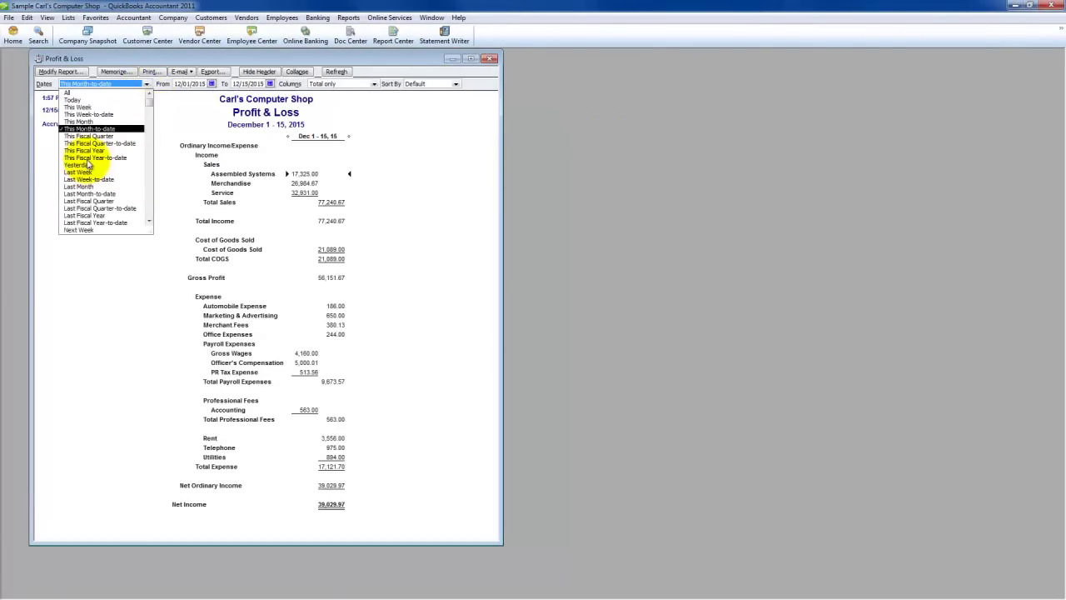
pyautogui.click(80, 216)
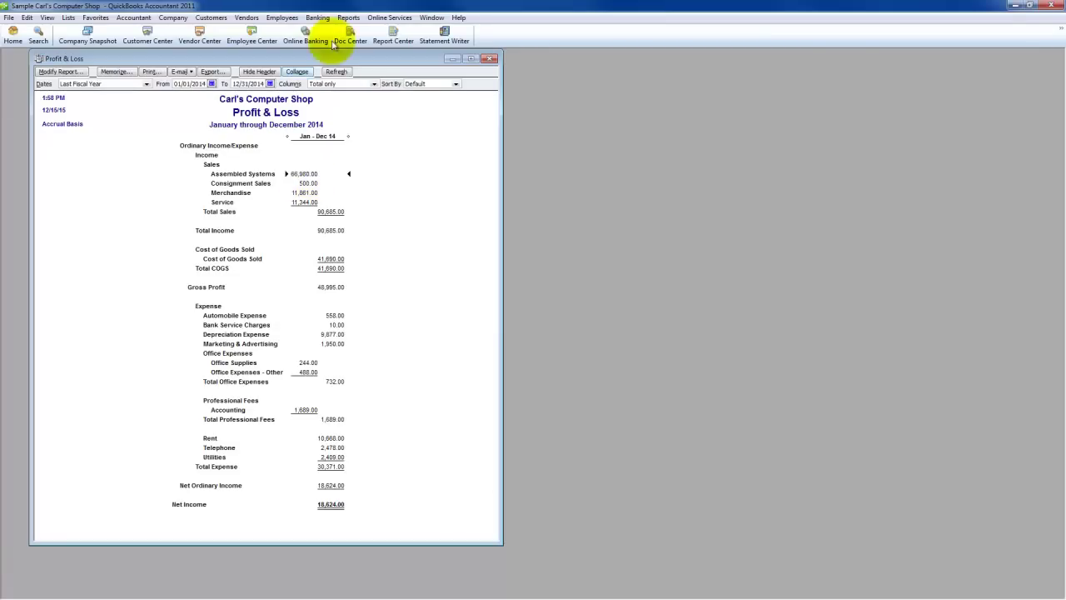
# Open the standard Balance Sheet report and place its window beside the Profit & Loss report
pyautogui.click(349, 18)
pyautogui.moveTo(384, 96)
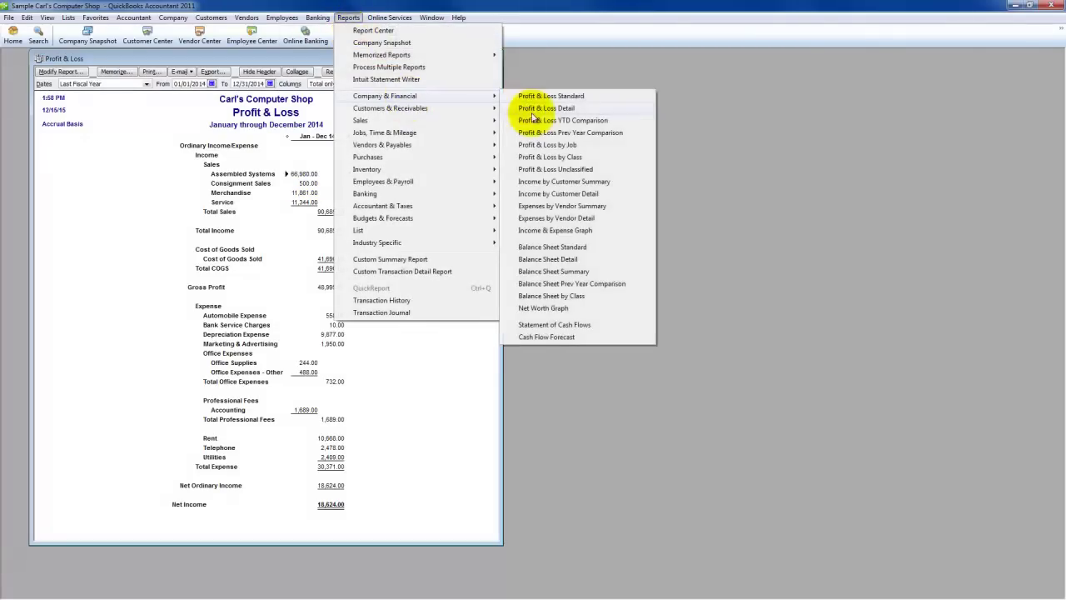
pyautogui.click(563, 247)
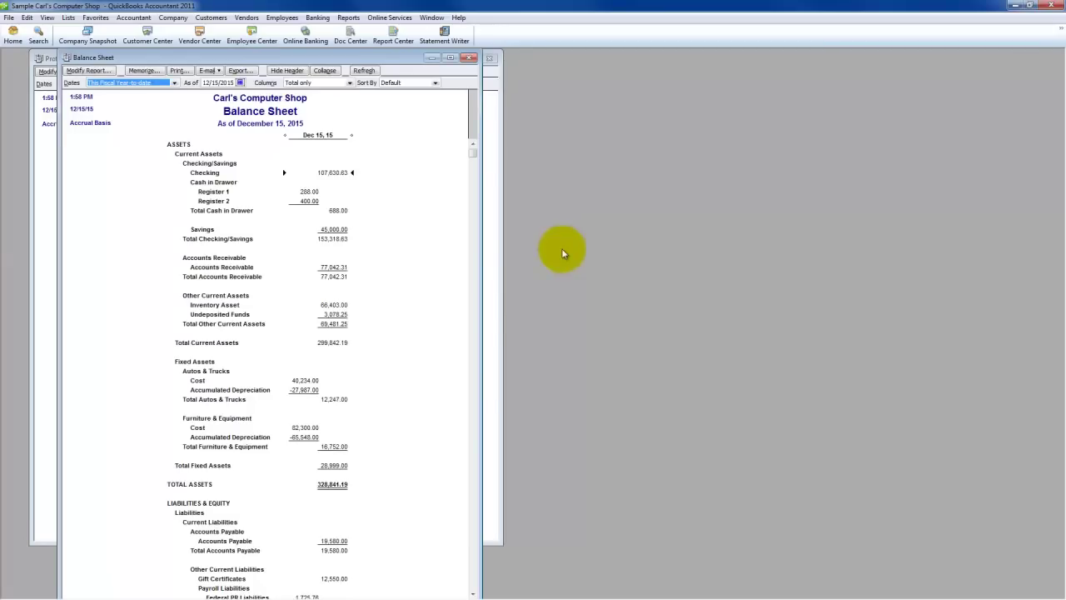
pyautogui.moveTo(305, 52); pyautogui.dragTo(758, 65)
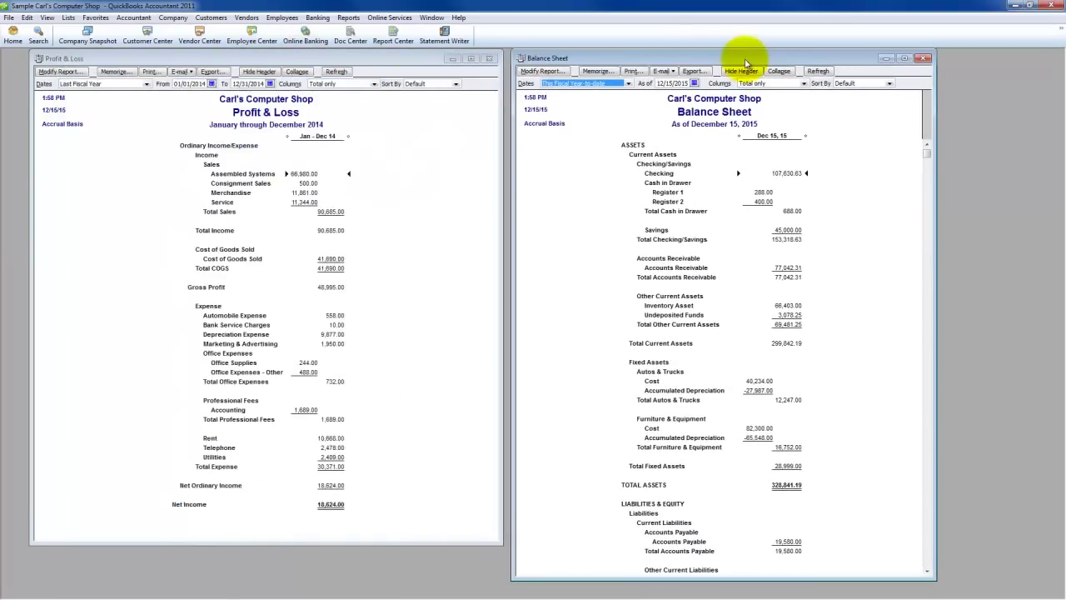
pyautogui.moveTo(291, 58); pyautogui.dragTo(272, 61)
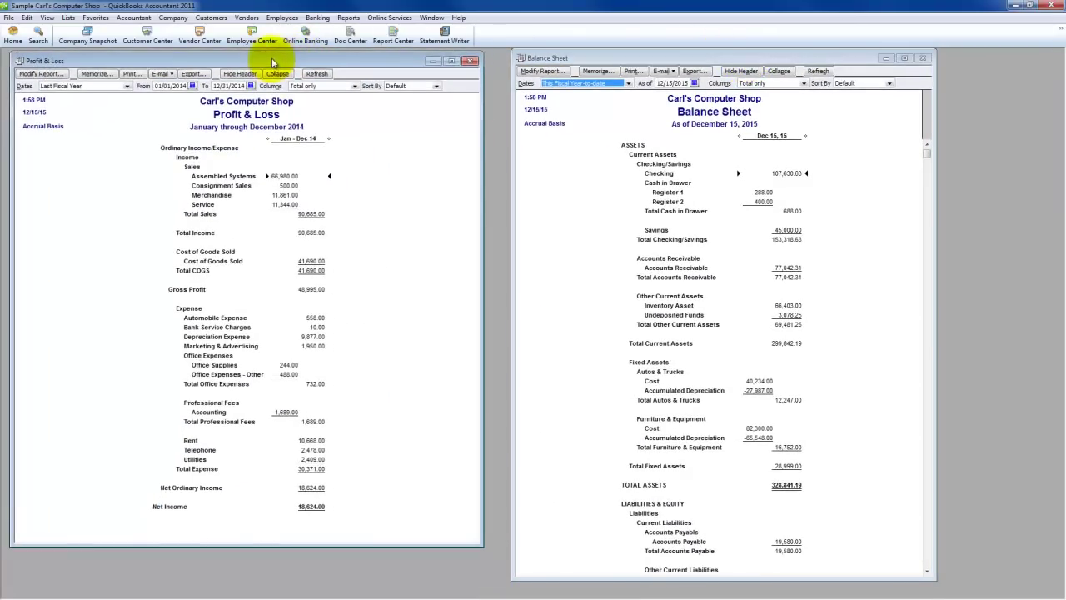
pyautogui.click(621, 187)
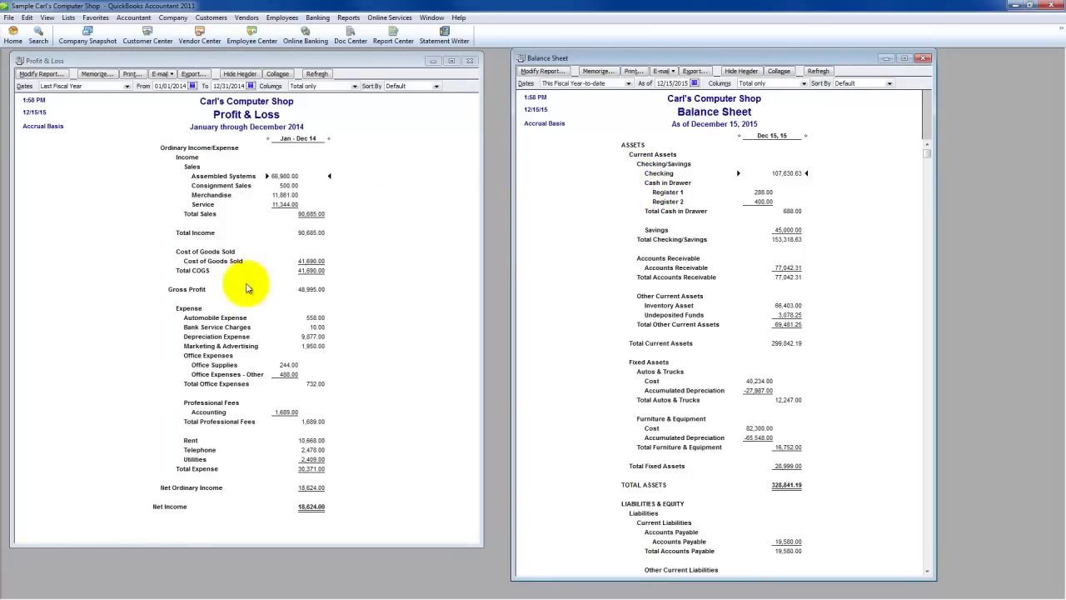
pyautogui.click(276, 174)
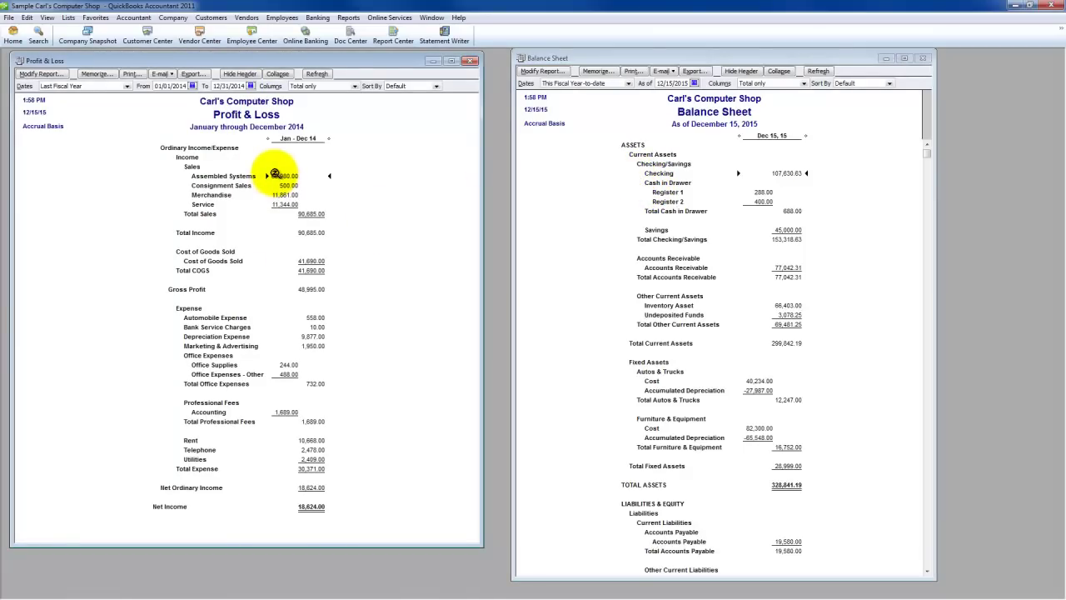
pyautogui.click(793, 174)
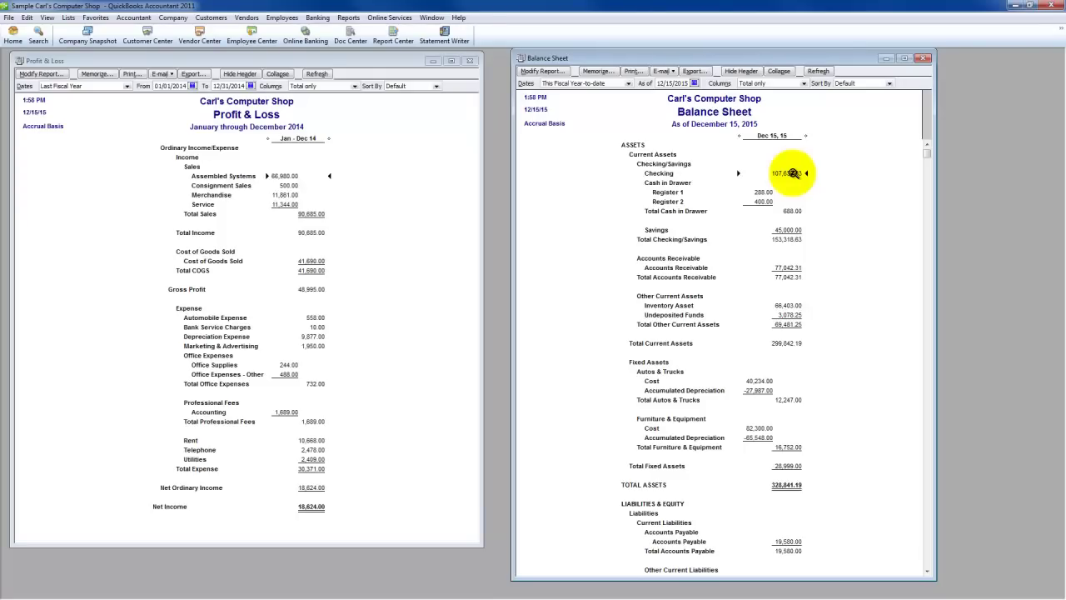
# Open the Statement of Cash Flows report and move its window clear of the Profit & Loss report
pyautogui.click(349, 17)
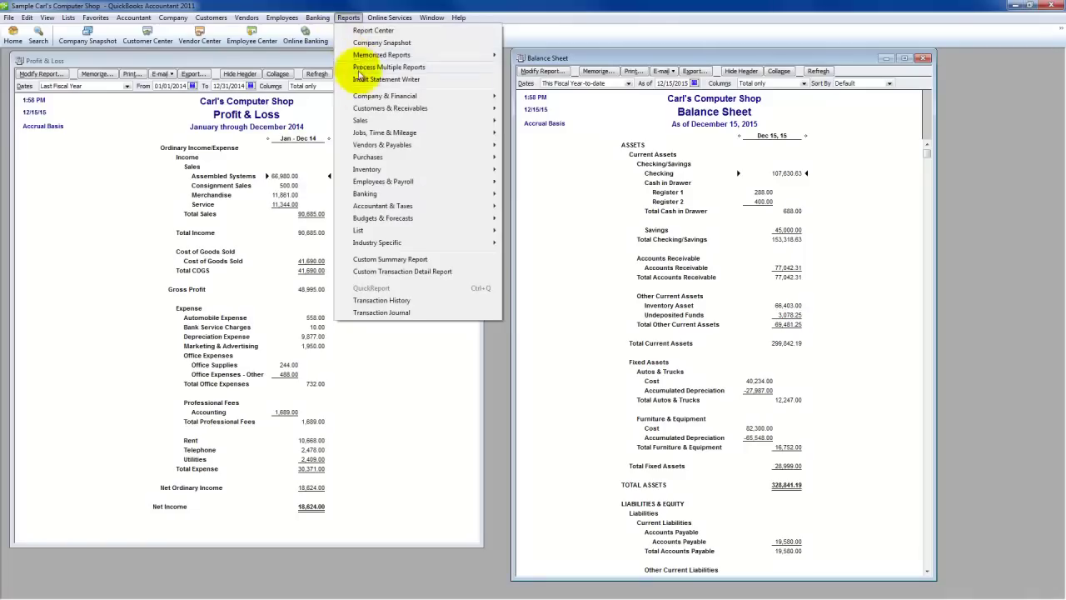
pyautogui.moveTo(385, 96)
pyautogui.click(543, 324)
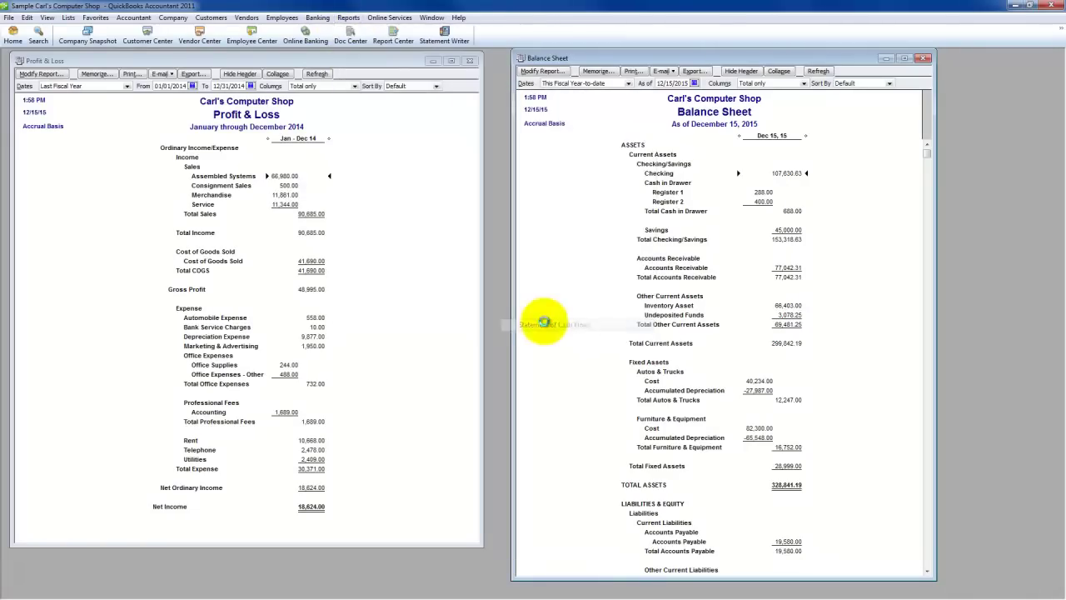
pyautogui.moveTo(230, 119); pyautogui.dragTo(843, 135)
# Arrange the Profit & Loss and Balance Sheet windows side by side without a gap, and close the Statement of Cash Flows
pyautogui.moveTo(244, 65); pyautogui.dragTo(234, 62)
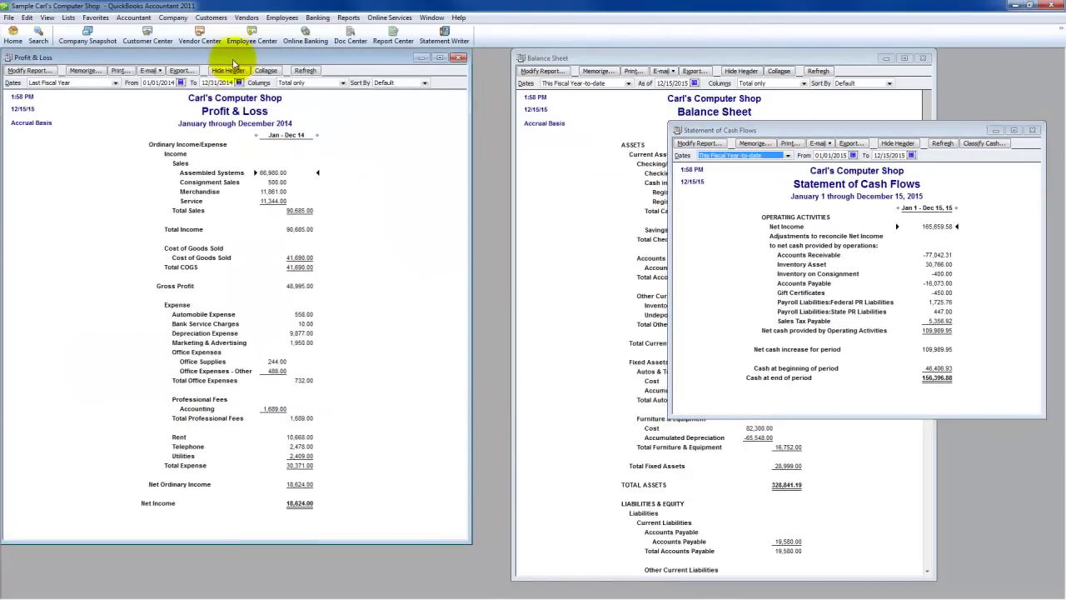
pyautogui.moveTo(471, 542); pyautogui.dragTo(392, 581)
pyautogui.moveTo(614, 58); pyautogui.dragTo(498, 59)
pyautogui.moveTo(924, 126); pyautogui.dragTo(897, 88)
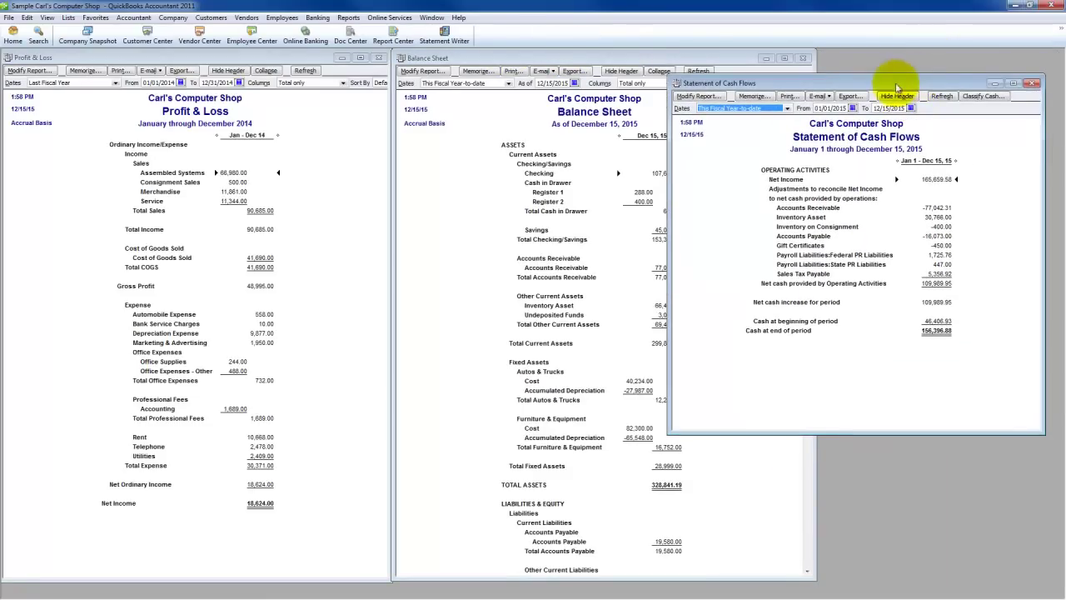
pyautogui.click(1031, 83)
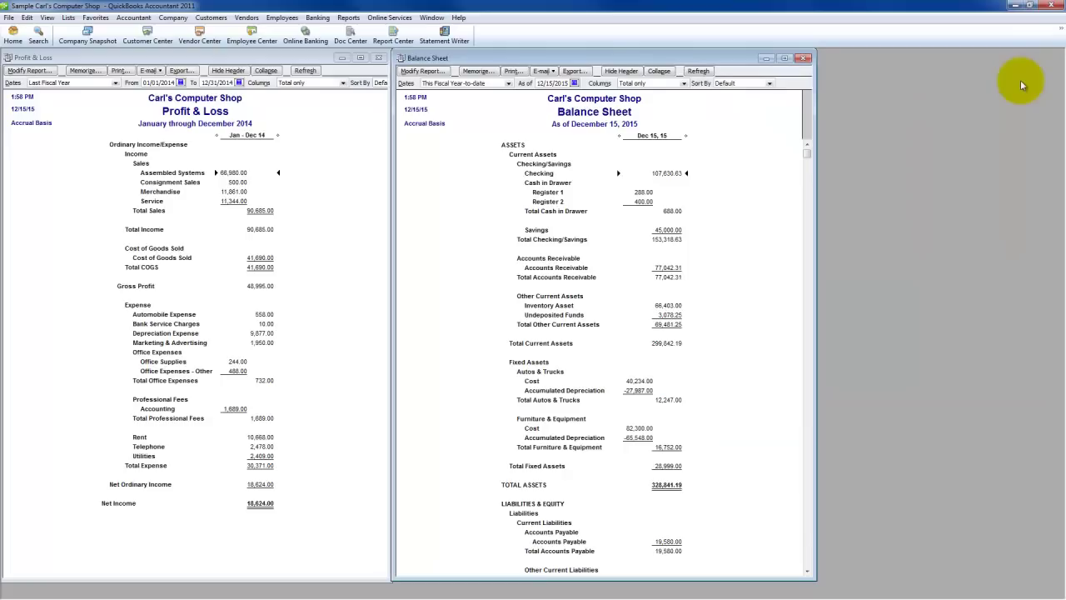
# Widen the Profit & Loss window and break the report's columns down by Month
pyautogui.moveTo(241, 57); pyautogui.dragTo(448, 53)
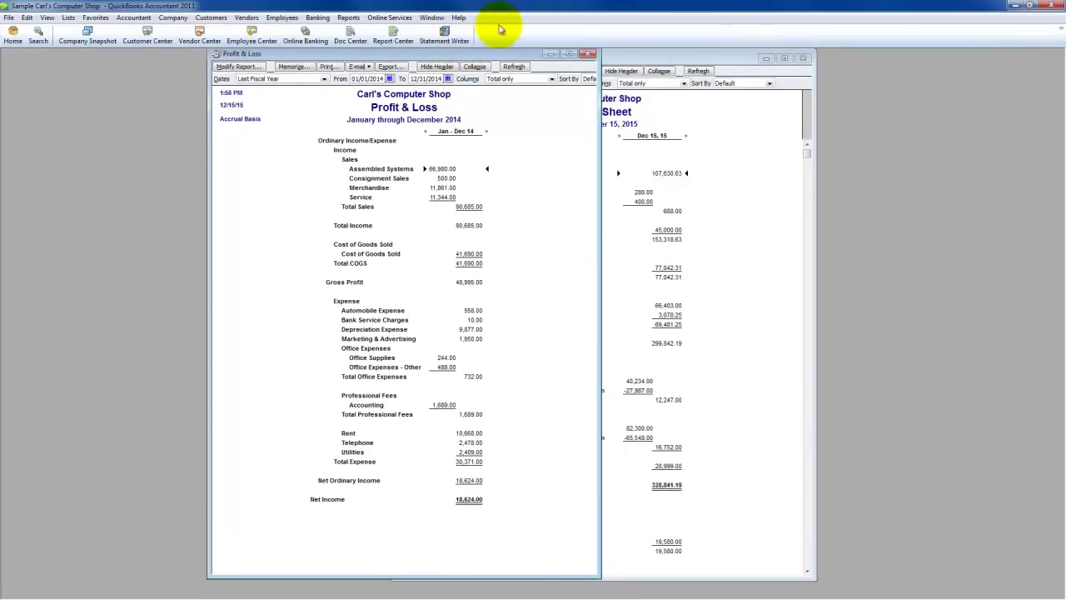
pyautogui.moveTo(596, 222); pyautogui.dragTo(883, 226)
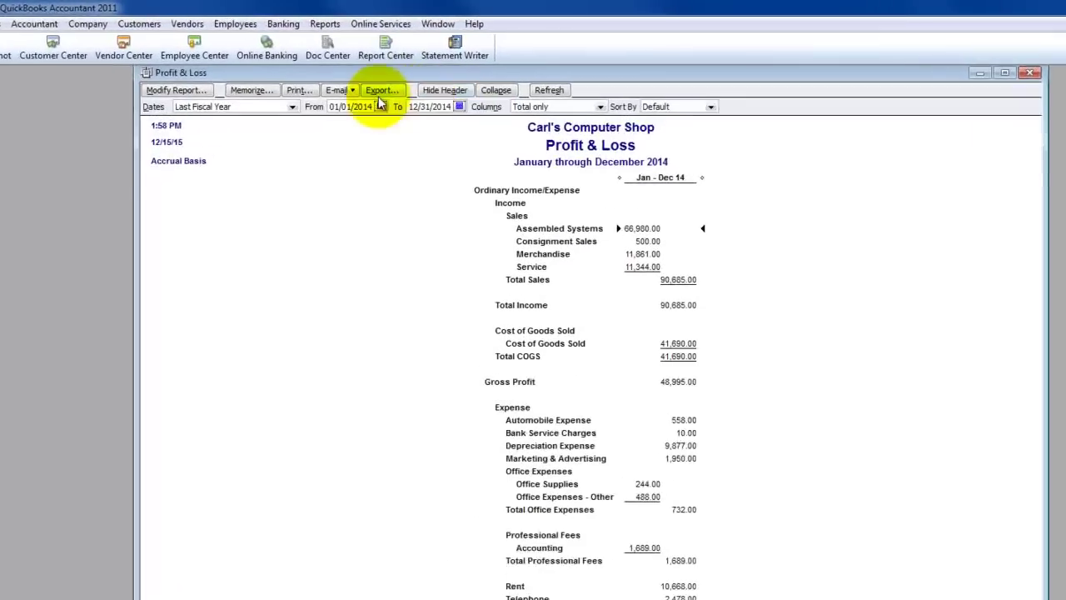
pyautogui.click(514, 108)
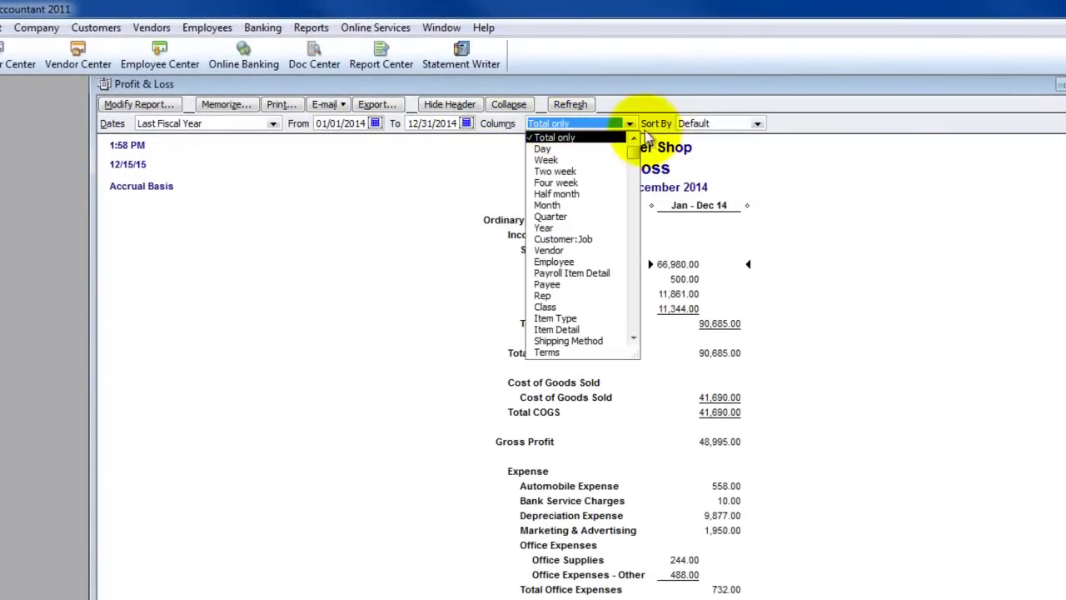
pyautogui.click(548, 205)
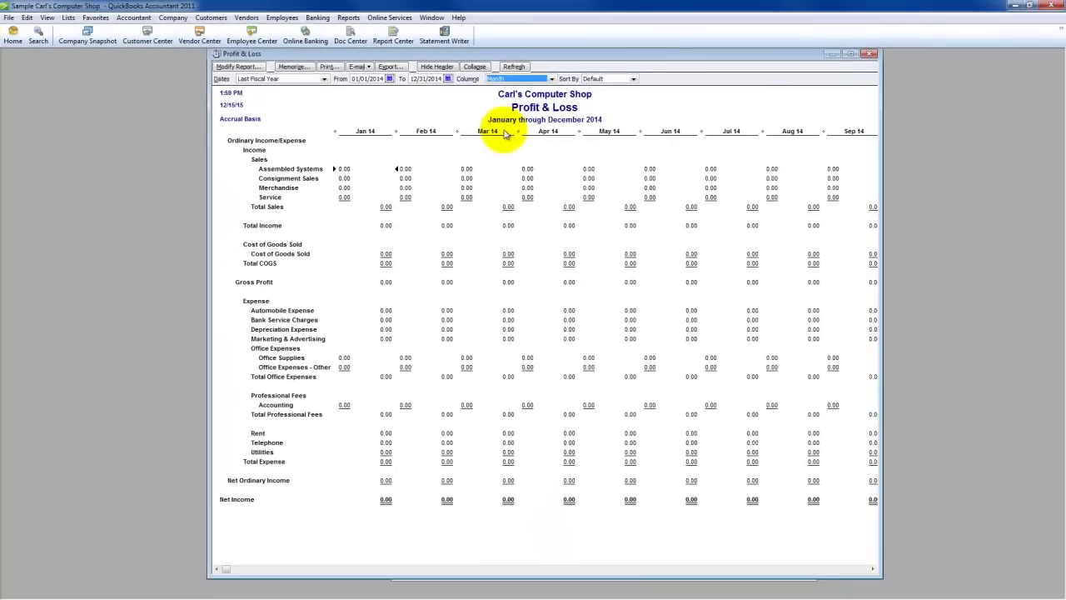
pyautogui.click(833, 572)
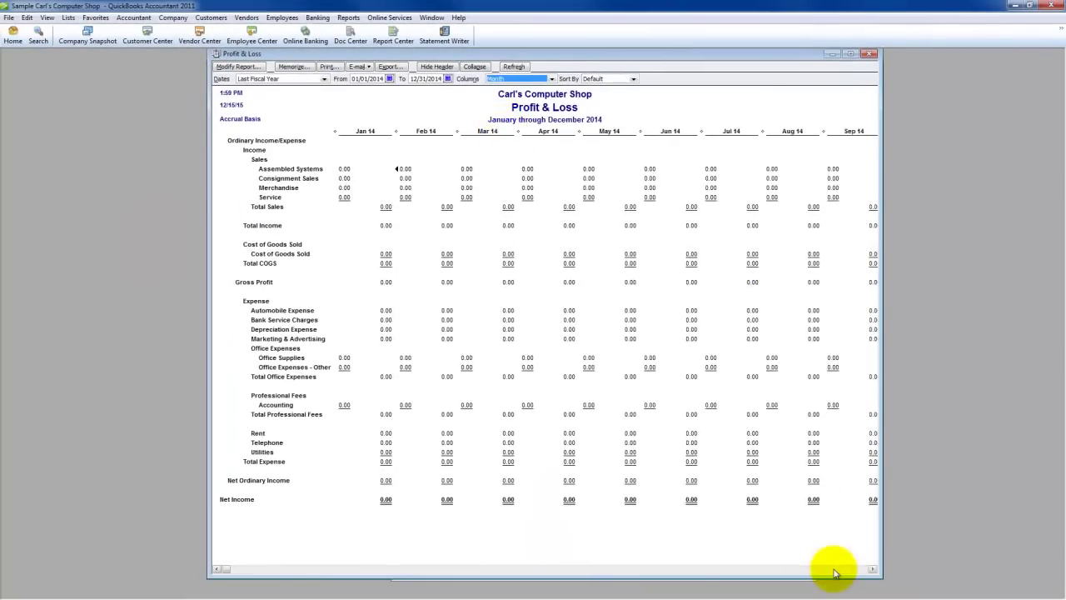
pyautogui.click(624, 253)
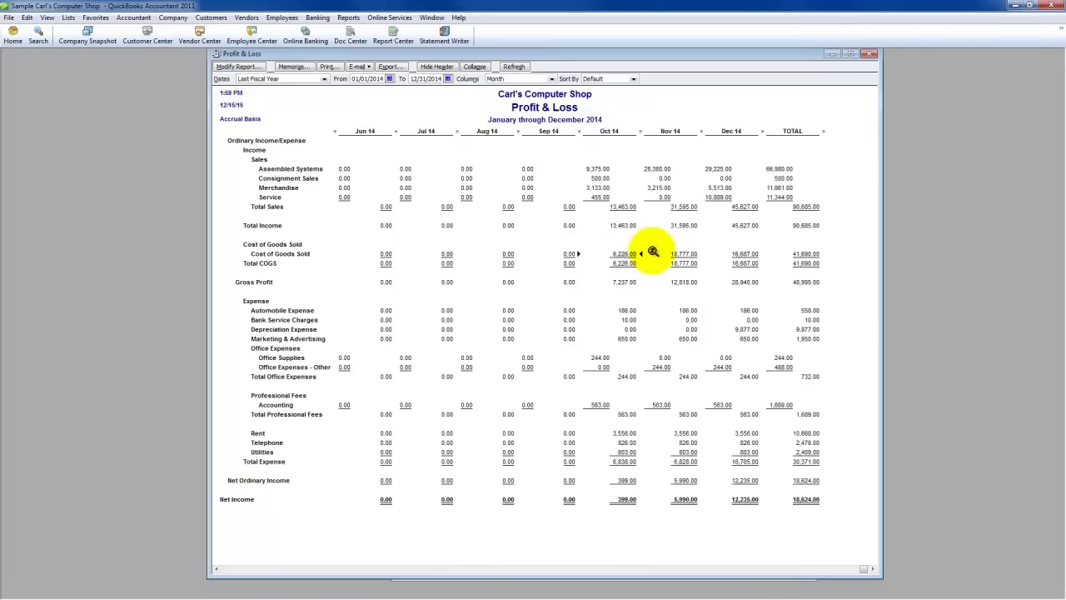
# Set the Profit & Loss date range to This Fiscal Year and maximize the report window
pyautogui.click(324, 79)
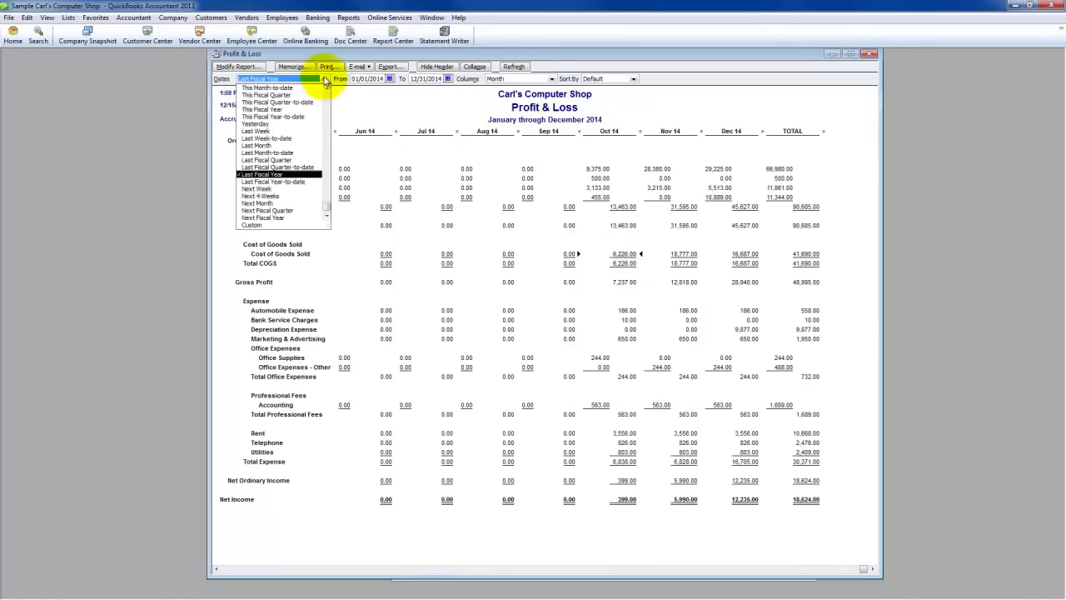
pyautogui.click(266, 109)
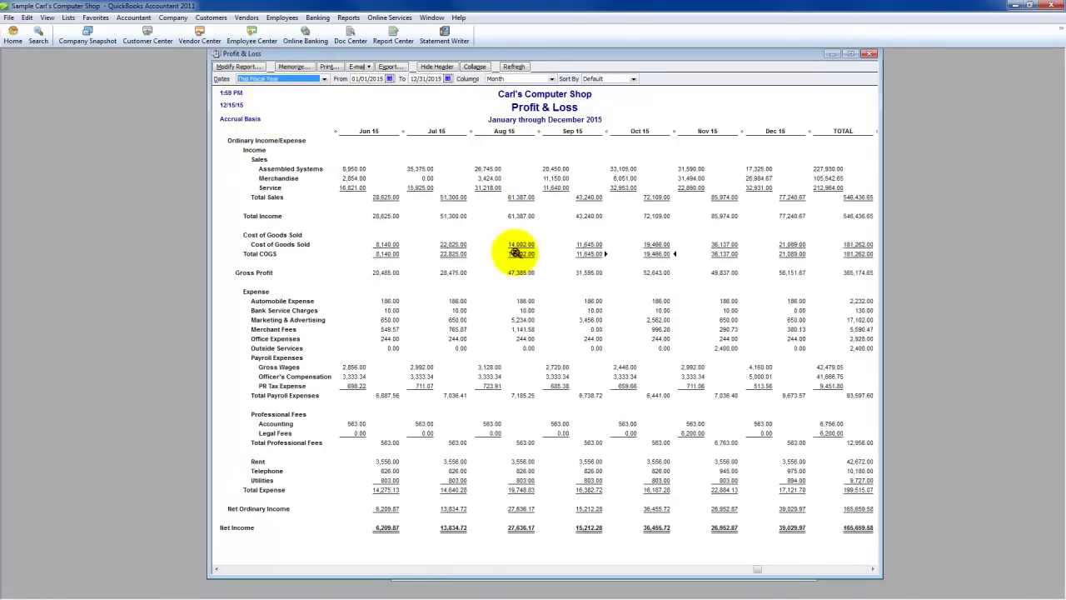
pyautogui.click(851, 54)
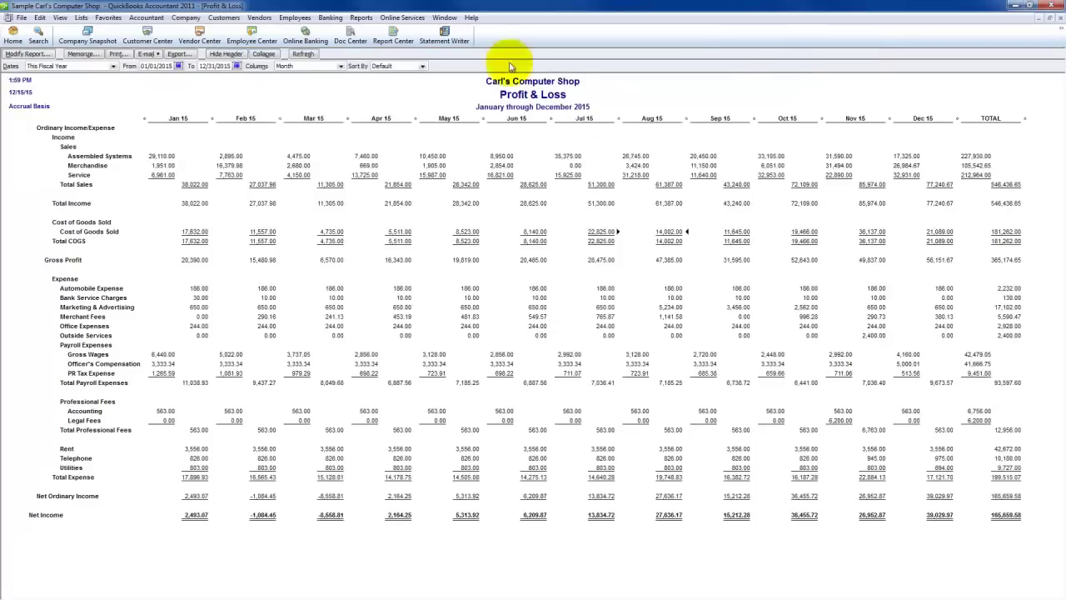
# Collapse the subaccounts in the monthly Profit & Loss report
pyautogui.click(365, 167)
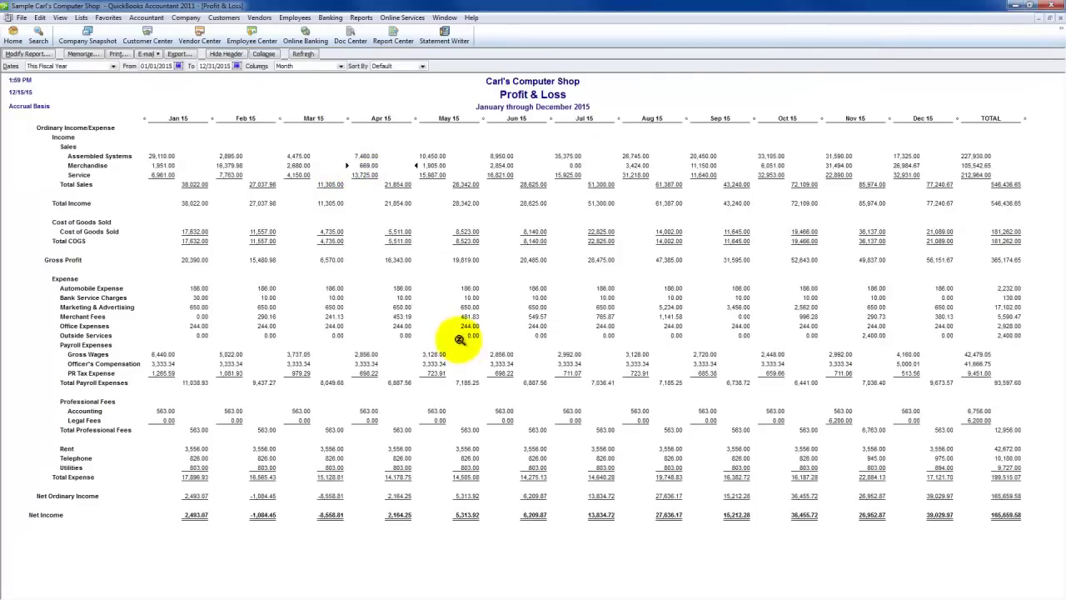
pyautogui.click(403, 288)
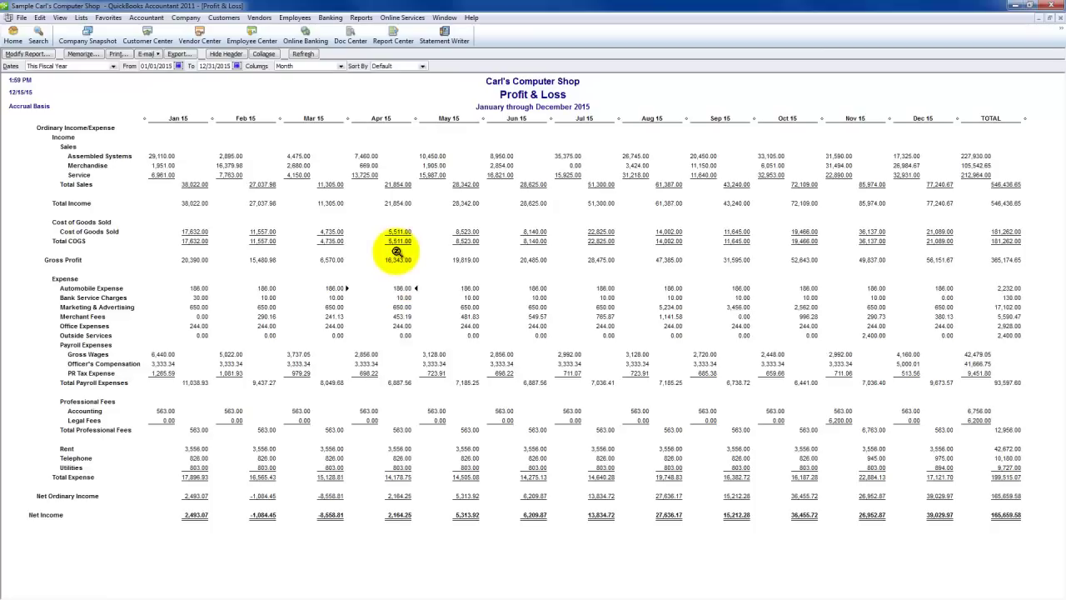
pyautogui.click(263, 53)
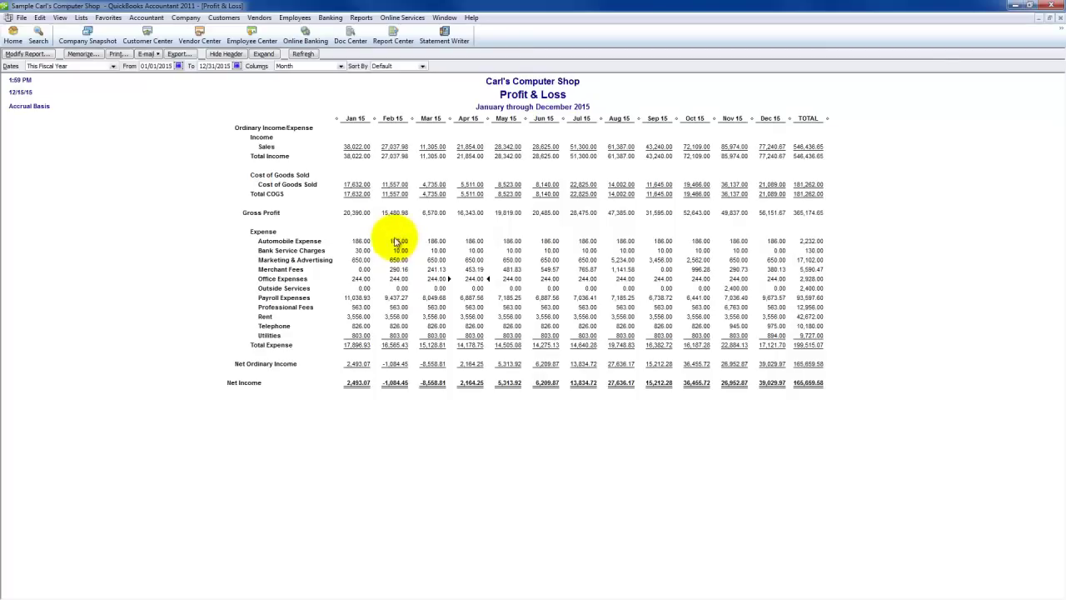
# Open the Class List and run the Profit & Loss by Class report
pyautogui.click(81, 18)
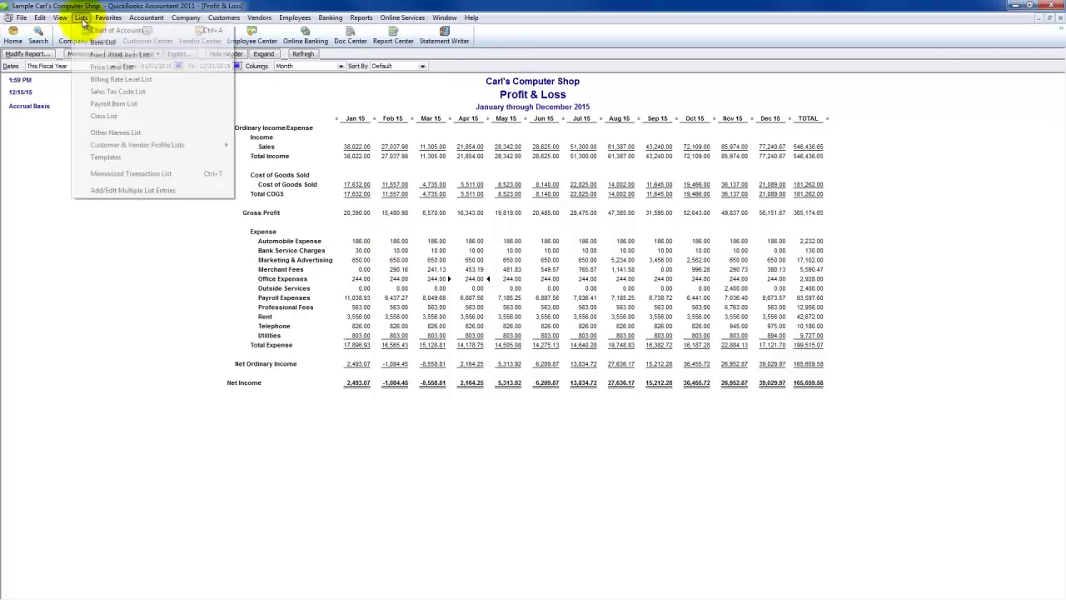
pyautogui.click(103, 116)
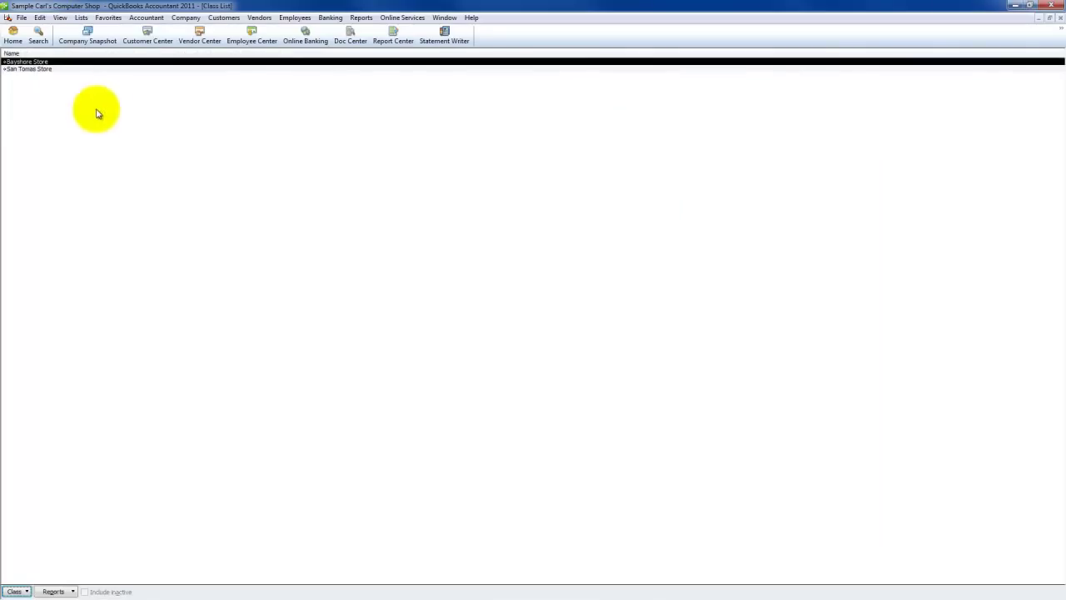
pyautogui.click(361, 17)
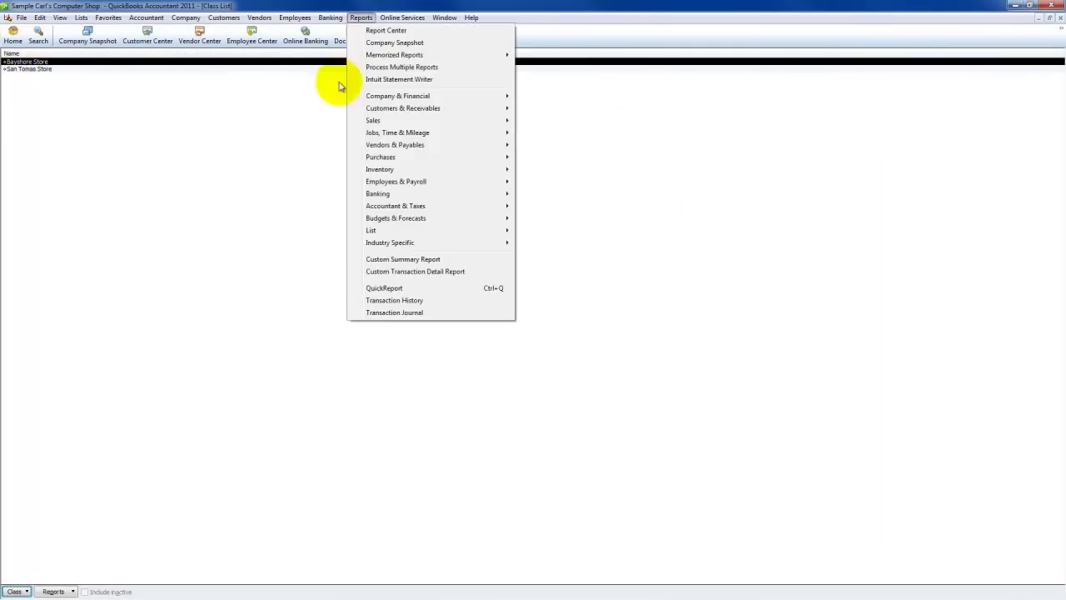
pyautogui.moveTo(410, 100)
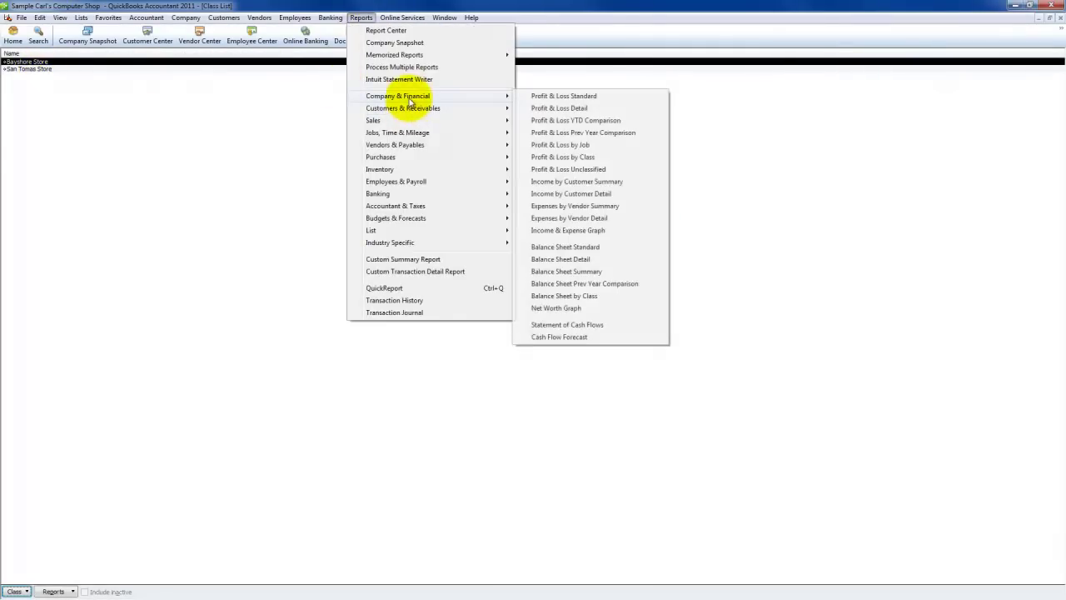
pyautogui.click(597, 157)
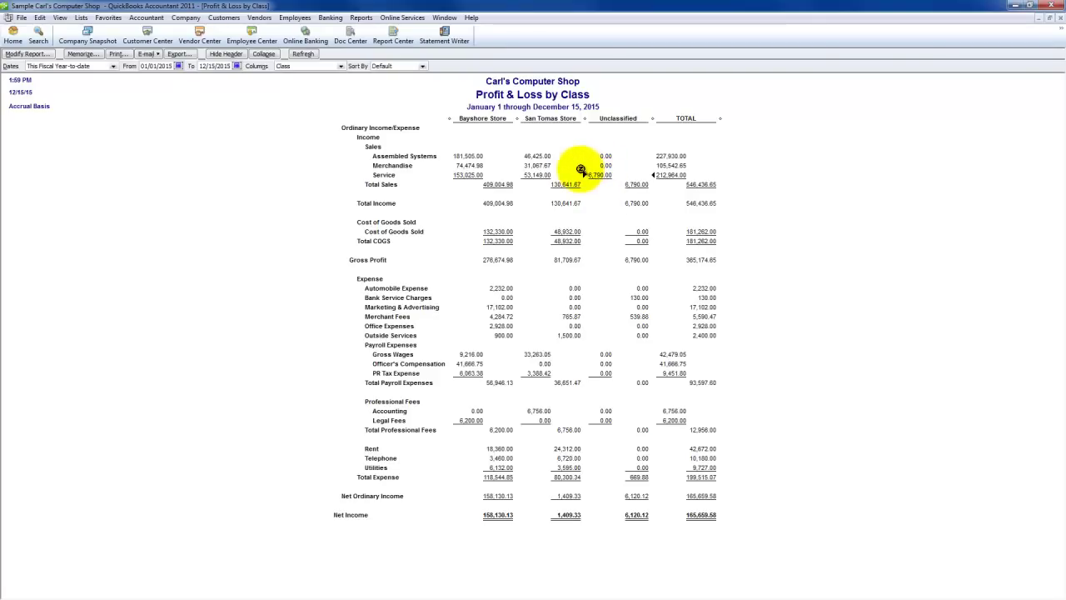
pyautogui.click(469, 156)
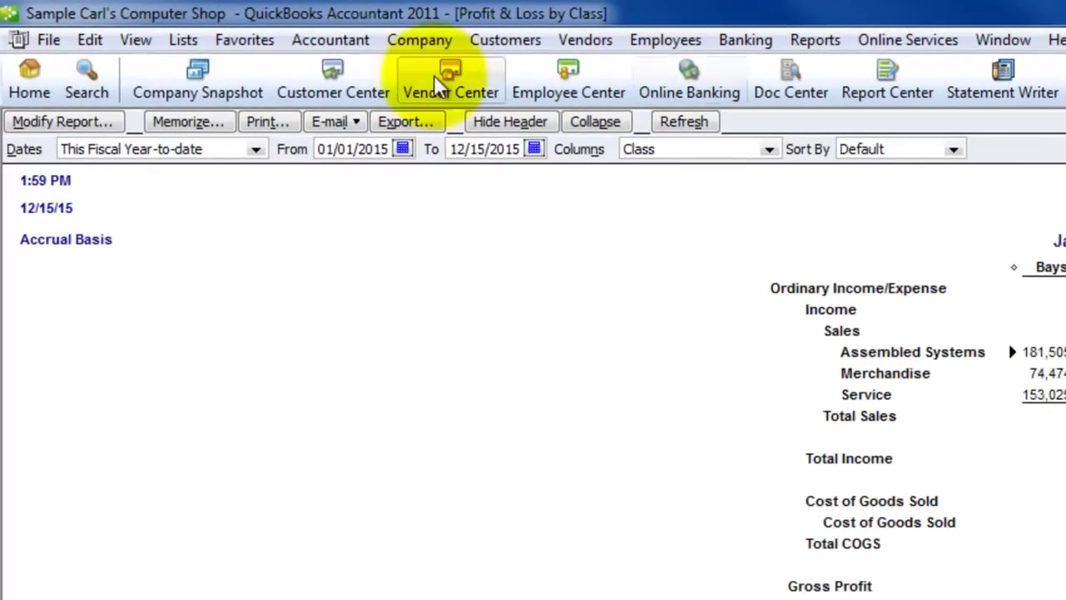
# Filter the Profit & Loss by Class report so its Class filter is set to Bayshore Store
pyautogui.click(67, 122)
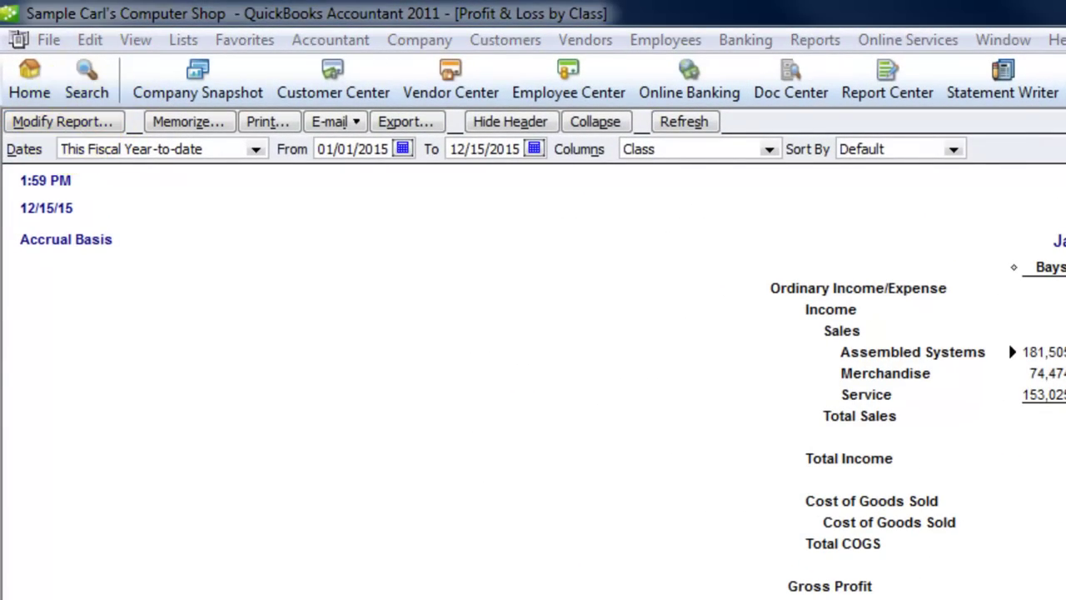
pyautogui.moveTo(594, 429); pyautogui.dragTo(783, 297)
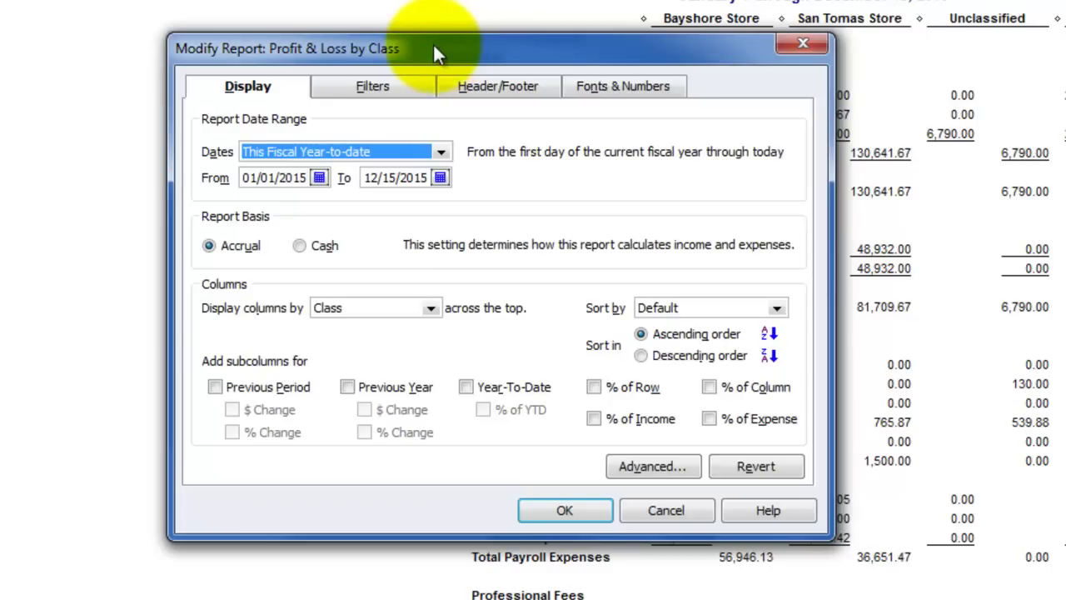
pyautogui.moveTo(417, 35); pyautogui.dragTo(166, 124)
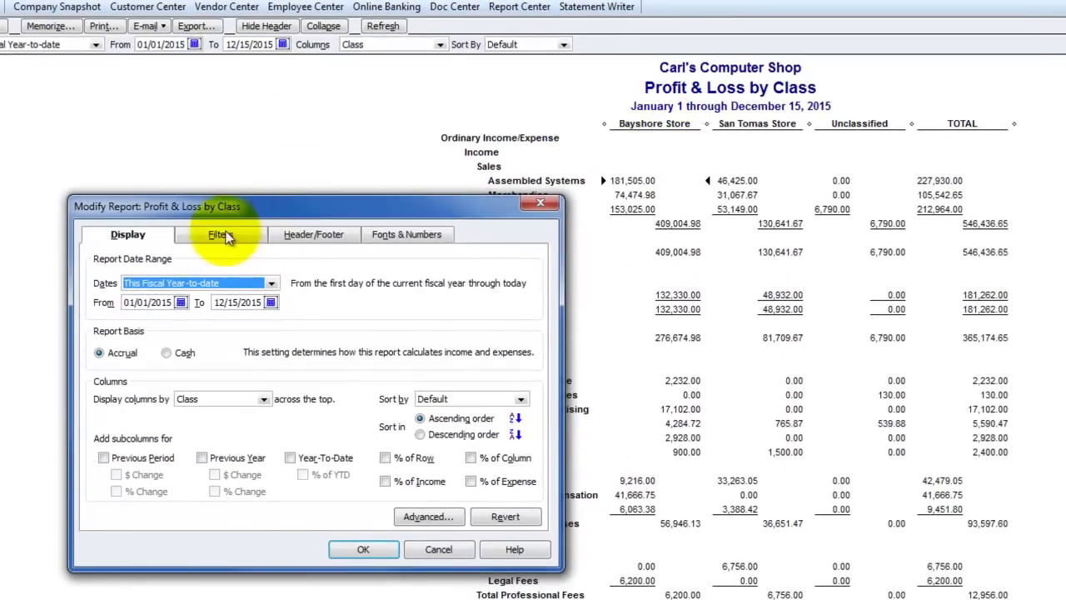
pyautogui.click(222, 238)
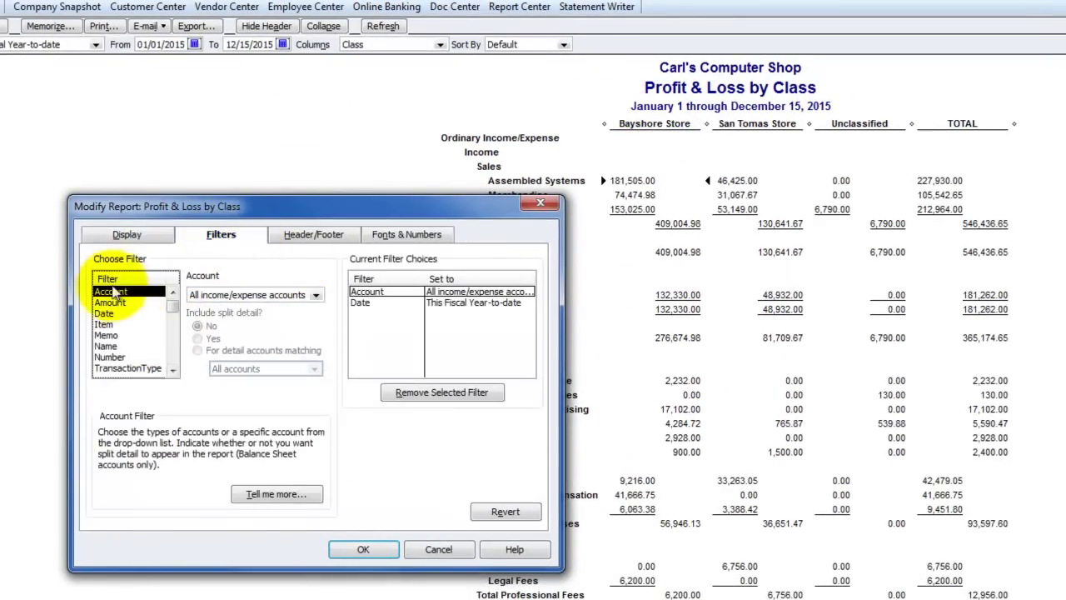
pyautogui.click(172, 370)
pyautogui.click(172, 370)
pyautogui.click(172, 370)
pyautogui.click(108, 303)
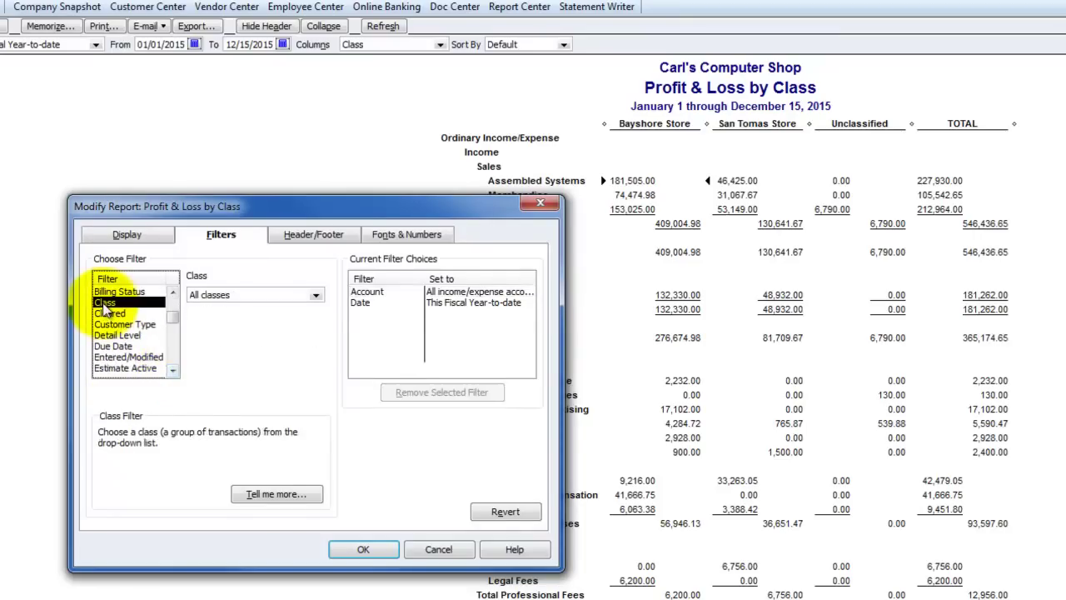
pyautogui.click(315, 295)
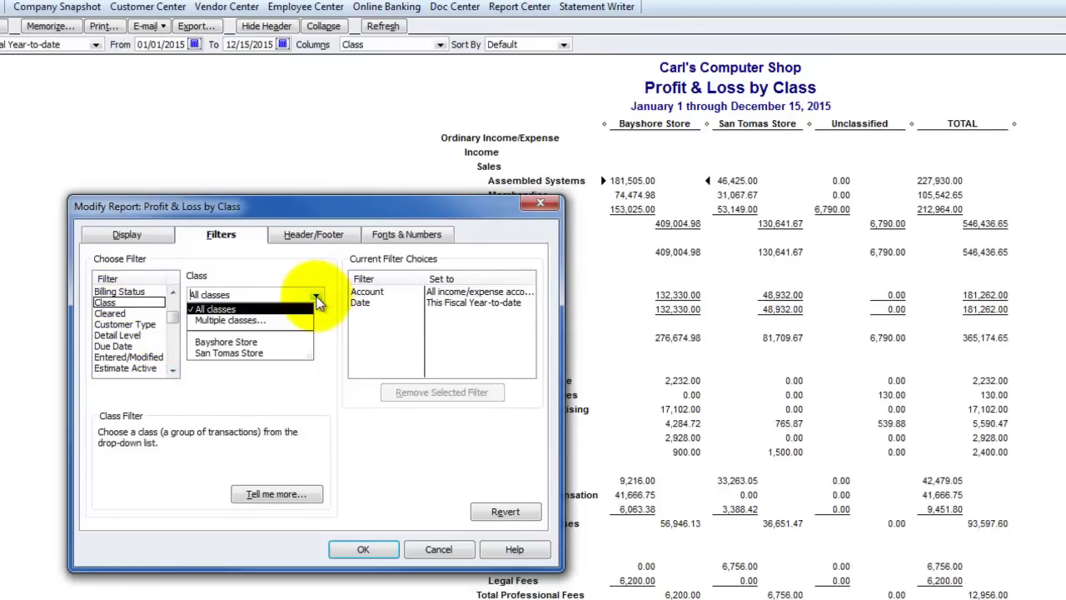
pyautogui.click(231, 343)
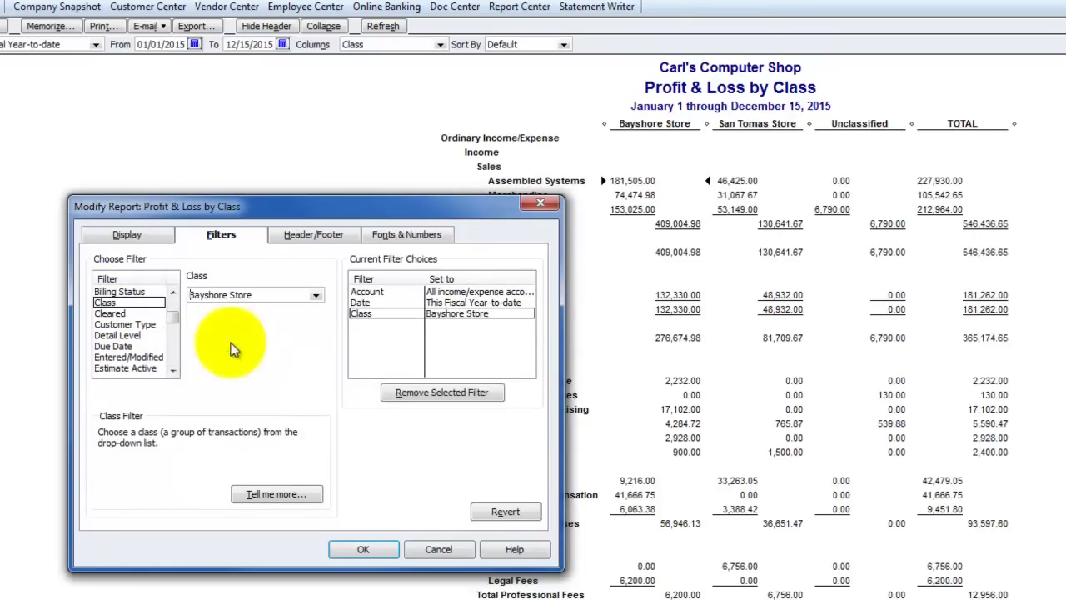
pyautogui.click(337, 552)
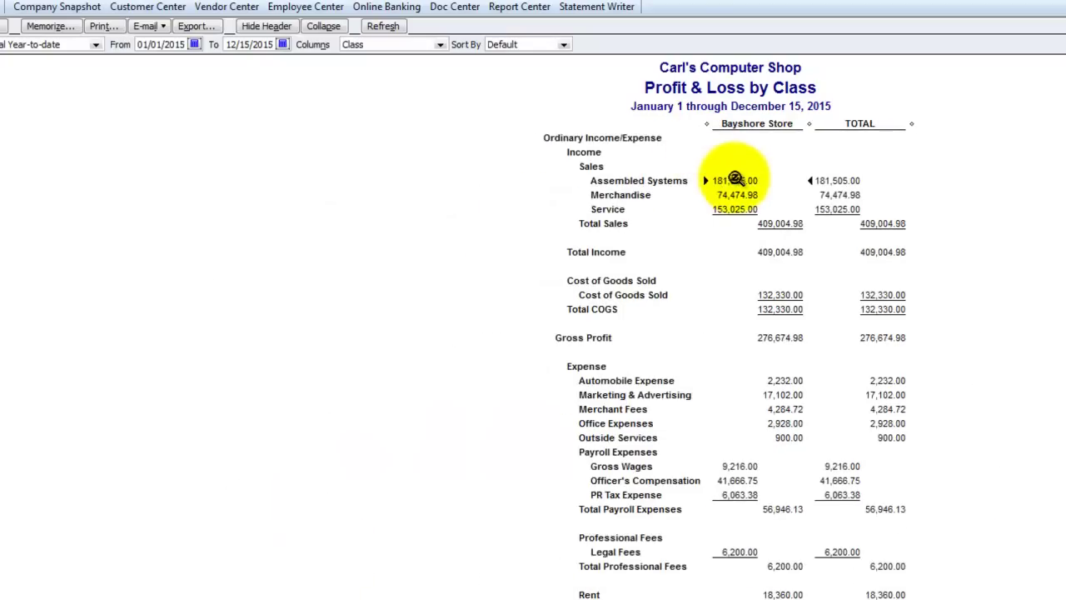
pyautogui.click(837, 182)
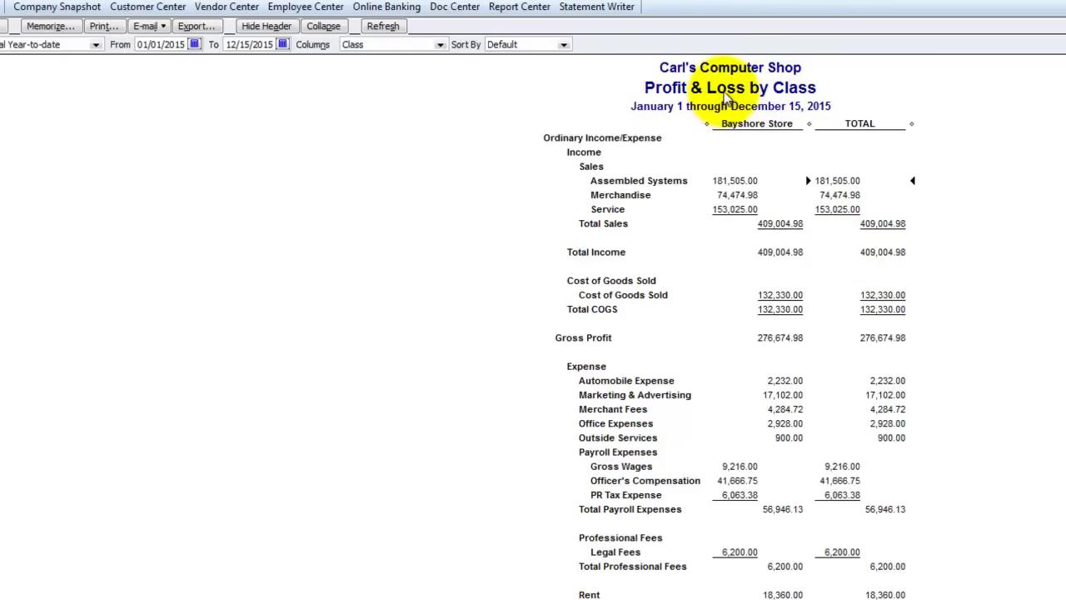
# Change the report title in the header to "Profit & Loss Bayshore Store"
pyautogui.click(0, 28)
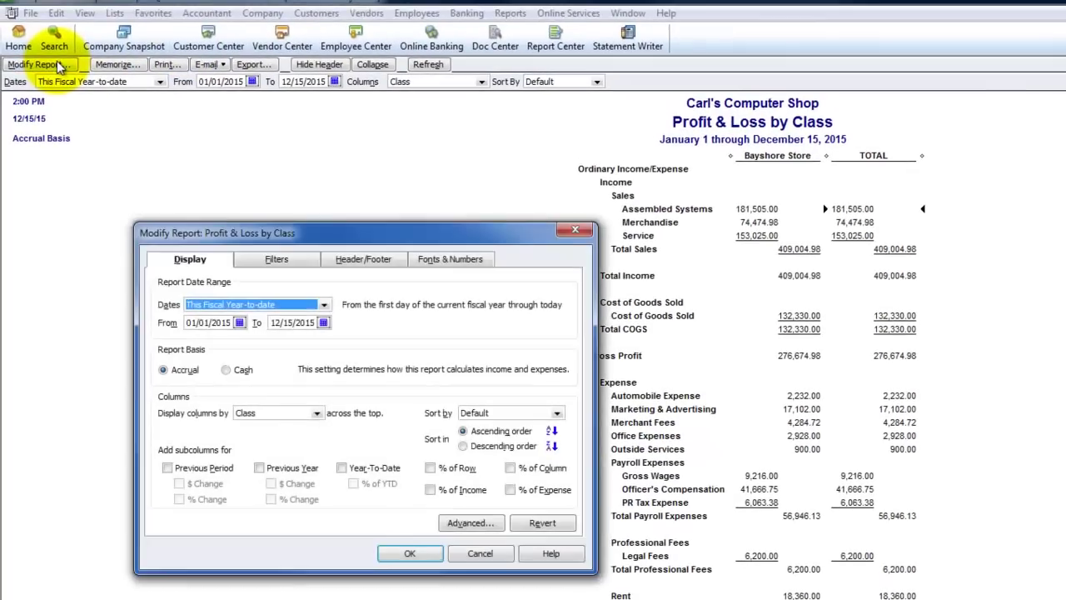
pyautogui.click(363, 259)
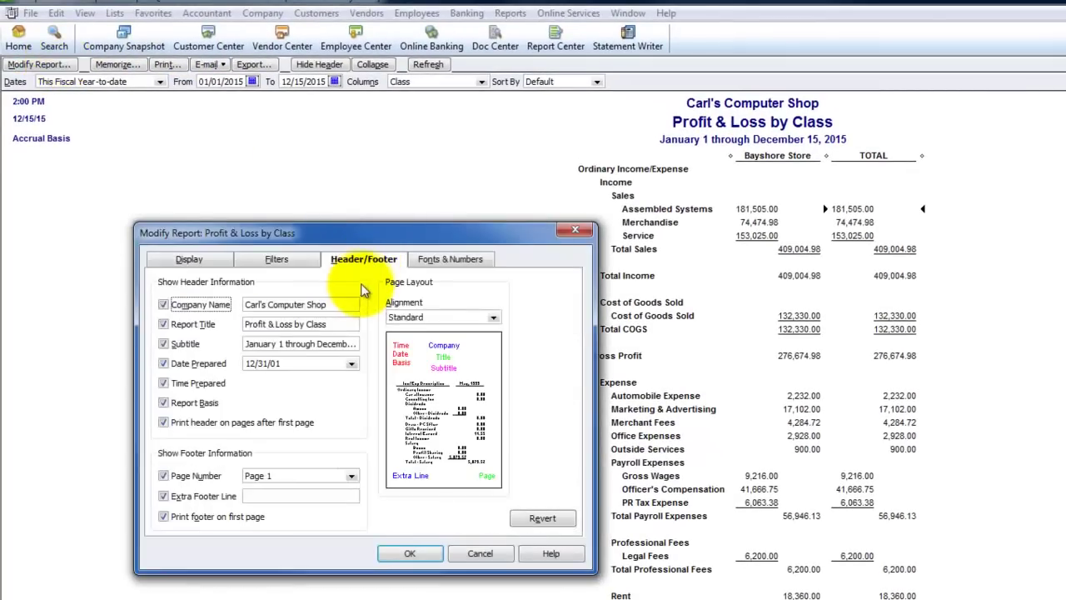
pyautogui.click(345, 320)
pyautogui.moveTo(350, 321); pyautogui.dragTo(302, 325)
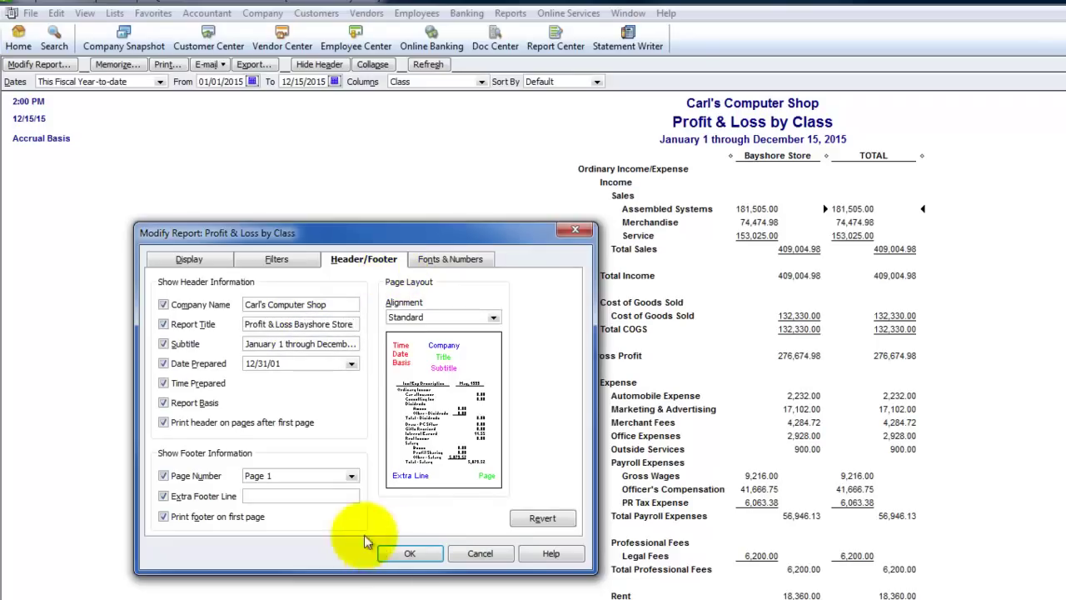
pyautogui.click(410, 553)
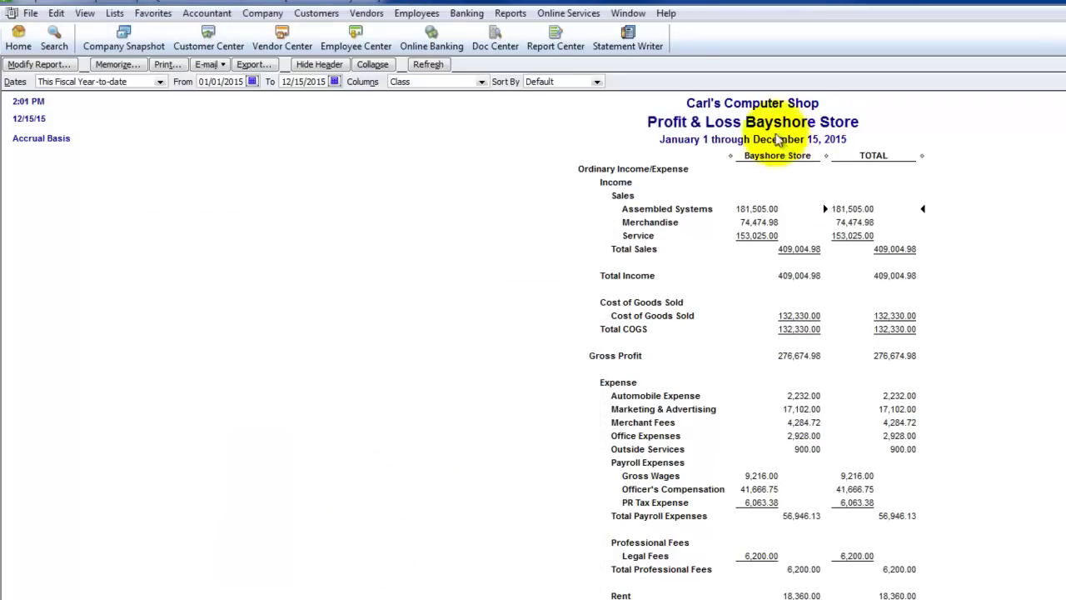
pyautogui.click(751, 214)
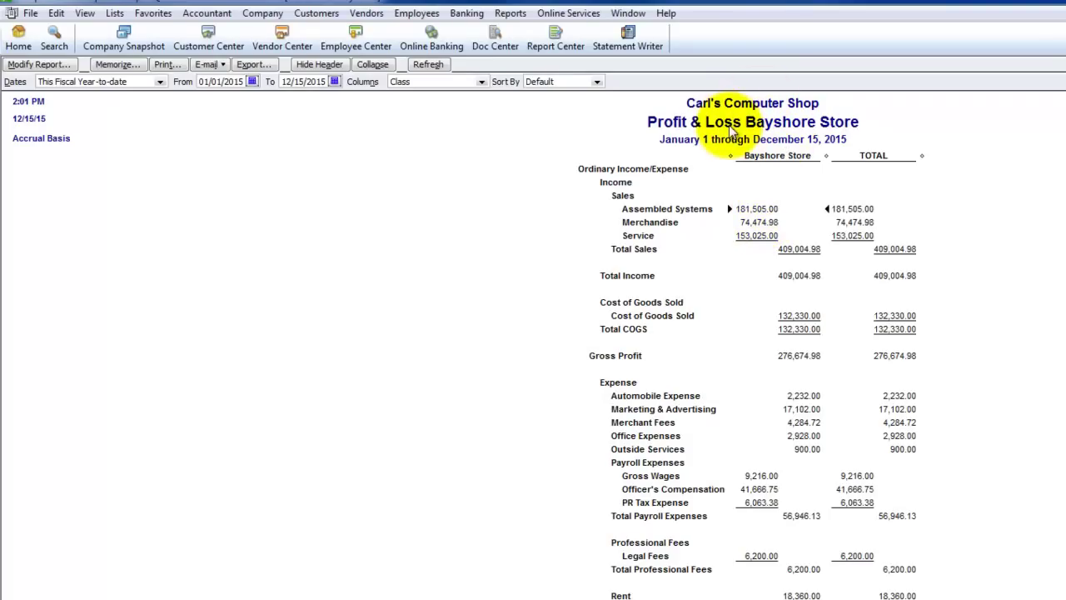
# Replace the company name in the report header with "I love Chris Pirillo"
pyautogui.click(35, 65)
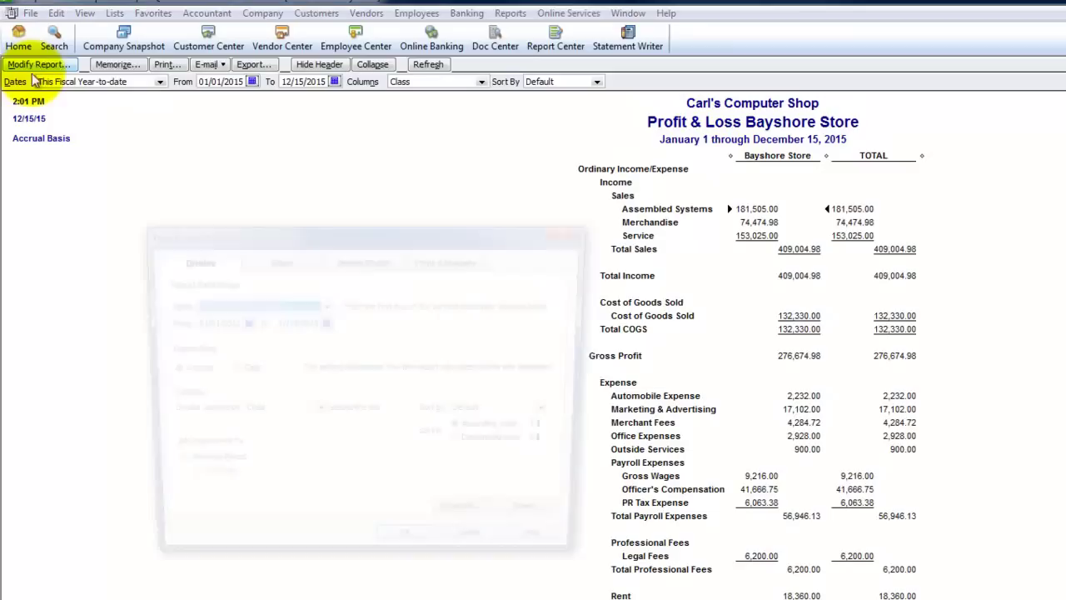
pyautogui.click(354, 263)
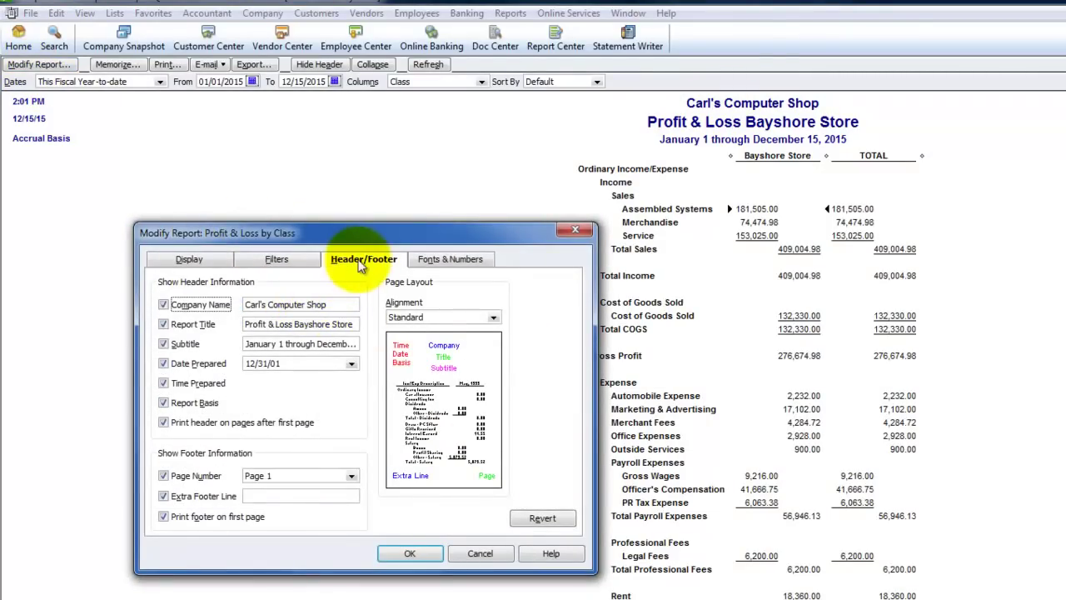
pyautogui.moveTo(247, 304); pyautogui.dragTo(329, 306)
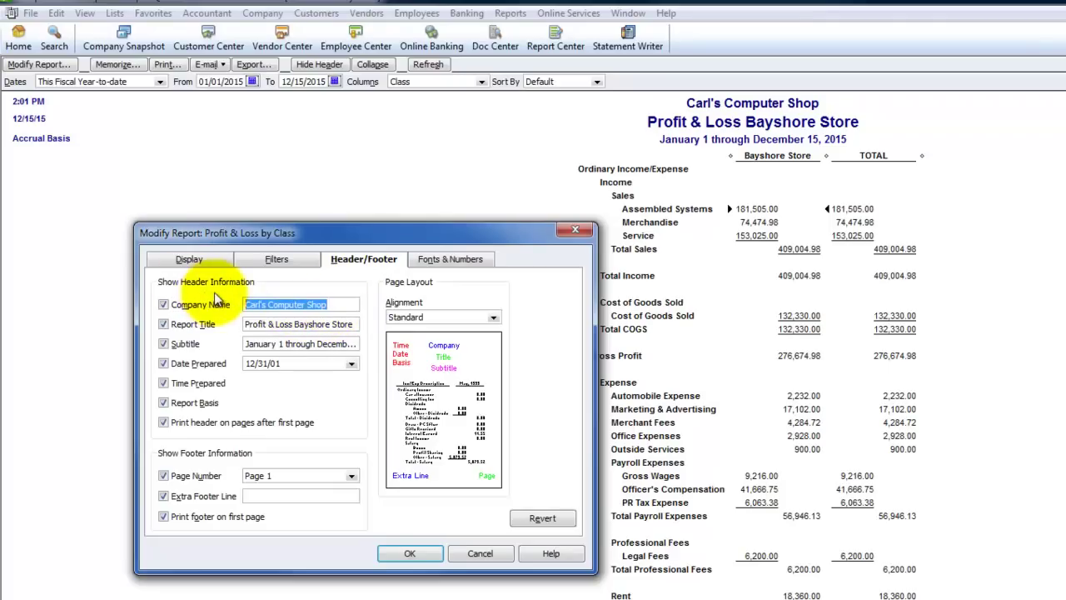
pyautogui.moveTo(283, 238); pyautogui.dragTo(273, 195)
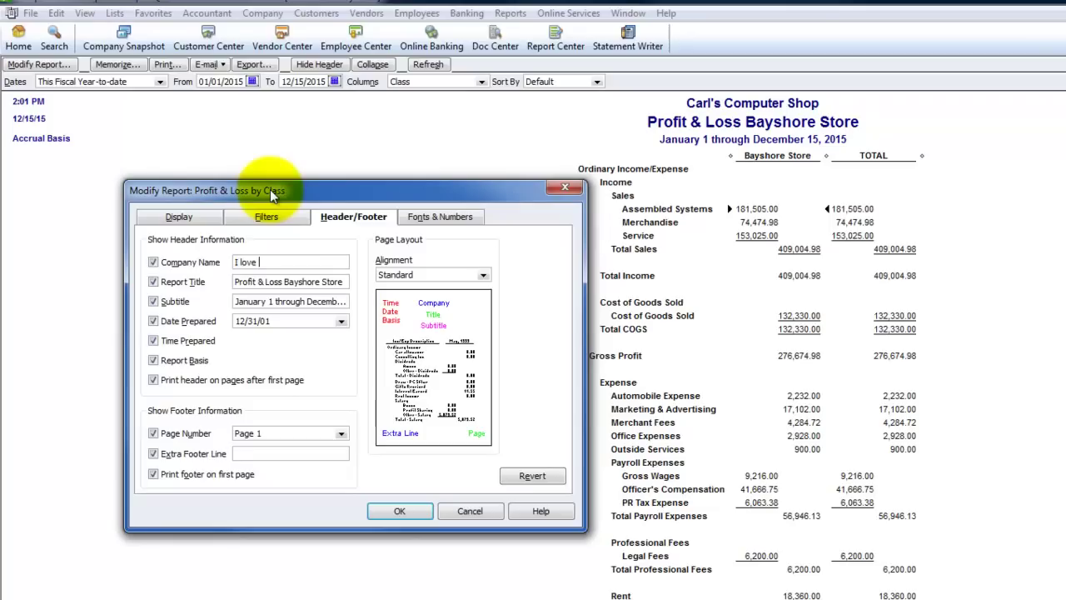
pyautogui.write('irillo')
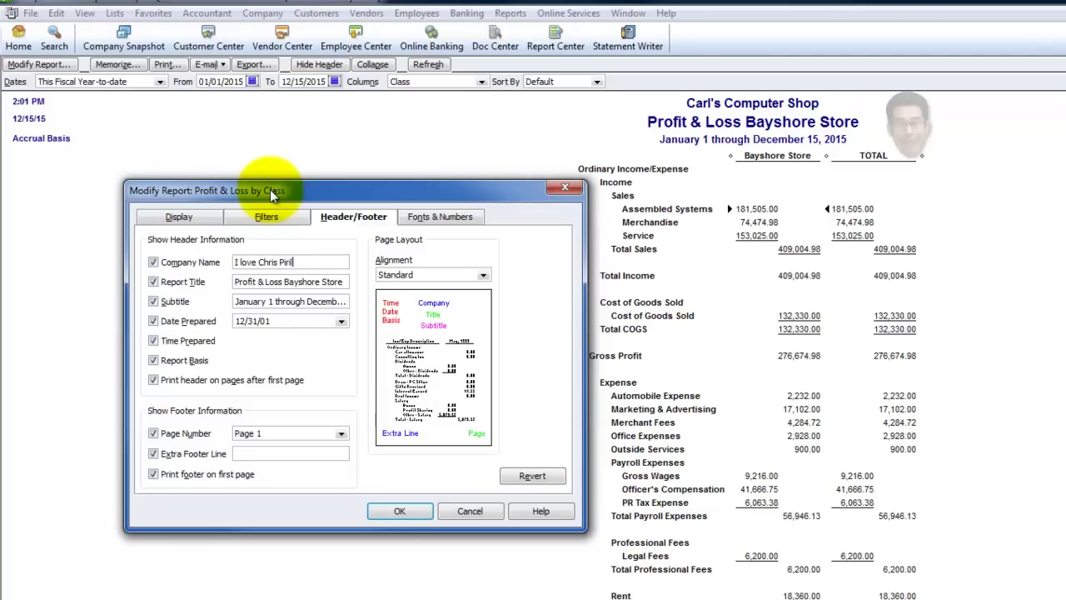
pyautogui.click(401, 511)
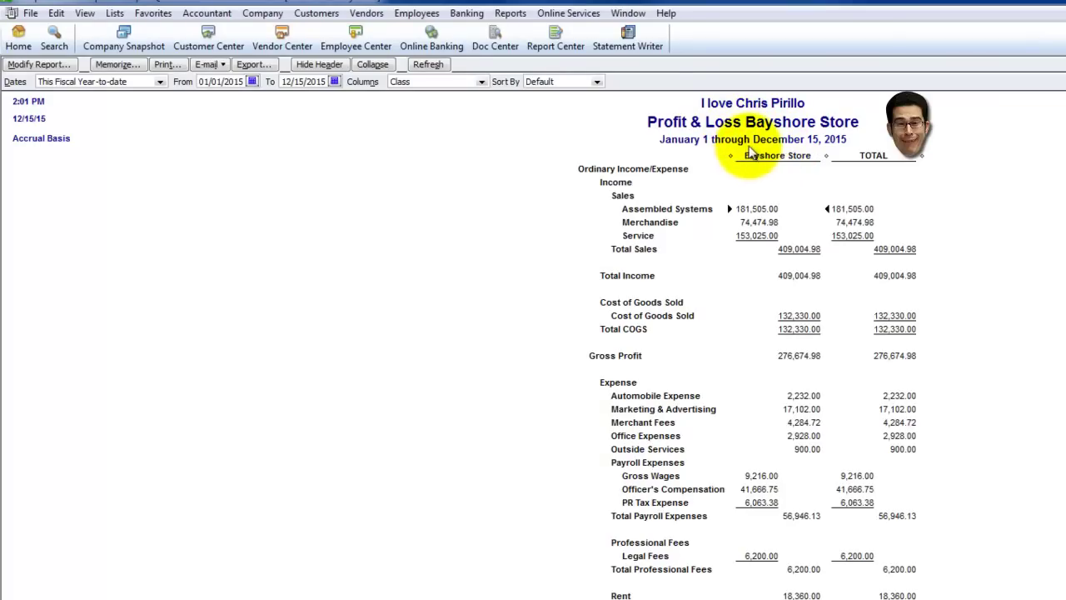
# Set the subtitle in the report header to "A special report"
pyautogui.click(38, 64)
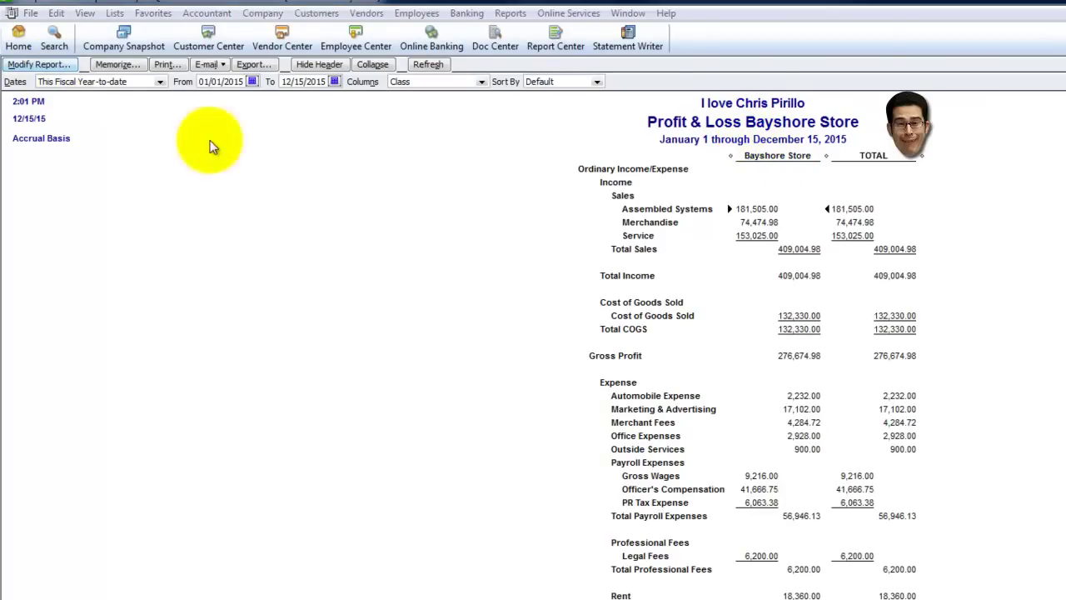
pyautogui.click(353, 217)
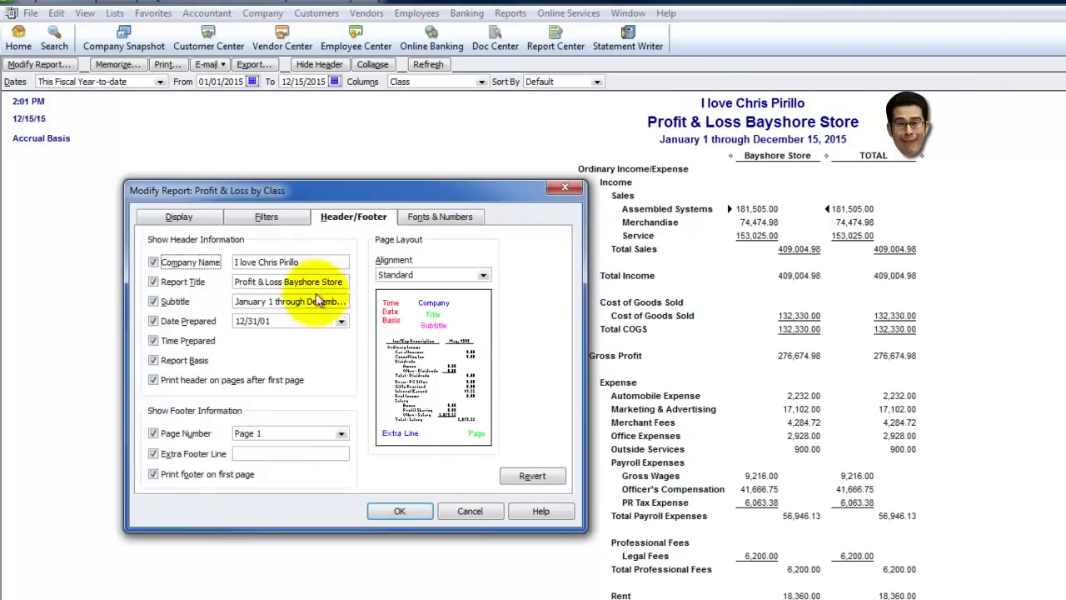
pyautogui.press('Tab')
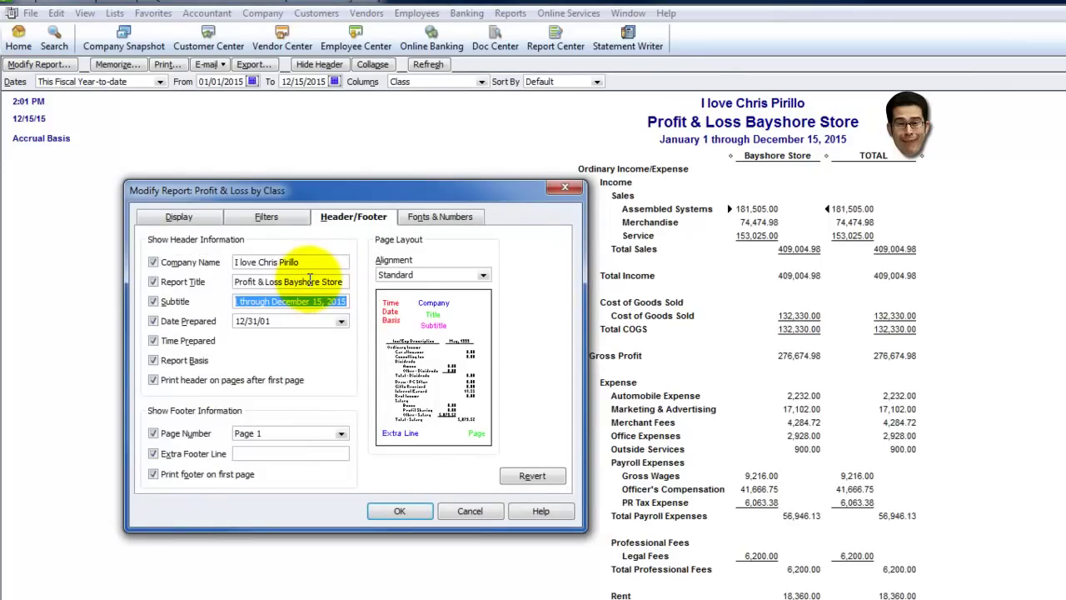
pyautogui.moveTo(354, 191); pyautogui.dragTo(302, 257)
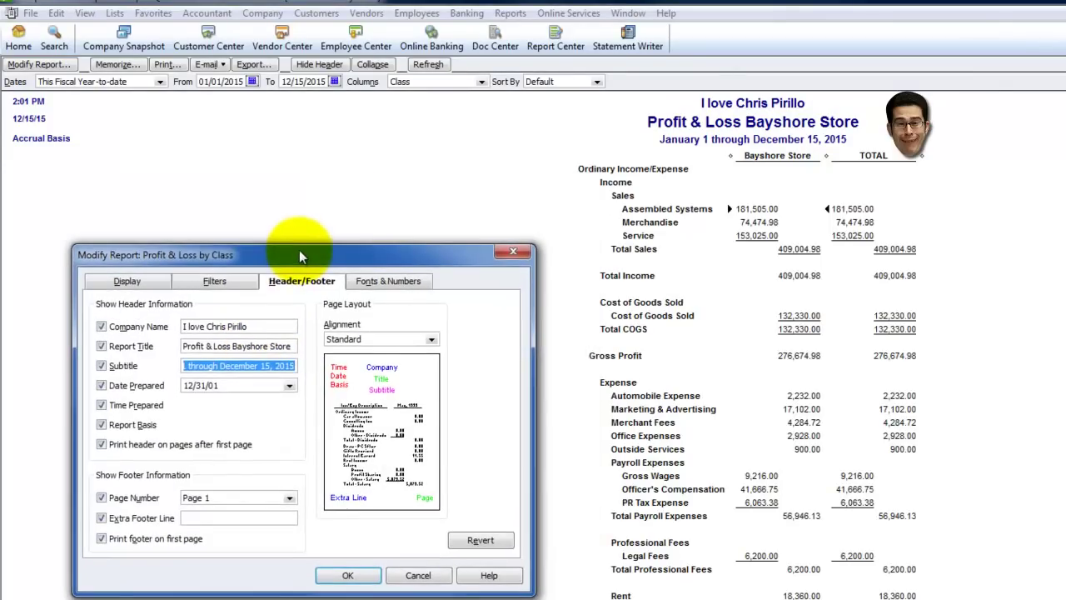
pyautogui.write('A special report')
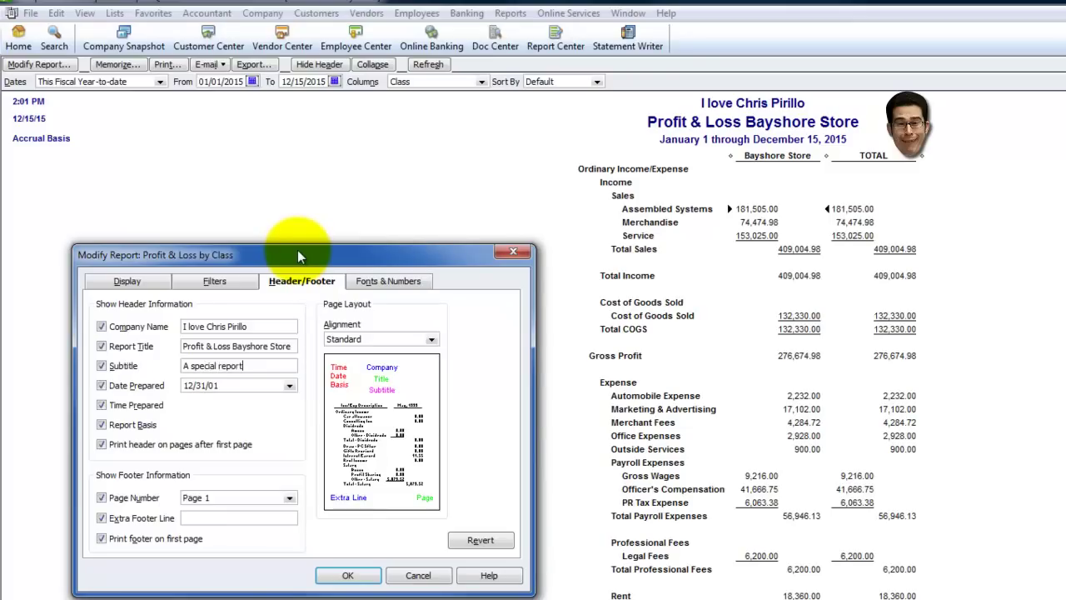
pyautogui.click(347, 576)
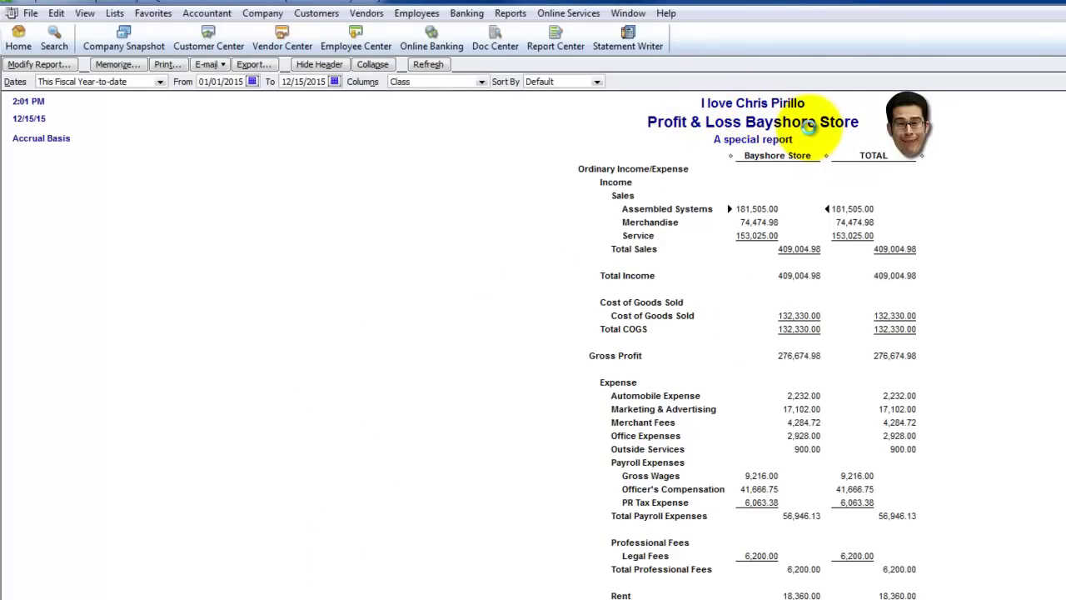
# Examine the report title's font settings and the report's Fonts & Numbers options
pyautogui.doubleClick(808, 125)
pyautogui.moveTo(159, 83); pyautogui.dragTo(362, 175)
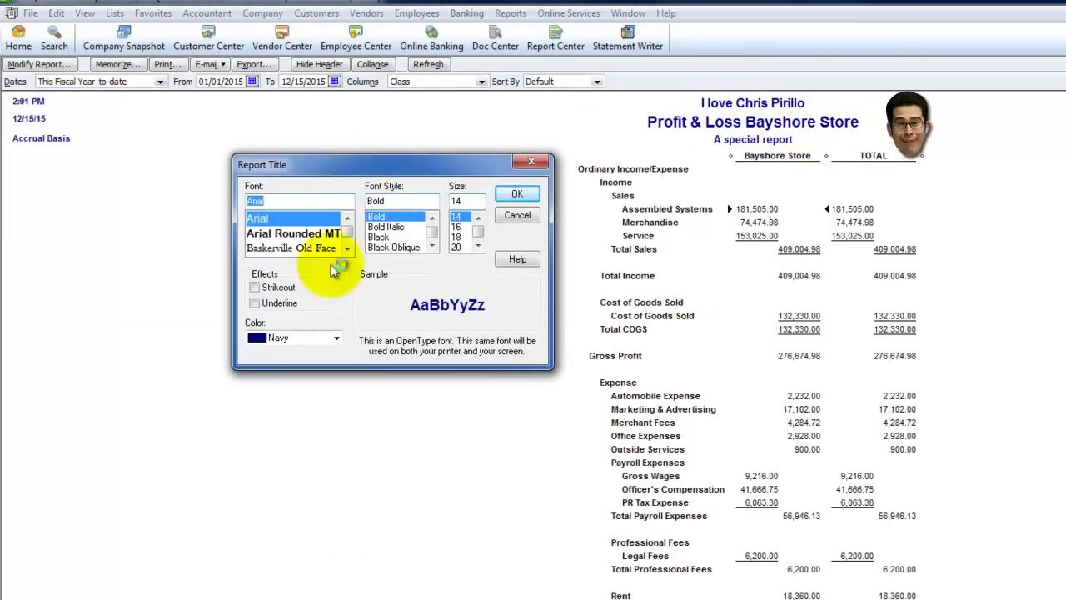
pyautogui.click(517, 217)
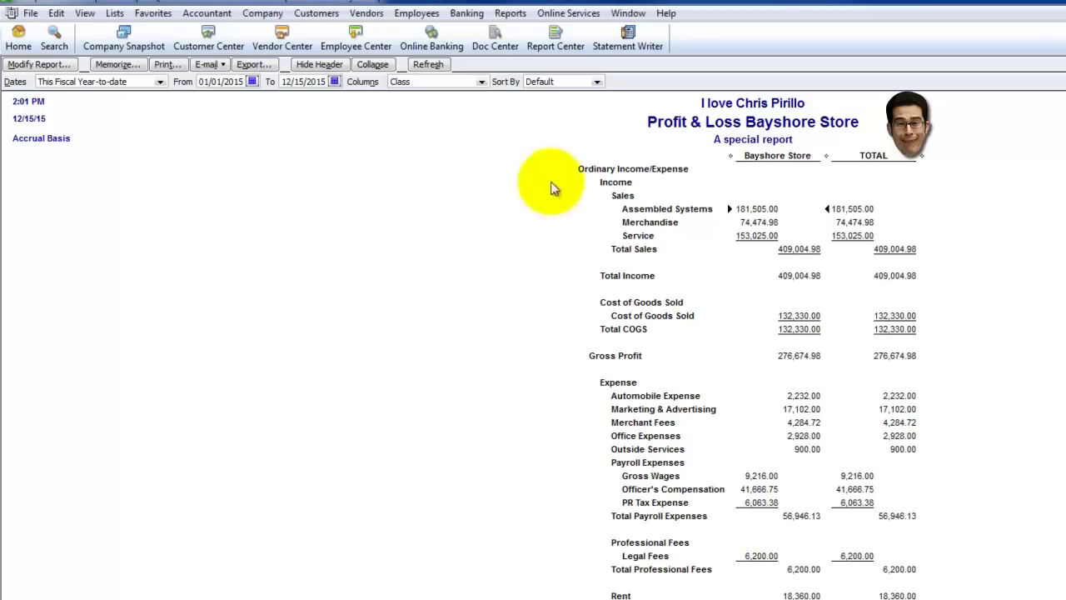
pyautogui.click(42, 65)
pyautogui.moveTo(356, 260); pyautogui.dragTo(352, 178)
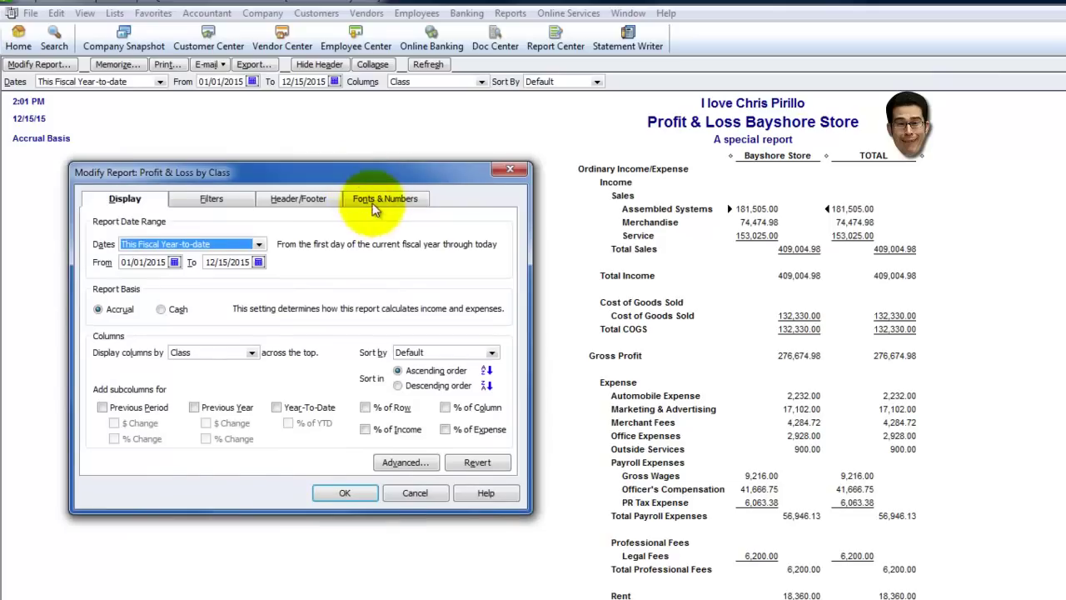
pyautogui.click(373, 205)
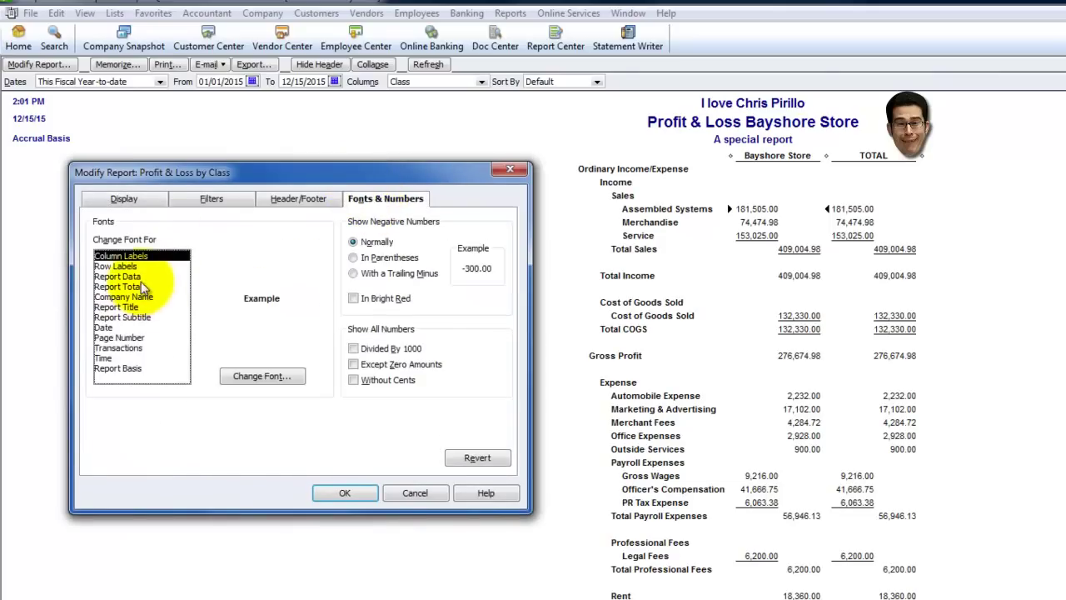
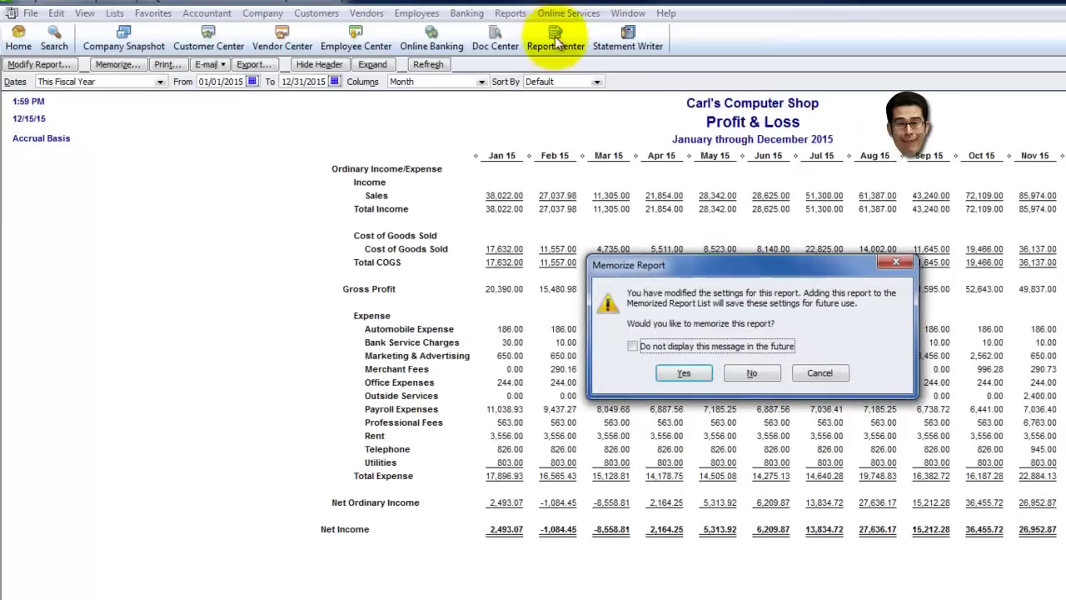
# Close the Profit & Loss report without memorizing its changes and open a Custom Transaction Detail Report
pyautogui.click(754, 374)
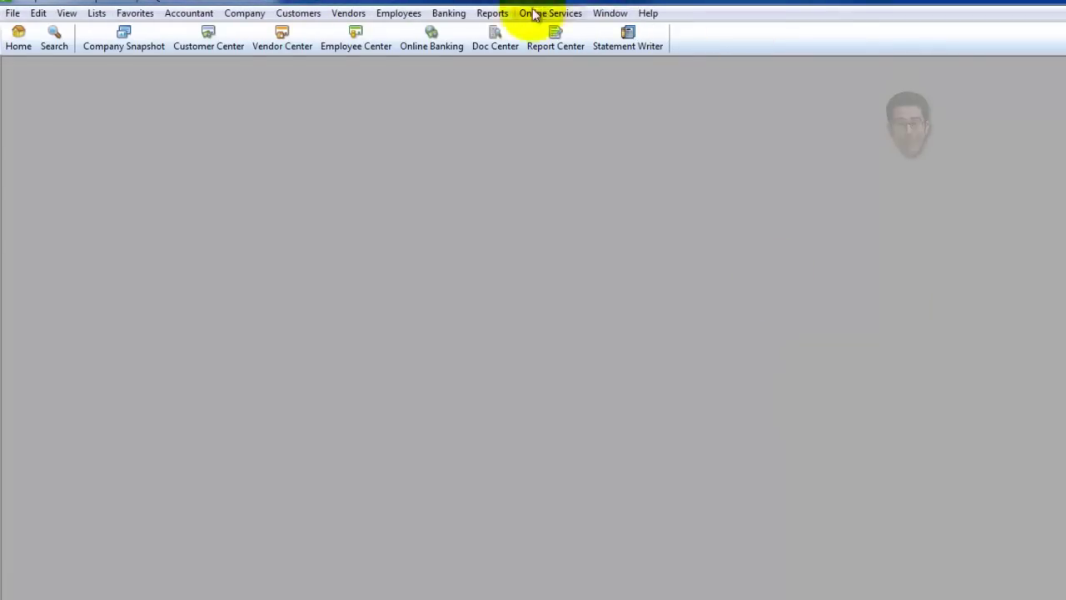
pyautogui.click(492, 12)
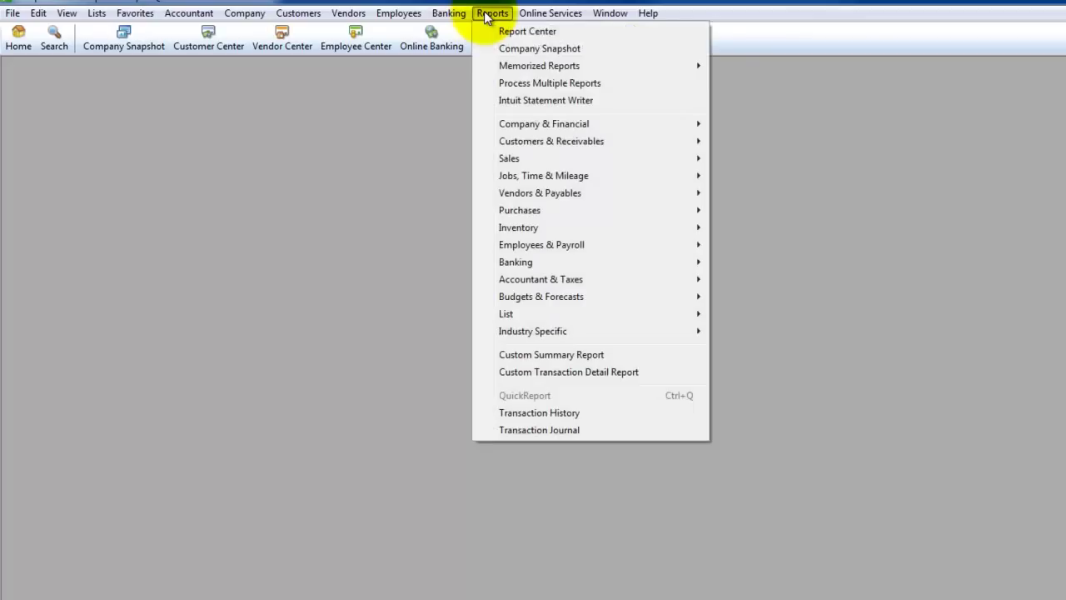
pyautogui.click(591, 373)
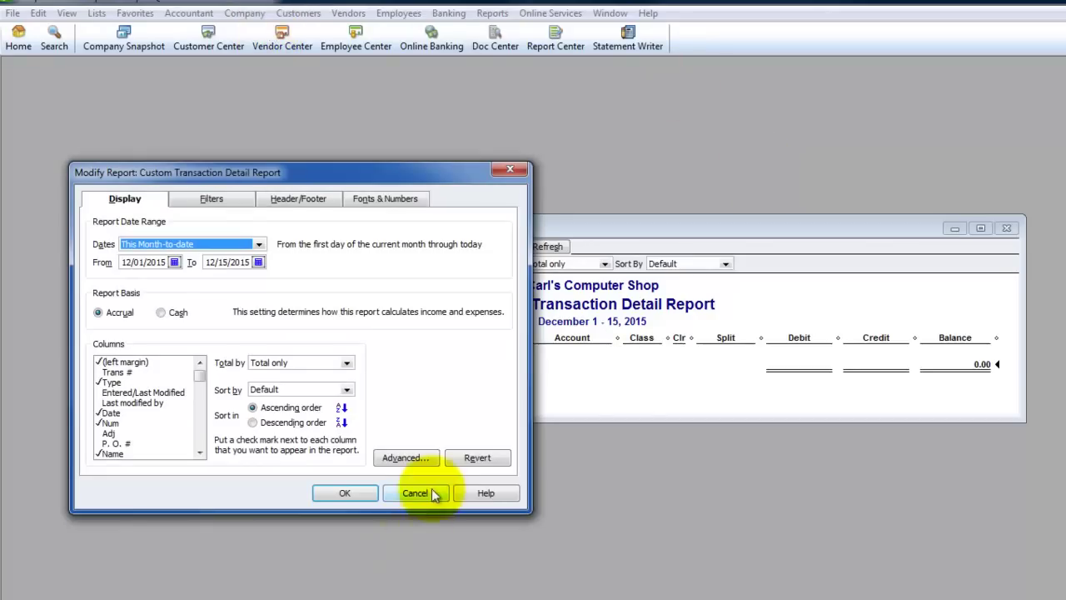
# Set the report dates to All and filter Name to the individual vendor listed just after CalOil Company
pyautogui.click(259, 245)
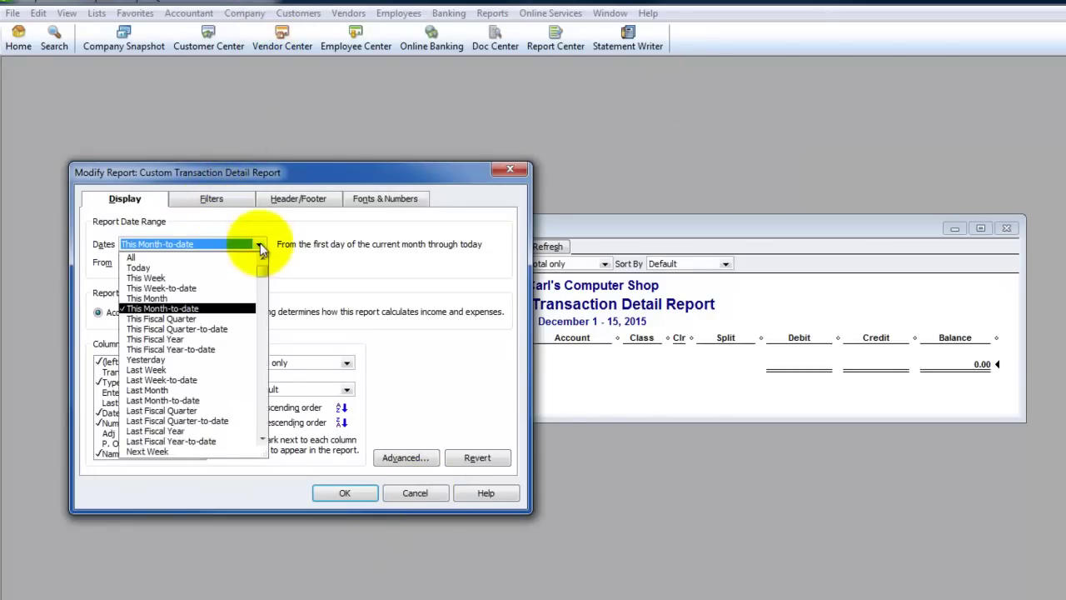
pyautogui.click(131, 257)
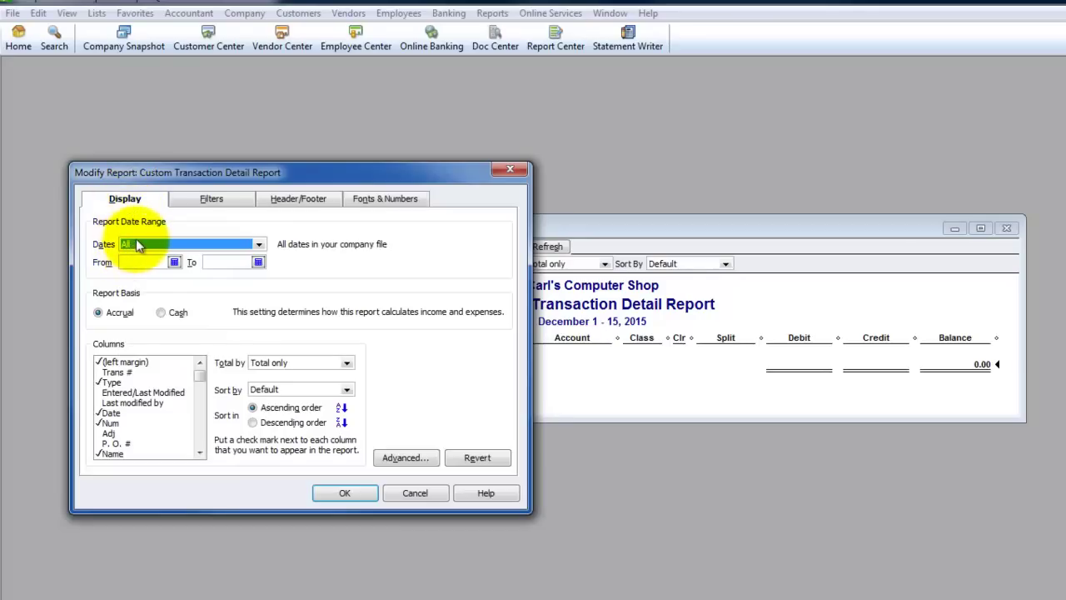
pyautogui.click(209, 198)
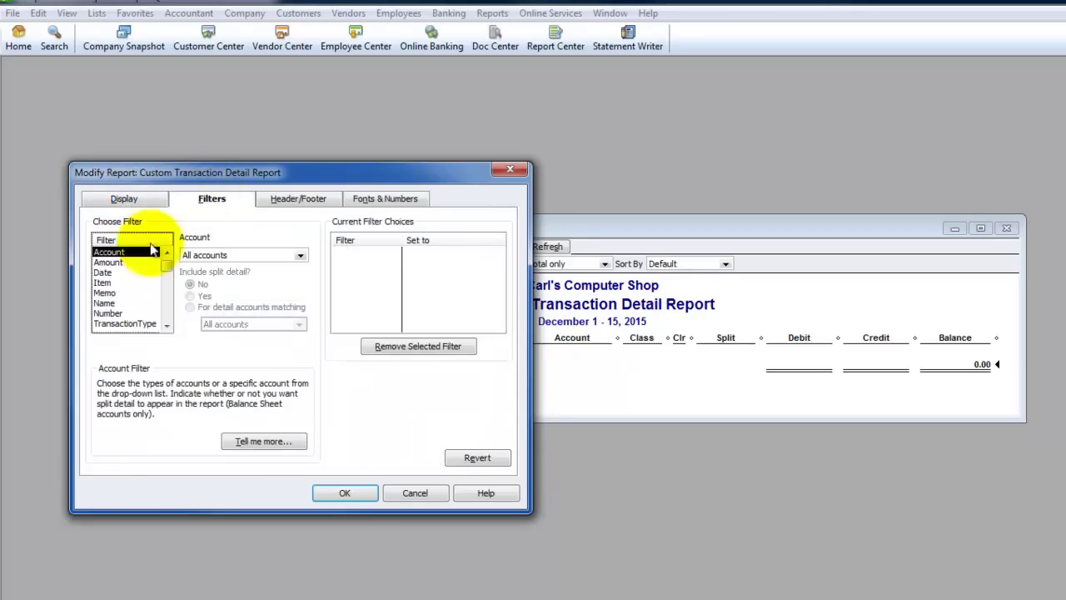
pyautogui.click(105, 304)
pyautogui.click(300, 258)
pyautogui.click(429, 440)
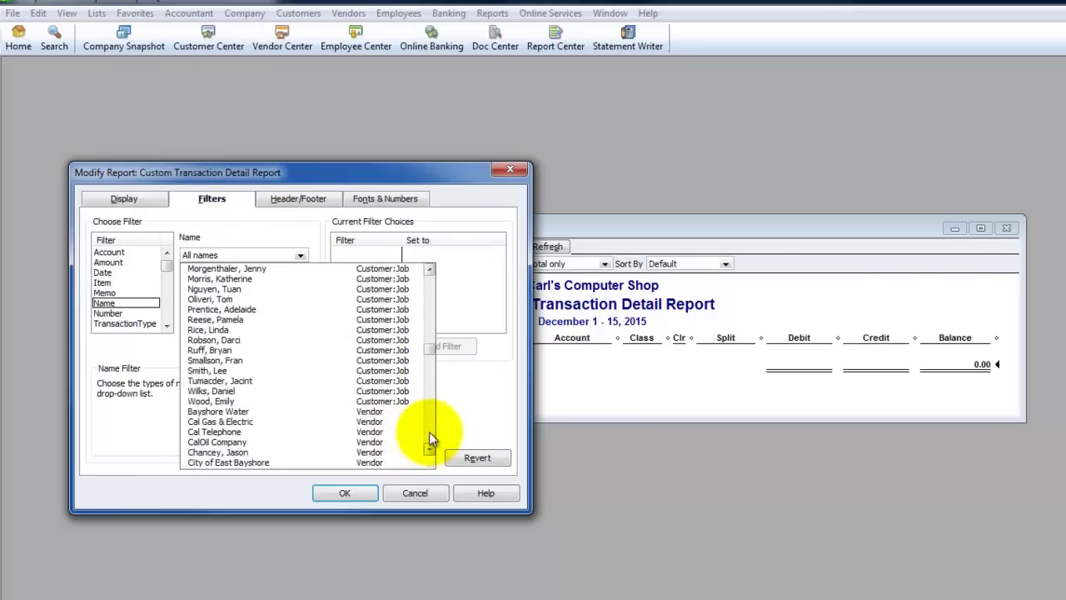
pyautogui.click(431, 450)
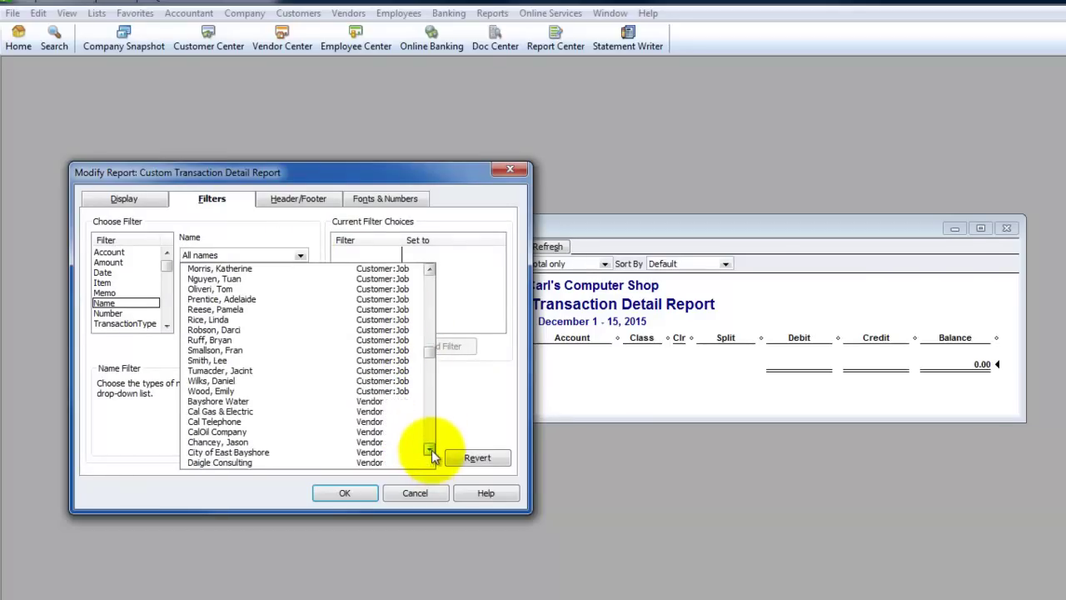
pyautogui.click(222, 442)
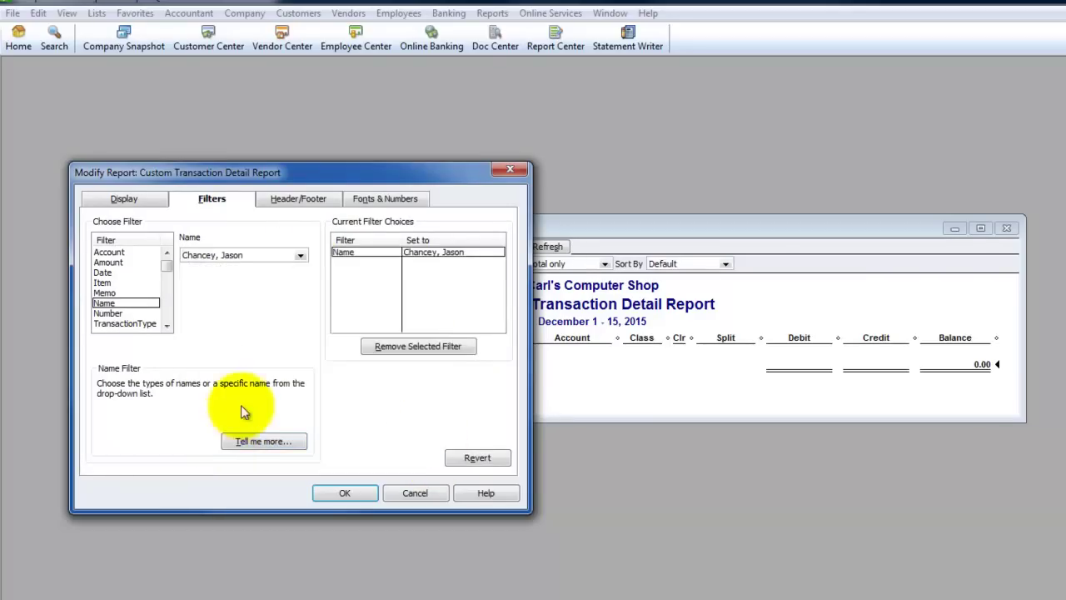
pyautogui.click(345, 493)
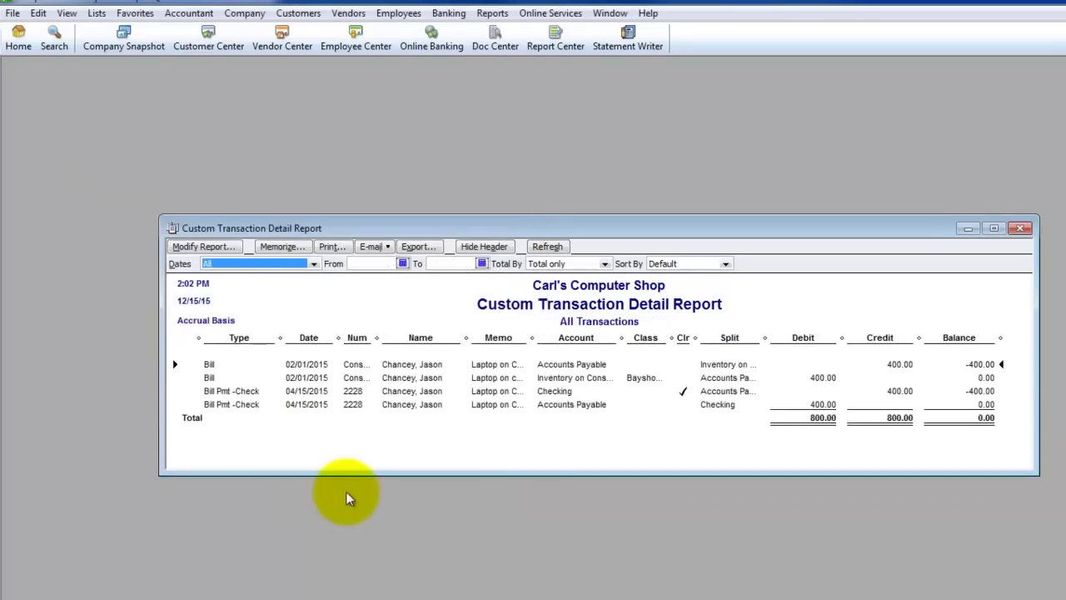
# Maximize the report window and widen the Num column to show its full entries
pyautogui.click(993, 229)
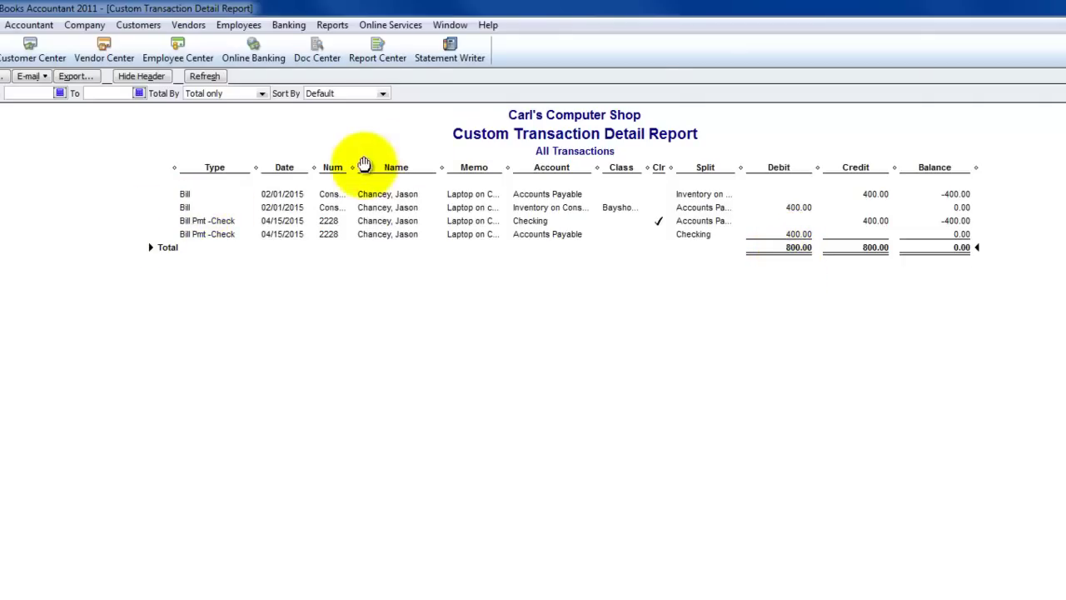
pyautogui.moveTo(353, 169); pyautogui.dragTo(393, 169)
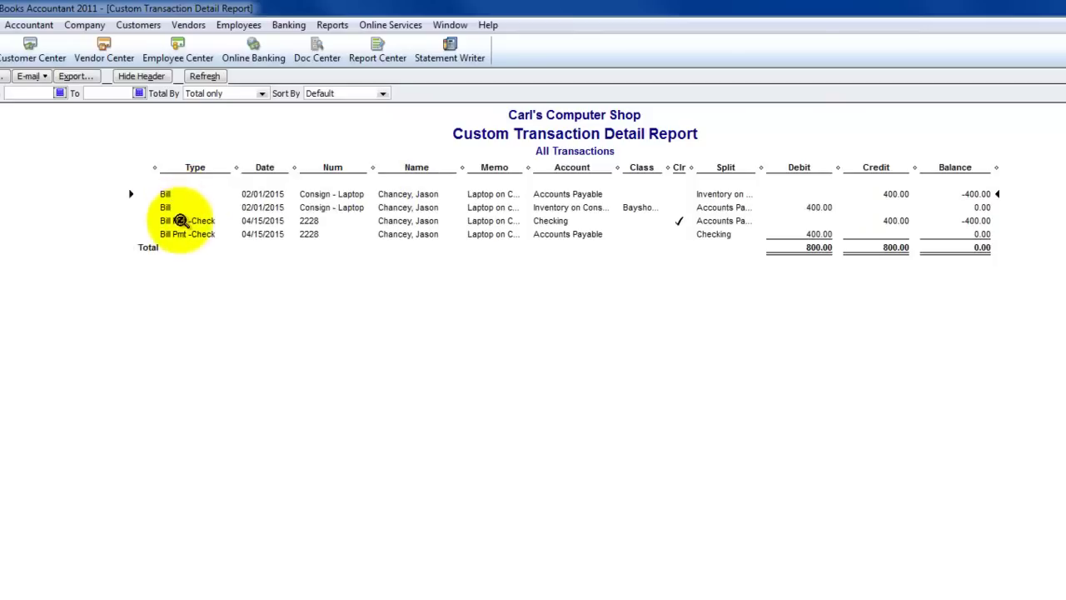
pyautogui.click(821, 207)
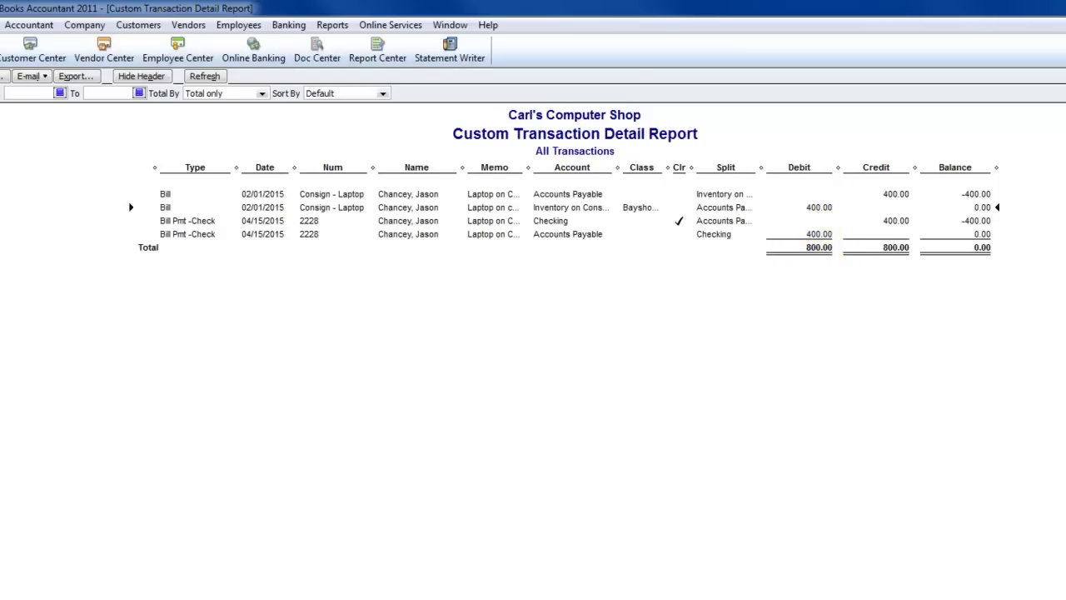
# Add a TransactionType filter set to Bill Payment to the custom transaction report
pyautogui.click(41, 214)
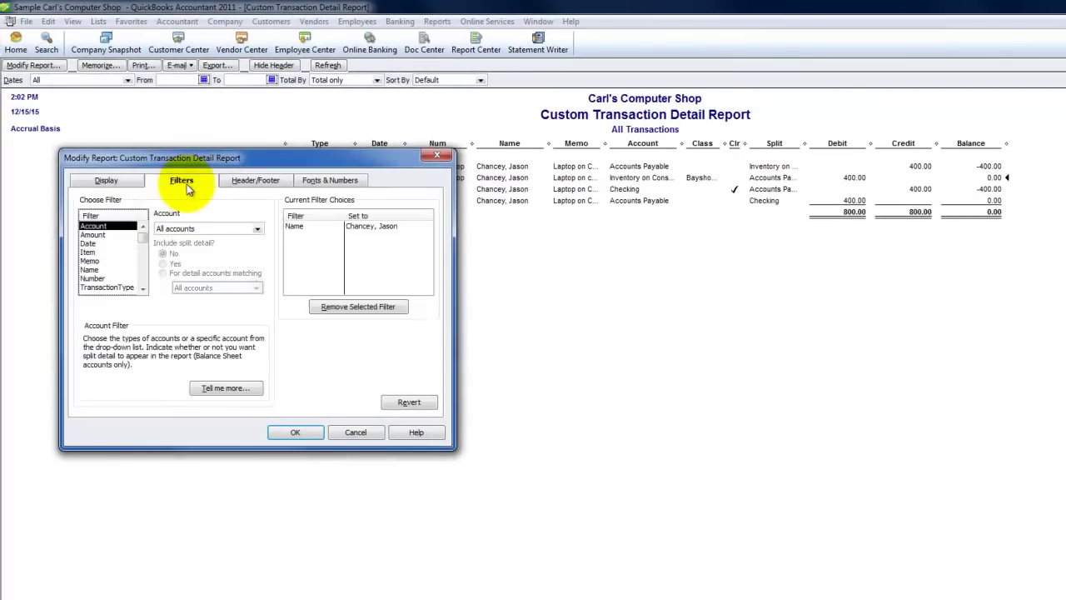
pyautogui.click(99, 287)
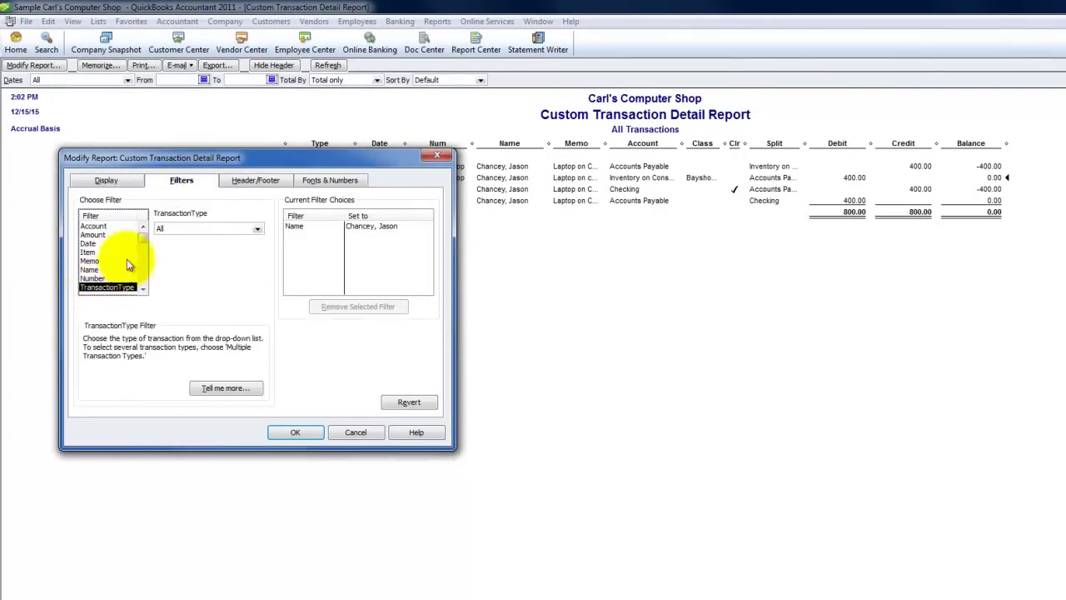
pyautogui.click(258, 230)
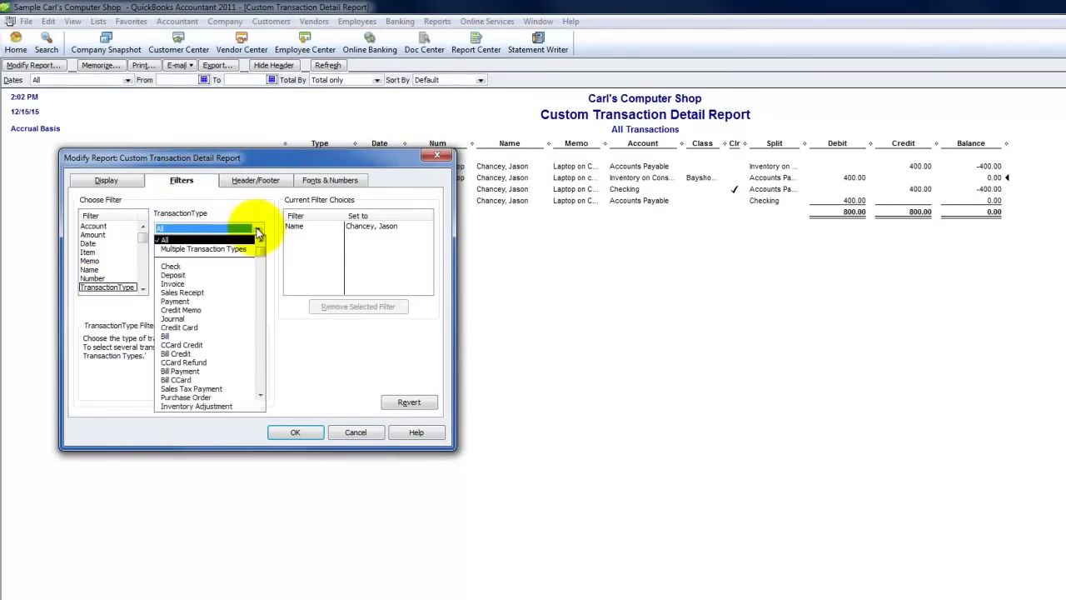
pyautogui.click(169, 372)
pyautogui.click(295, 431)
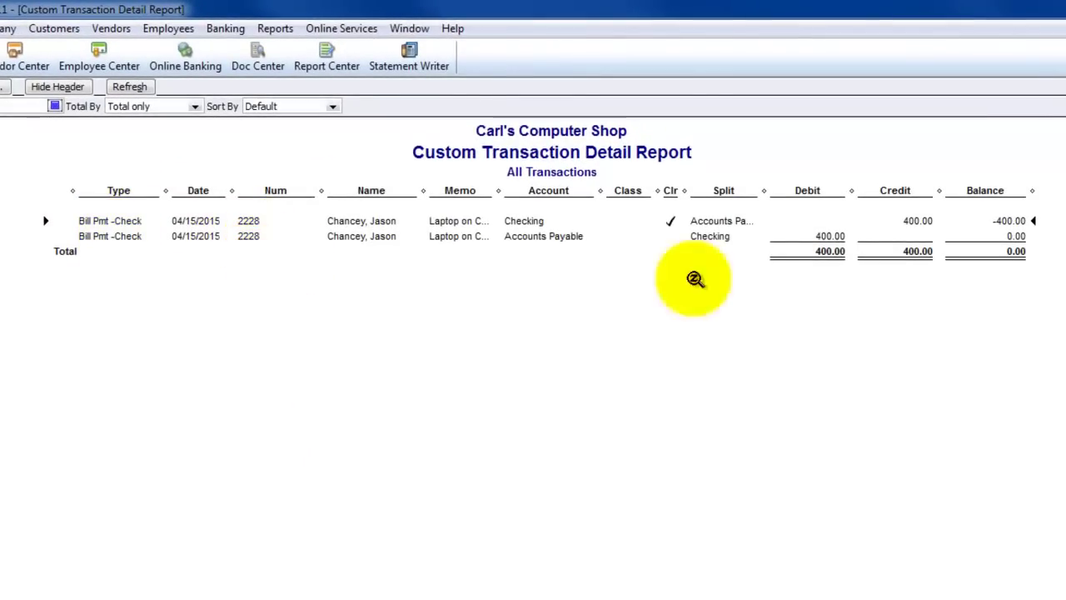
pyautogui.click(825, 250)
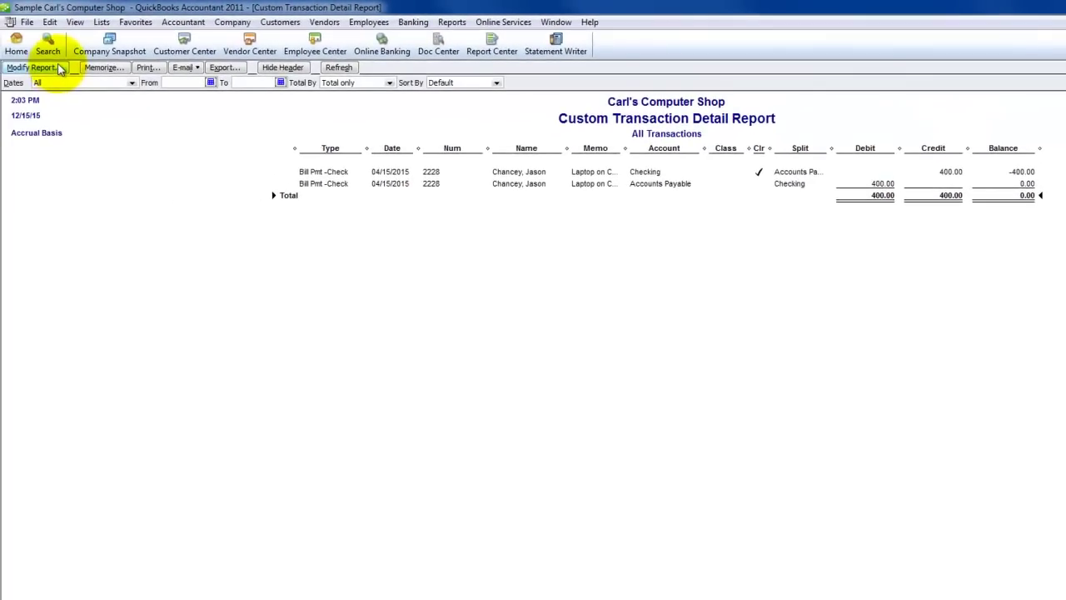
# Modify the report again and switch its TransactionType filter to Multiple Transaction Types
pyautogui.click(58, 69)
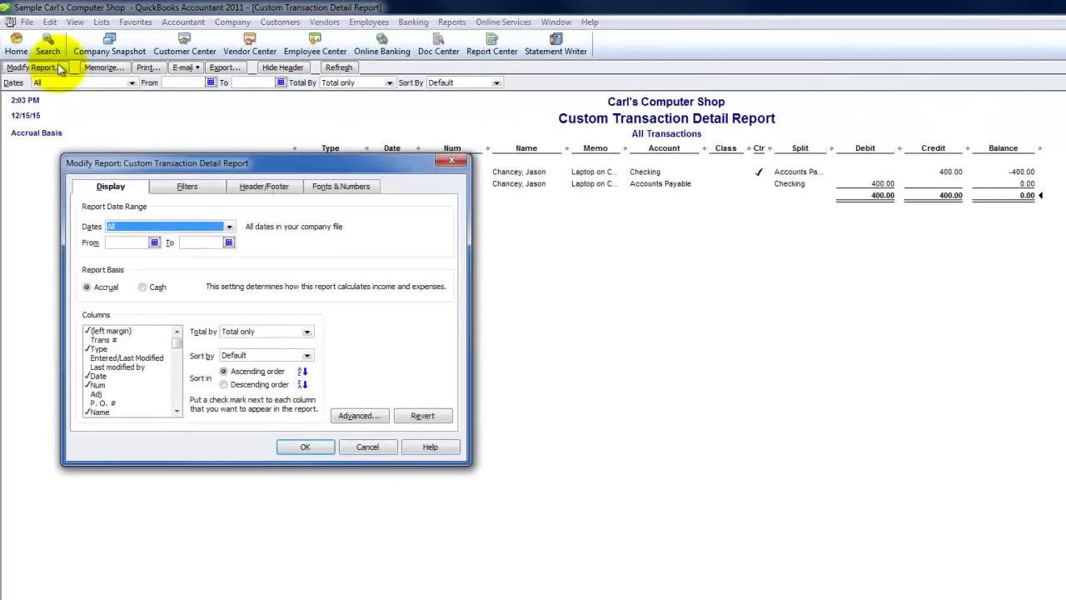
pyautogui.moveTo(181, 160); pyautogui.dragTo(247, 243)
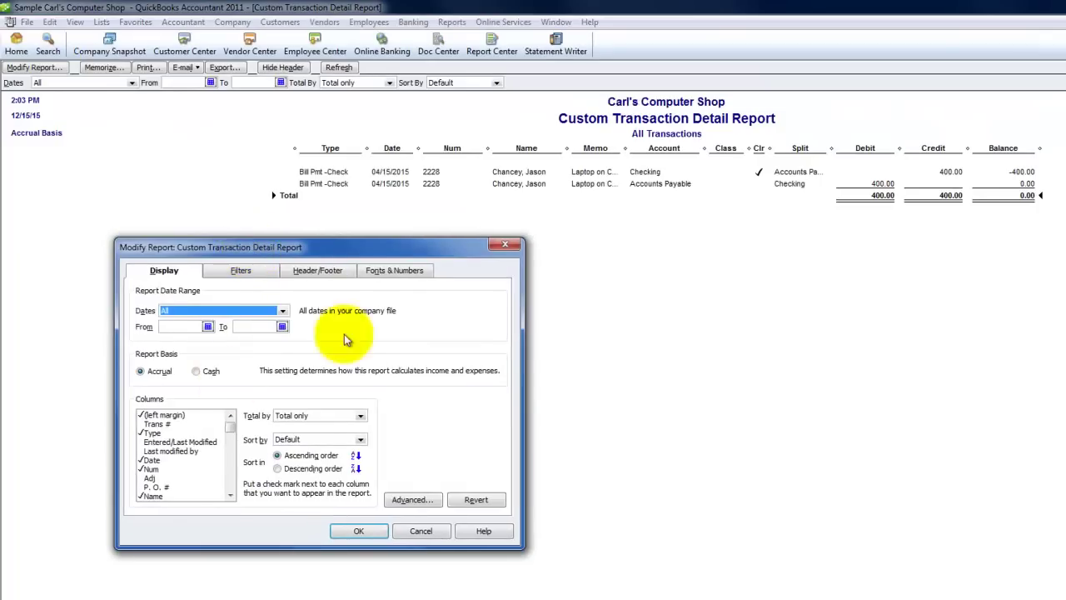
pyautogui.click(241, 270)
pyautogui.click(158, 381)
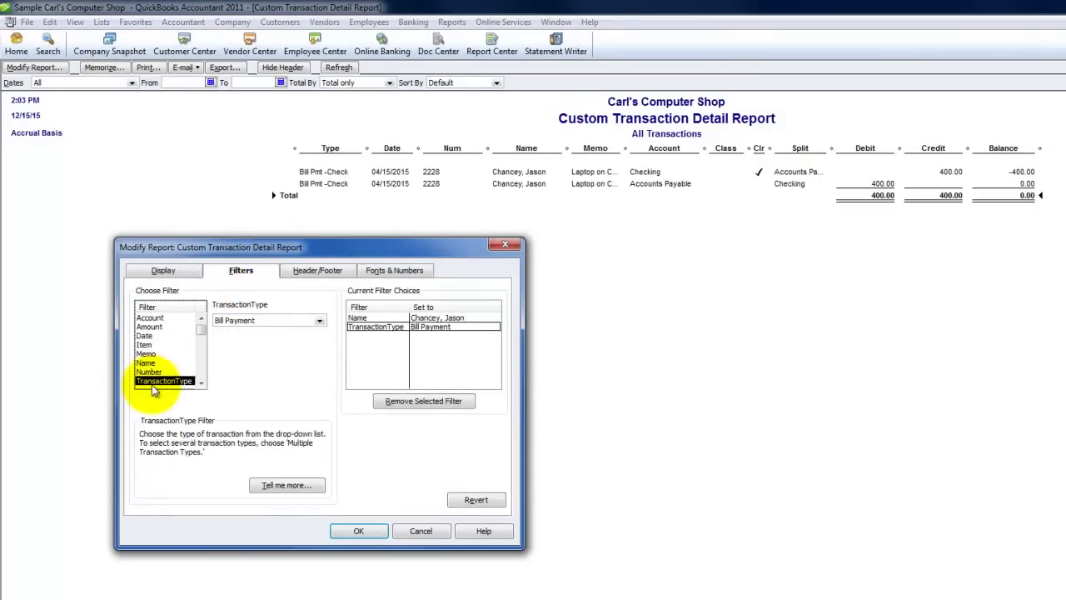
pyautogui.click(319, 321)
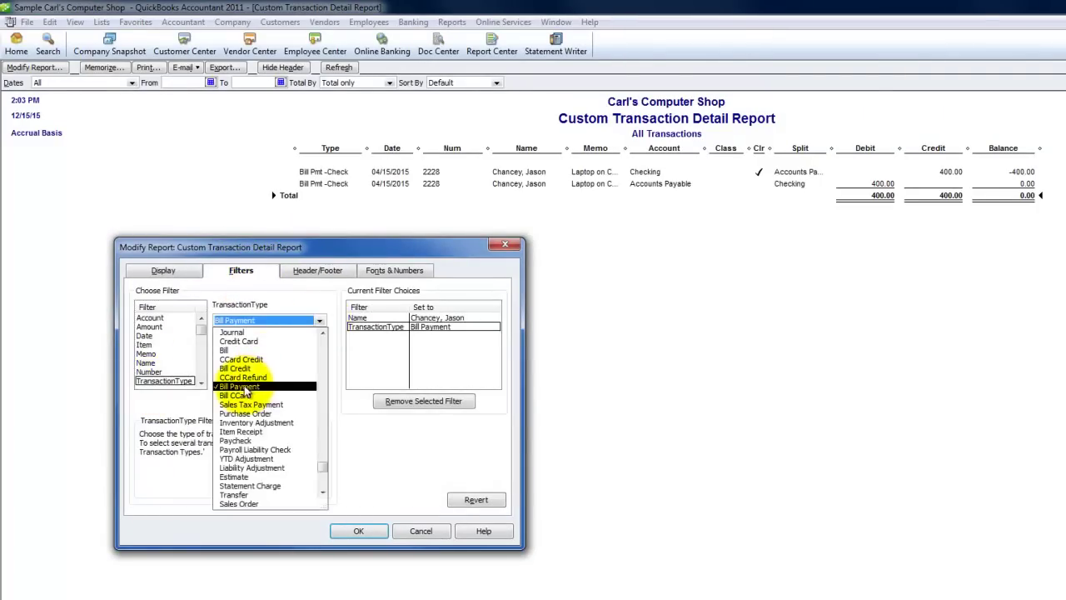
pyautogui.moveTo(324, 467); pyautogui.dragTo(330, 321)
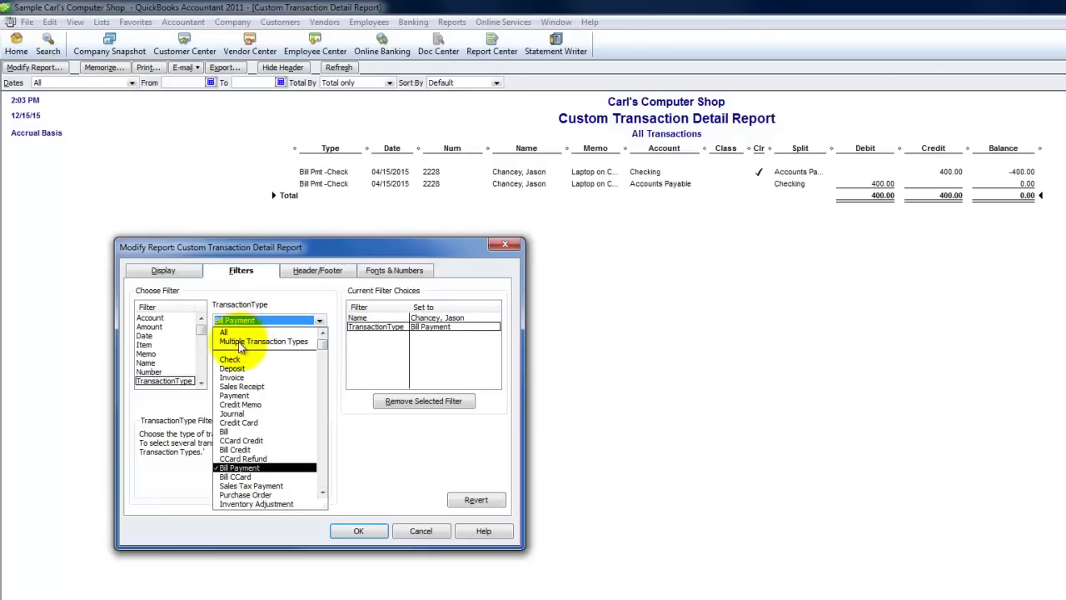
pyautogui.click(272, 341)
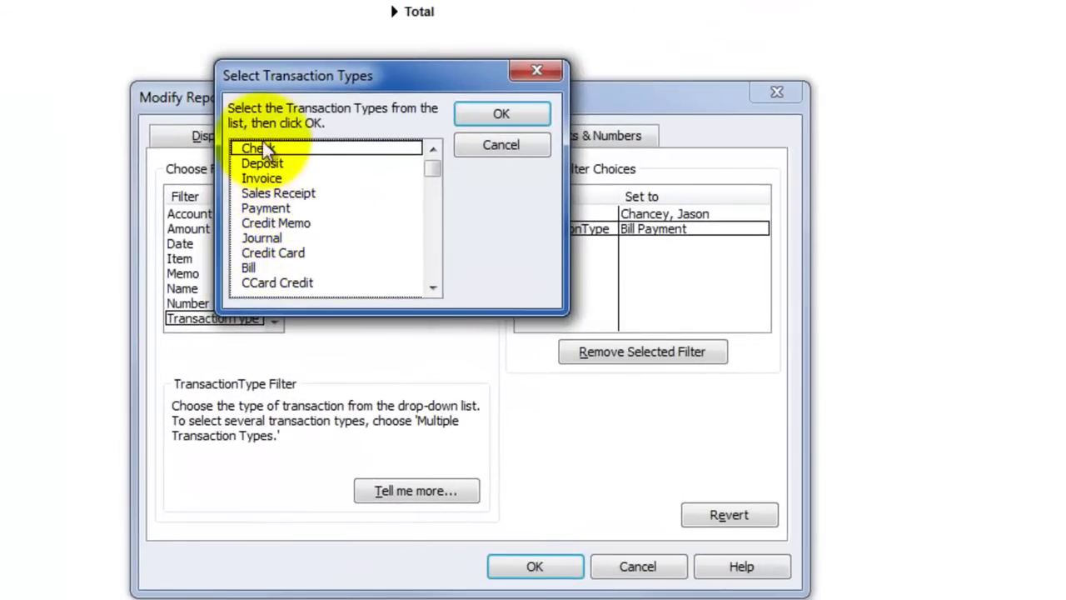
# Include Check and Credit Card alongside Bill Payment in the selected transaction types and apply the filter
pyautogui.click(262, 147)
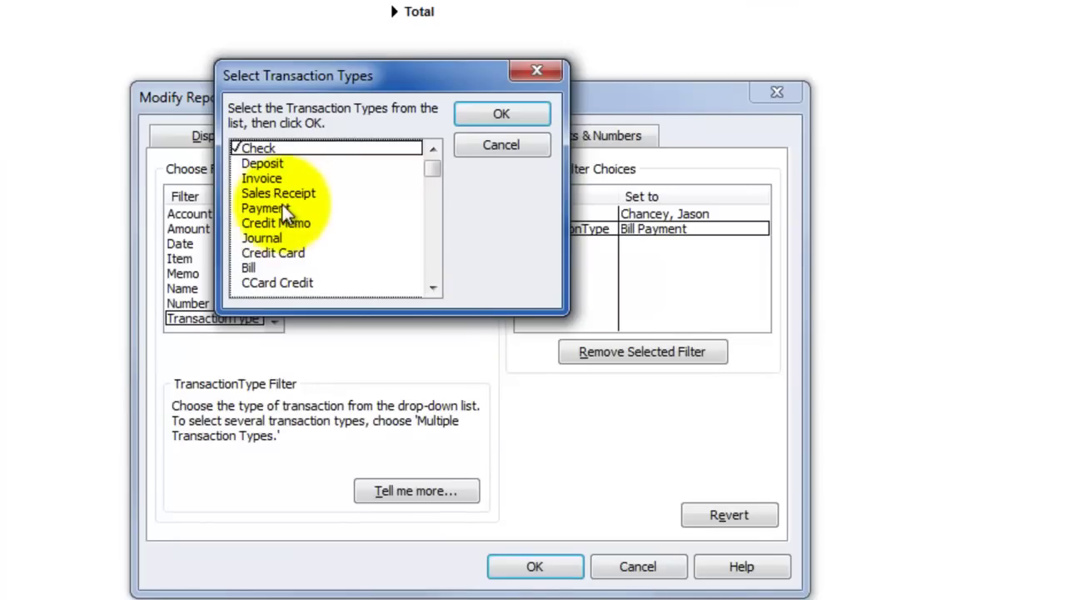
pyautogui.click(433, 287)
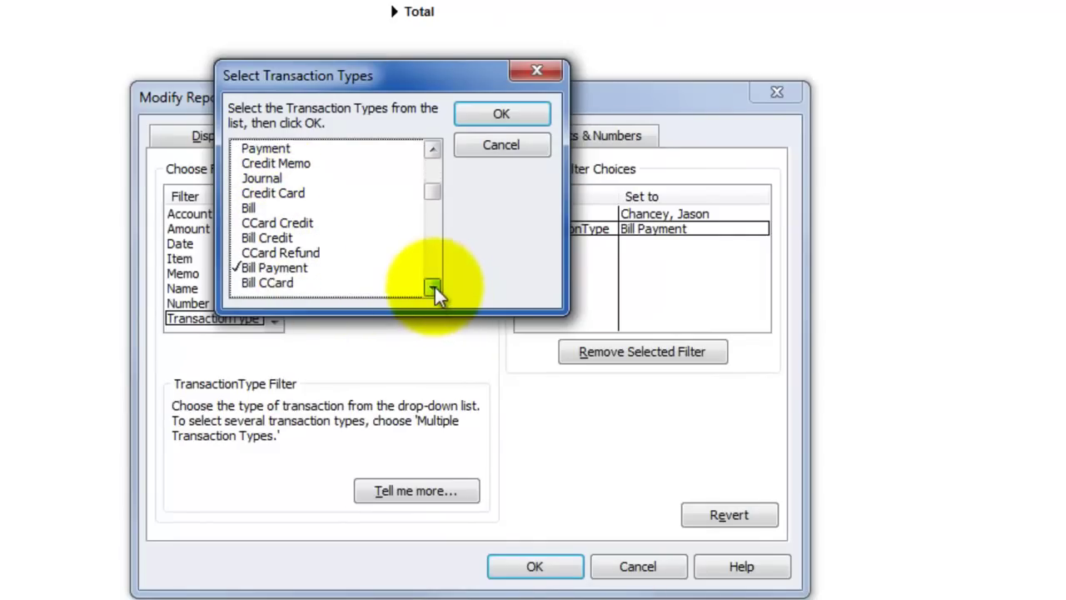
pyautogui.moveTo(272, 74); pyautogui.dragTo(392, 86)
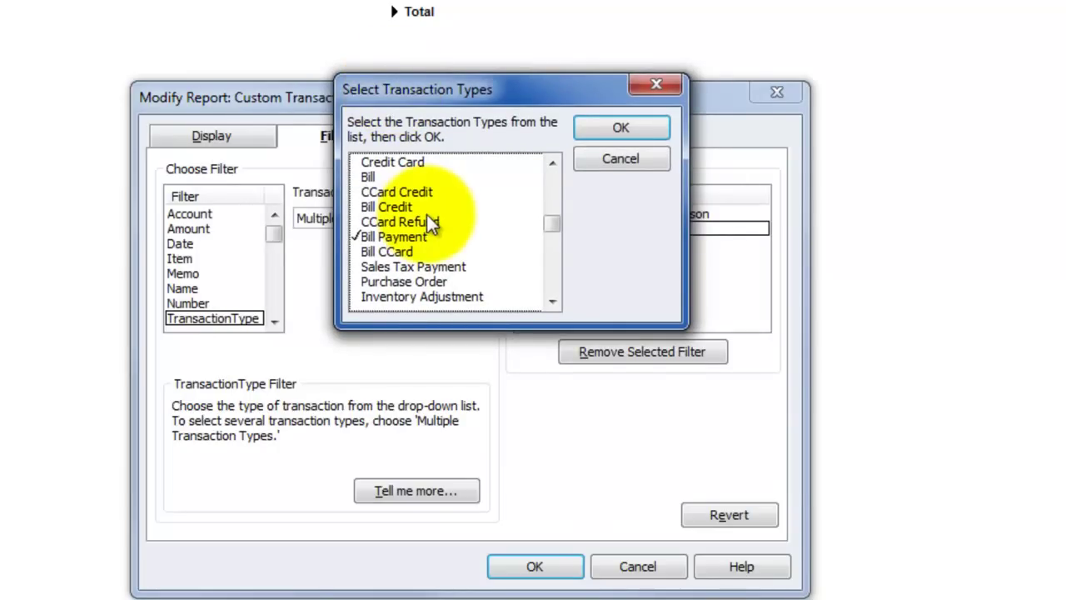
pyautogui.click(553, 163)
pyautogui.click(552, 163)
pyautogui.click(552, 164)
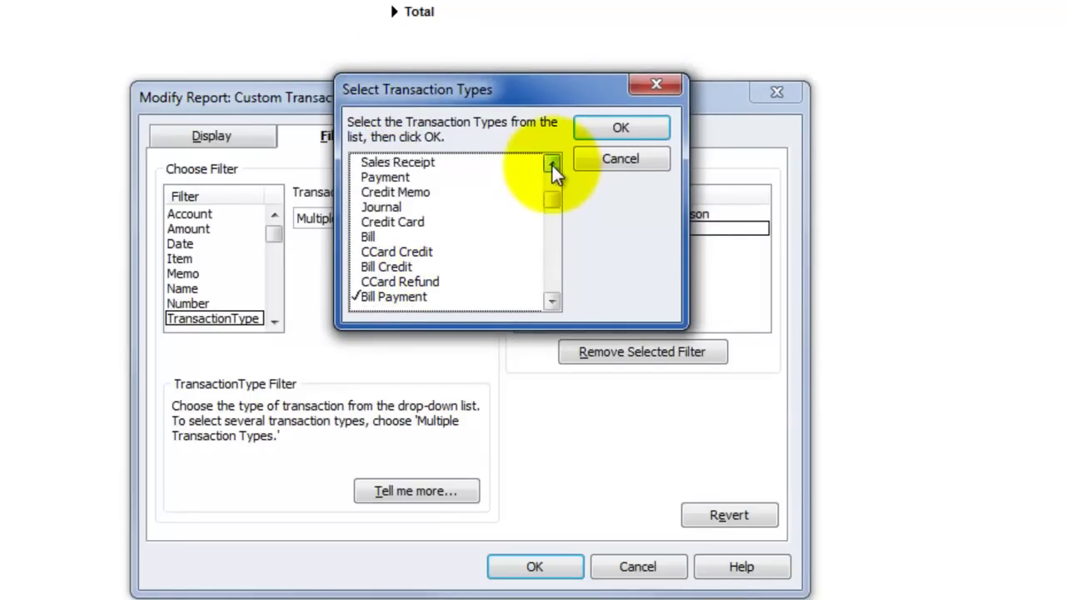
pyautogui.click(553, 163)
pyautogui.click(552, 164)
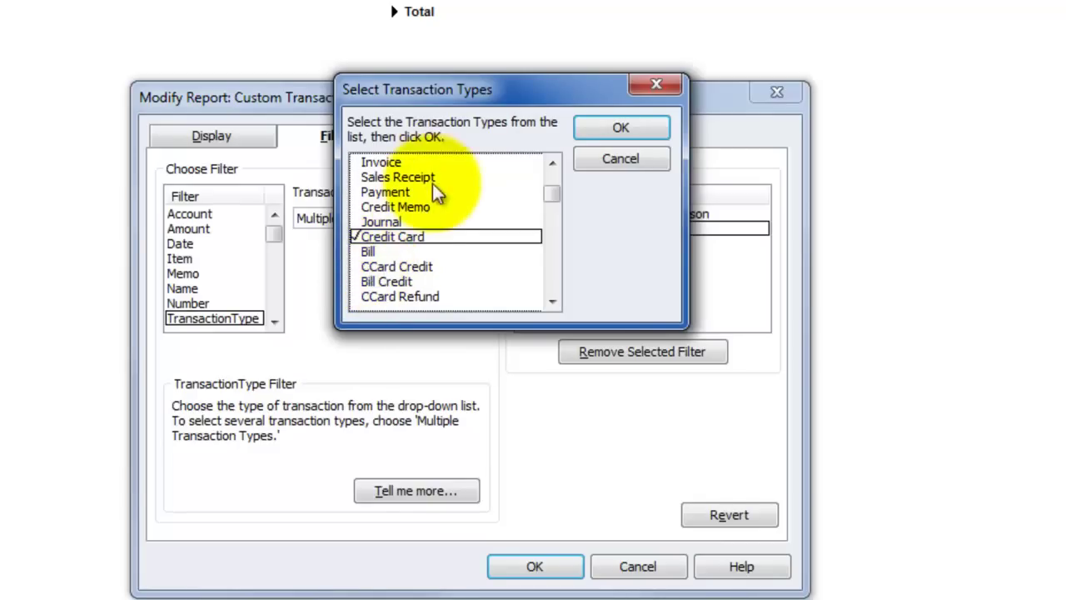
pyautogui.click(615, 127)
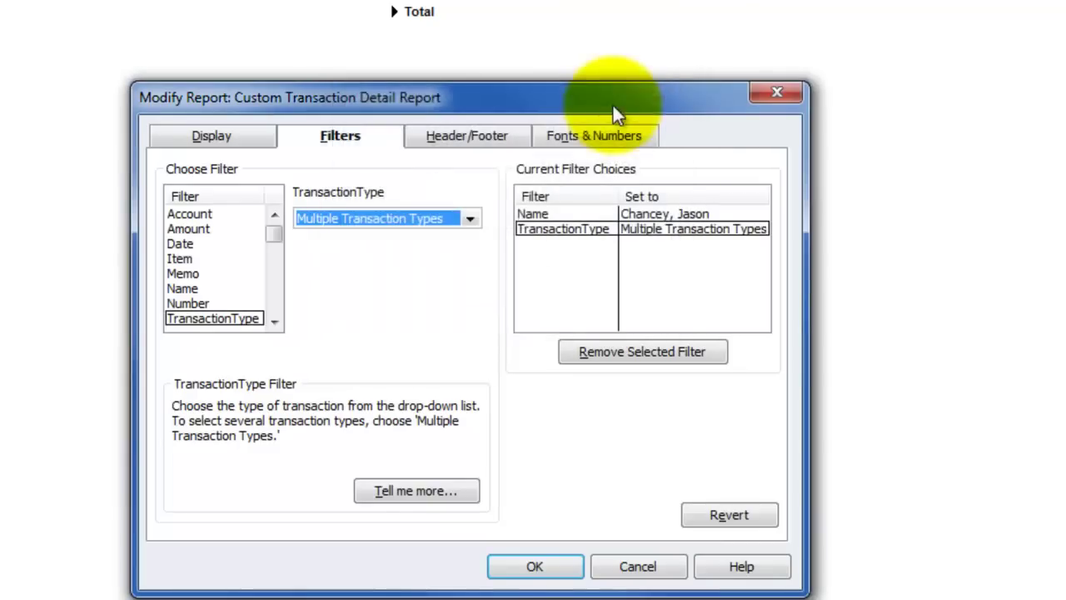
pyautogui.click(515, 571)
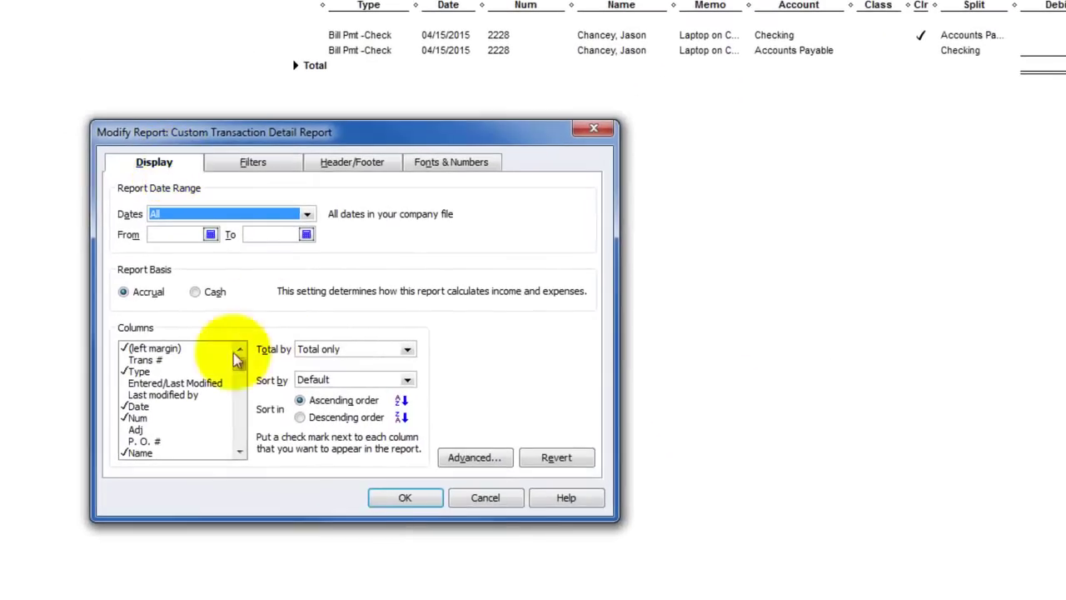
# Change the custom transaction report's Name filter to the vendor Daigle Consulting and apply it
pyautogui.moveTo(240, 364); pyautogui.dragTo(240, 456)
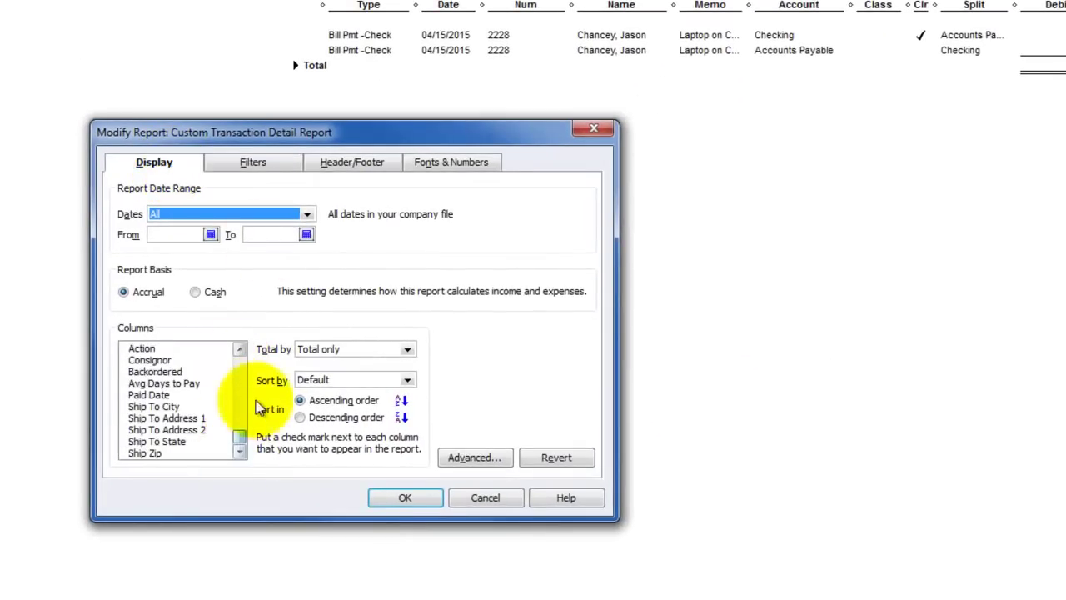
pyautogui.click(247, 163)
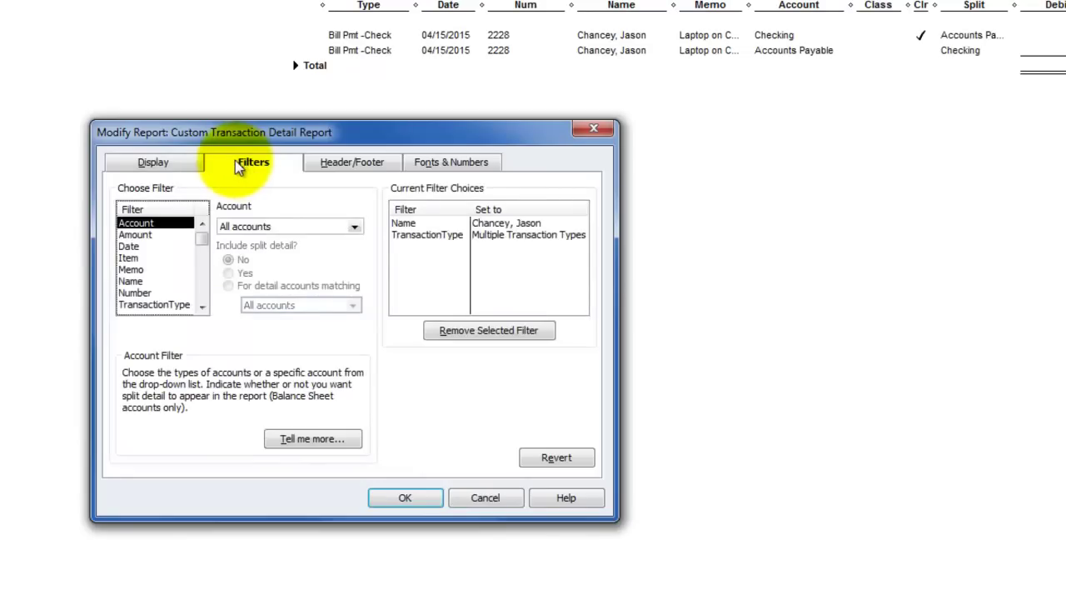
pyautogui.click(433, 223)
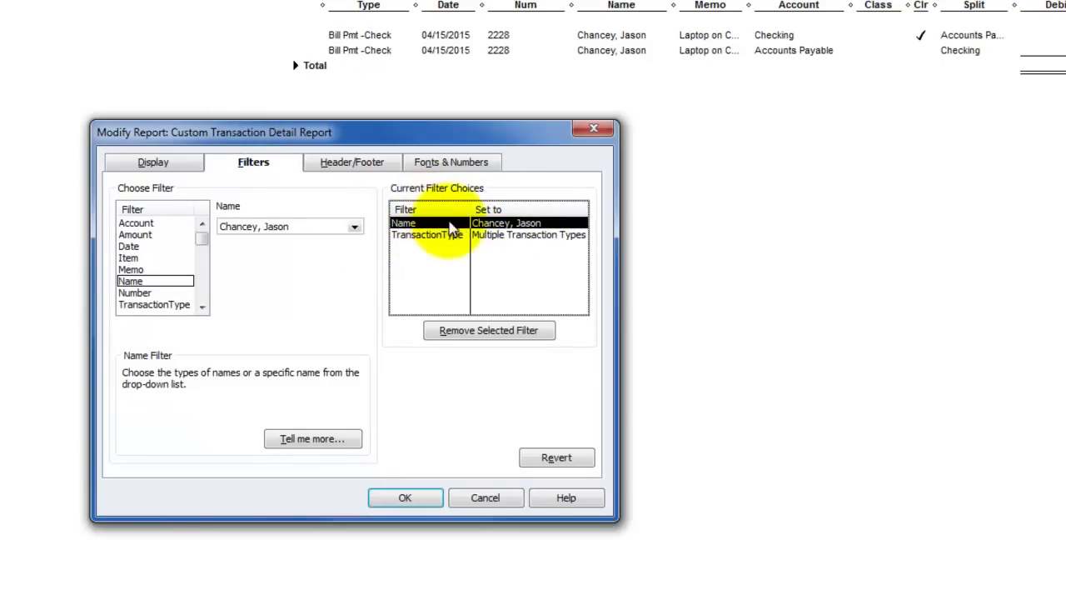
pyautogui.click(355, 230)
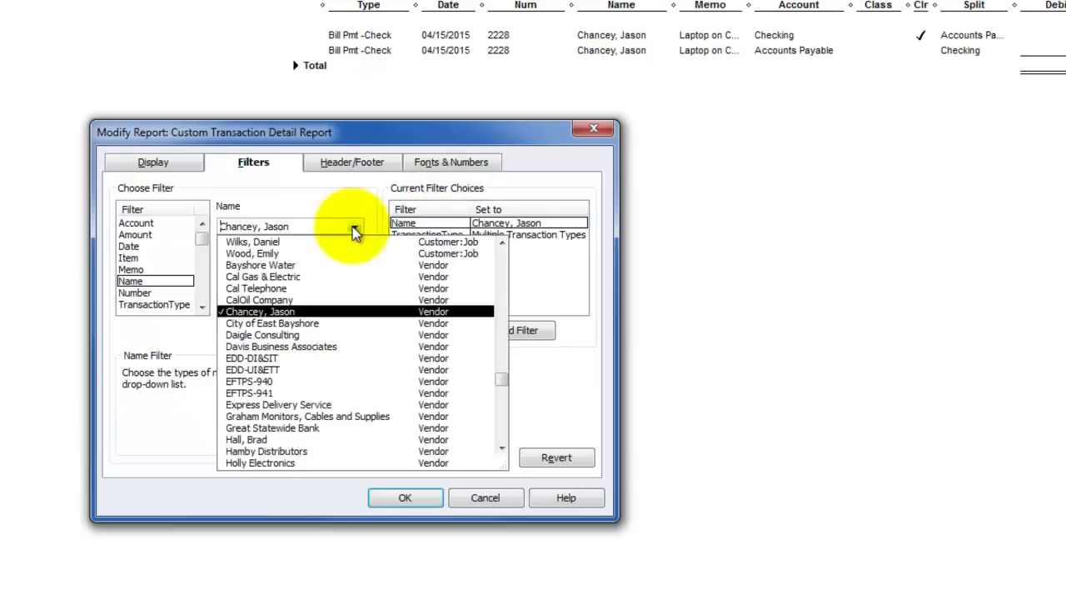
pyautogui.click(258, 334)
pyautogui.click(421, 498)
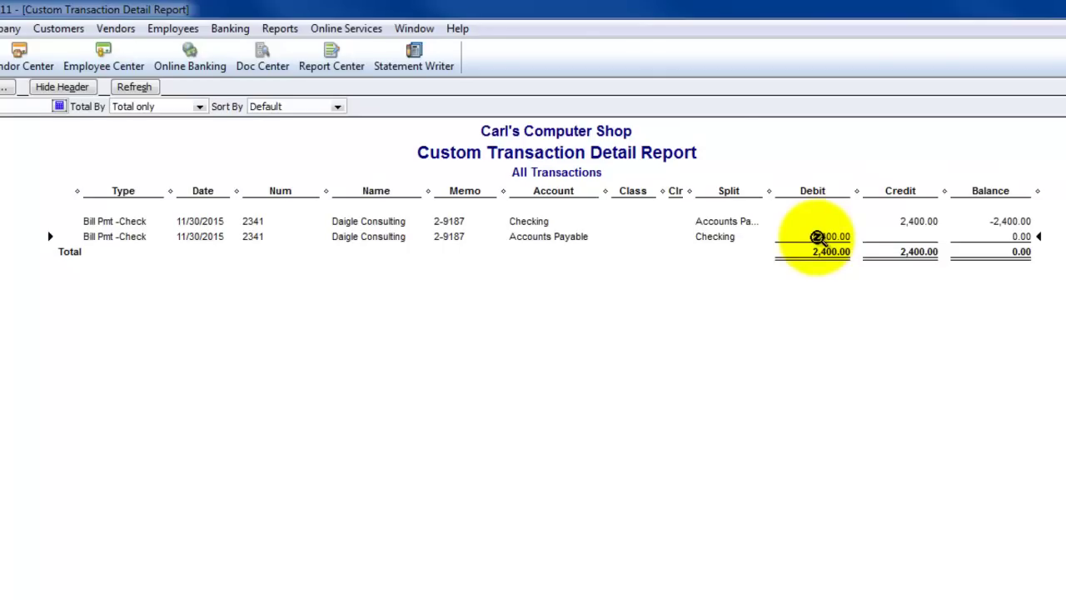
# Run the banking Reconciliation Discrepancy report for the Checking account
pyautogui.click(278, 30)
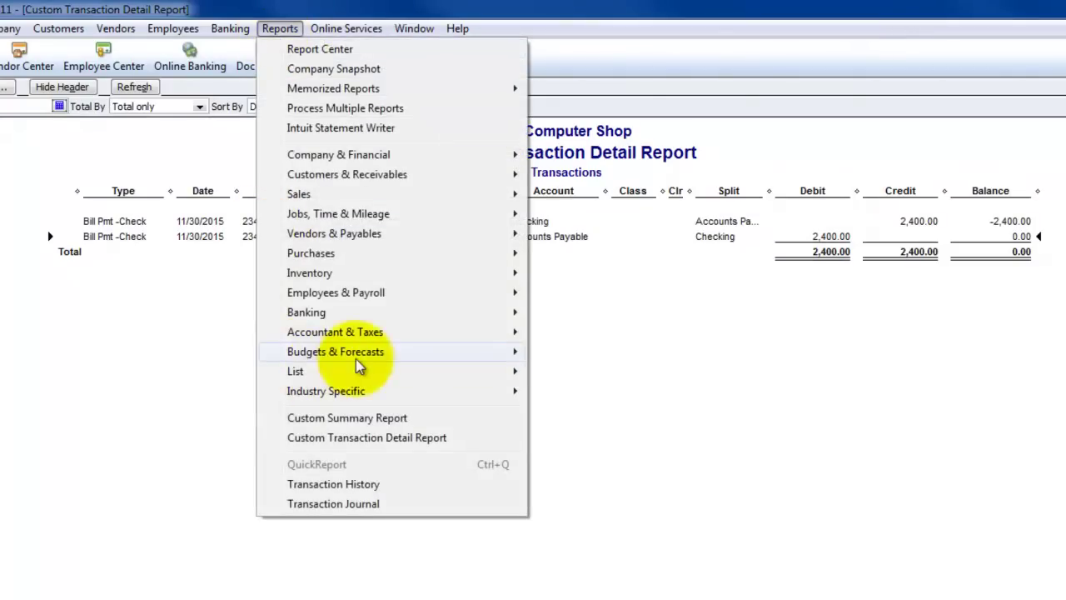
pyautogui.moveTo(308, 283)
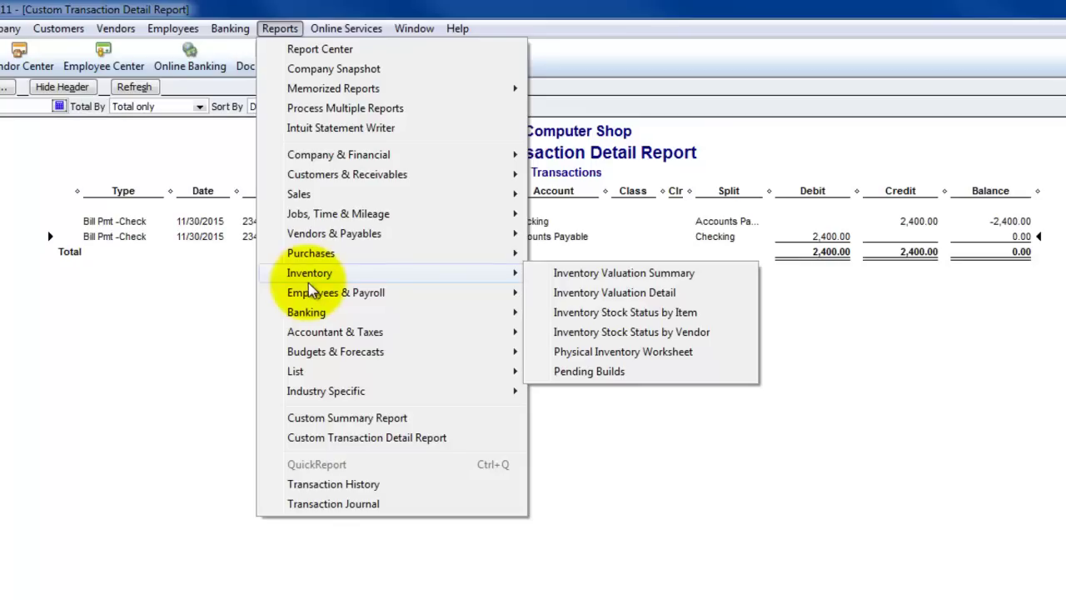
pyautogui.moveTo(325, 315)
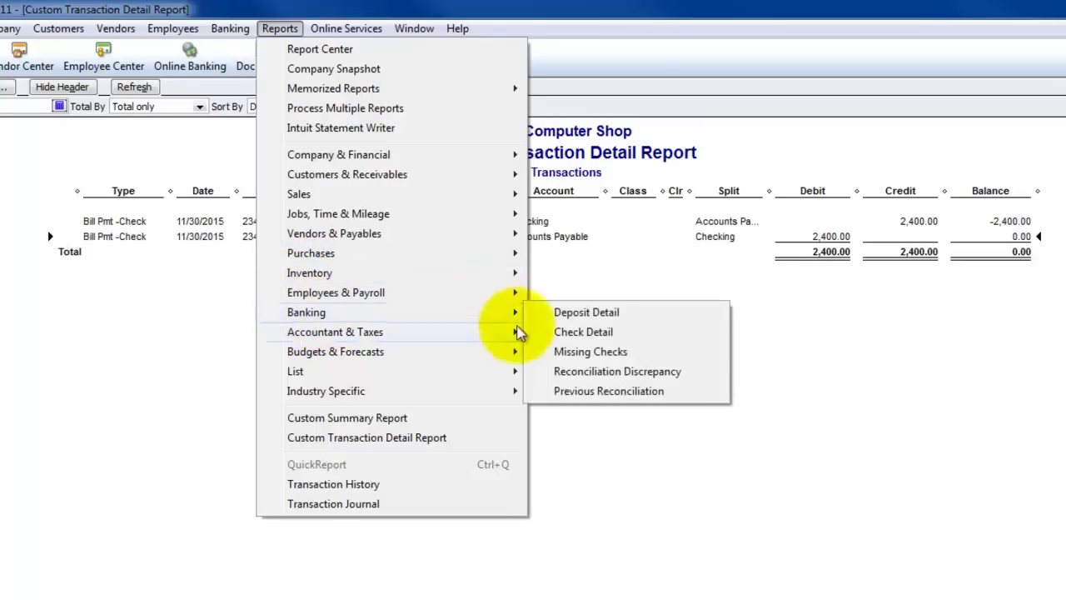
pyautogui.click(596, 376)
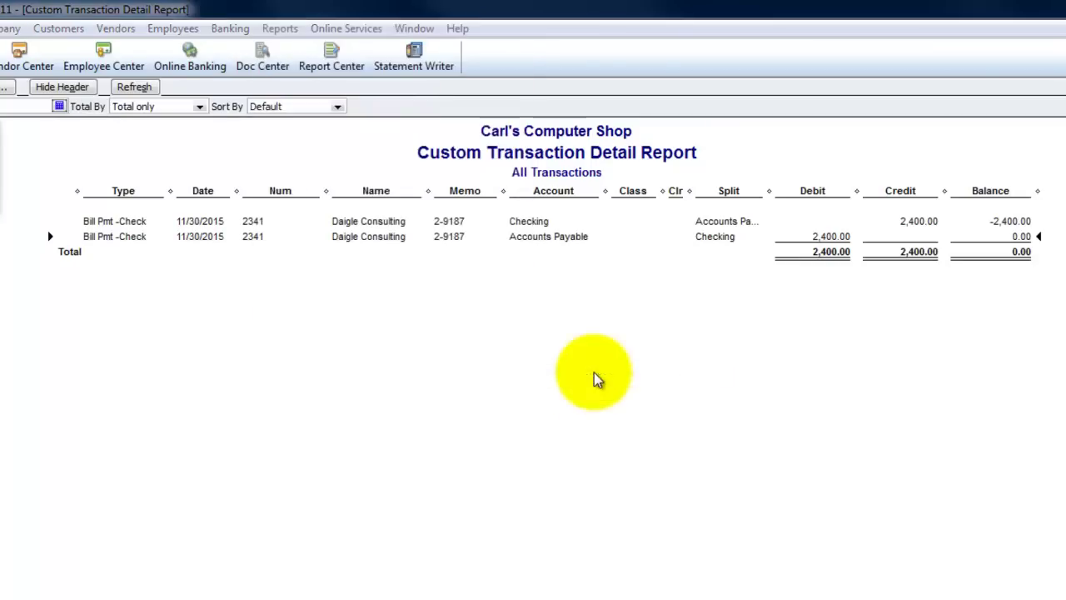
pyautogui.click(2, 157)
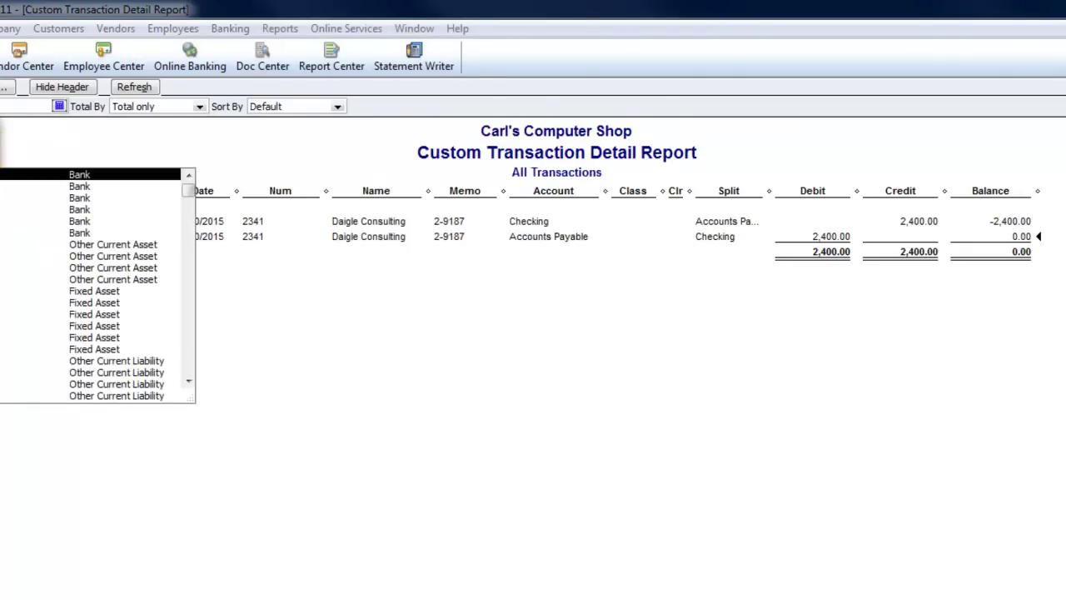
pyautogui.press('Return')
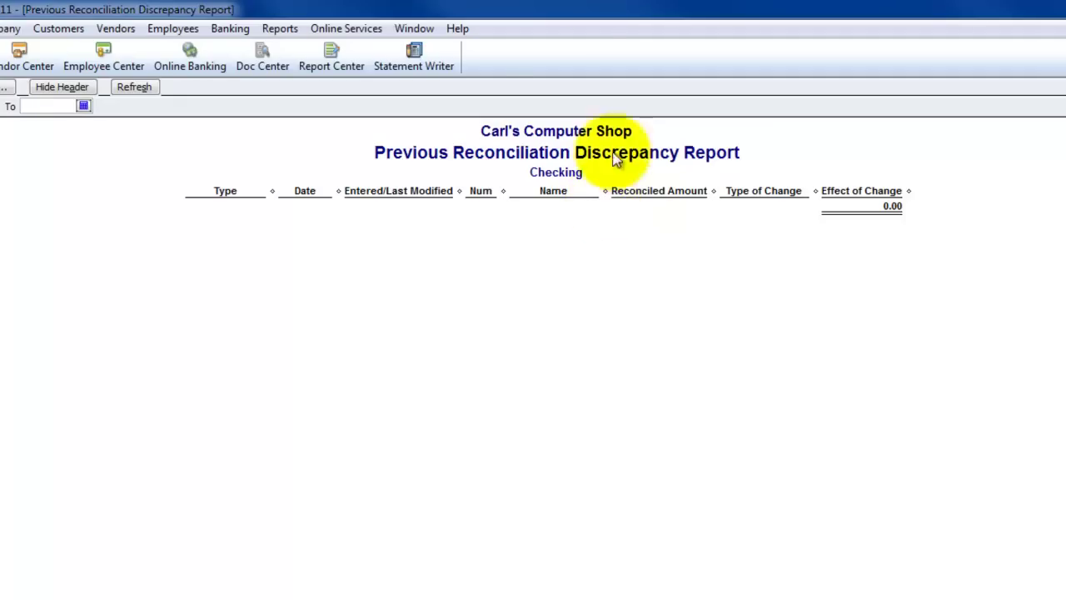
# Close all open report windows without memorizing the modified custom transaction report
pyautogui.click(278, 30)
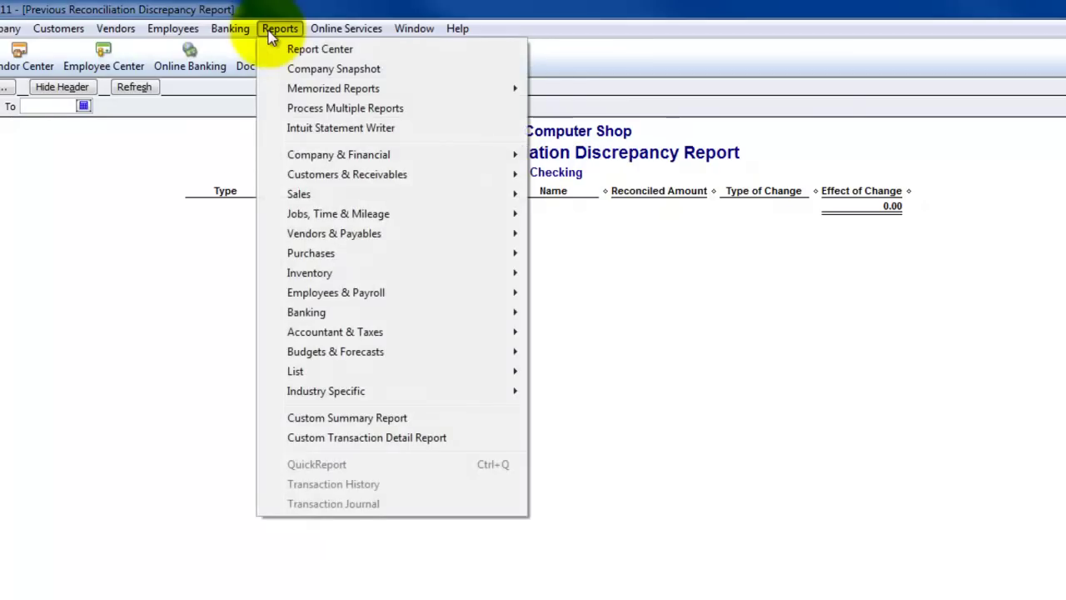
pyautogui.click(135, 256)
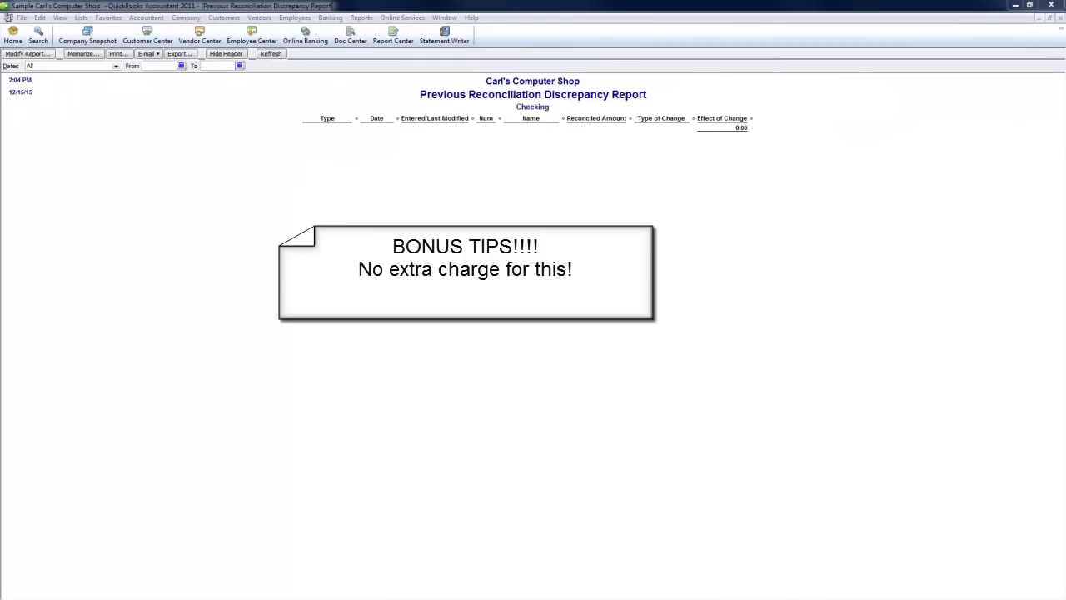
pyautogui.click(444, 17)
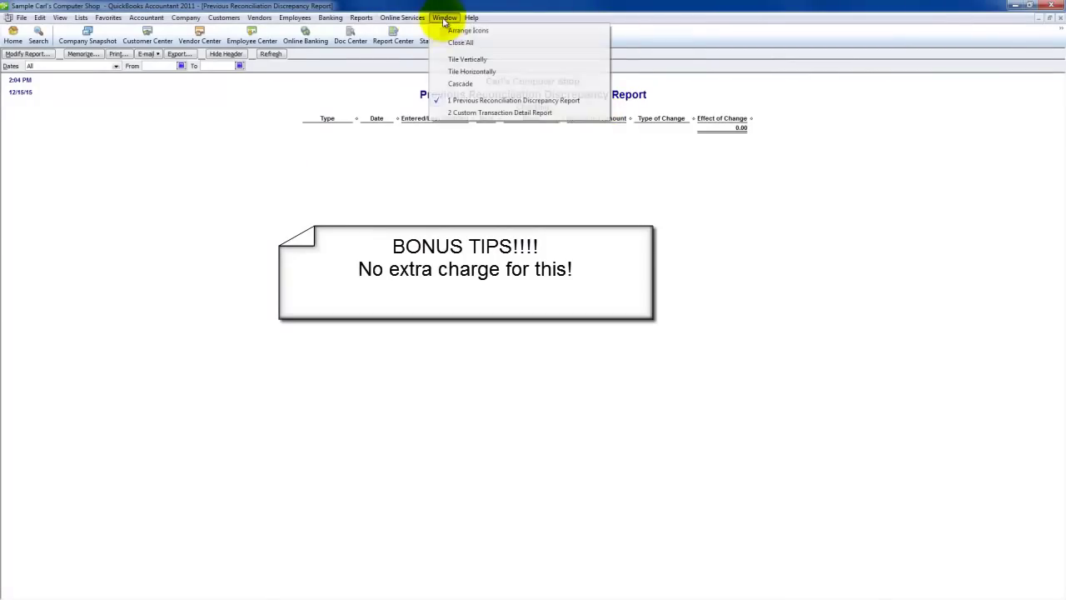
pyautogui.click(462, 44)
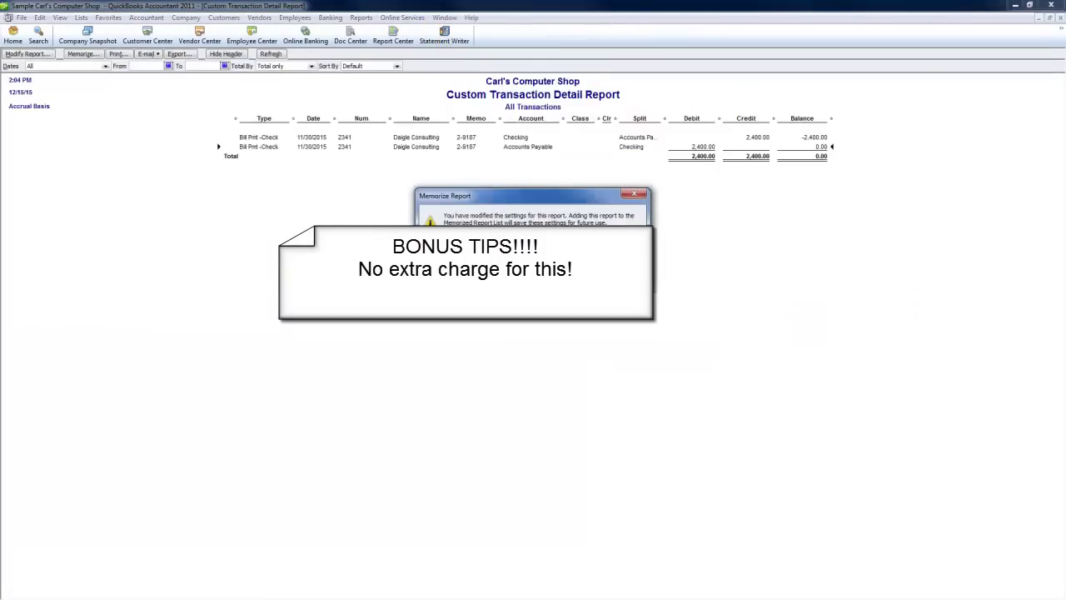
pyautogui.click(524, 280)
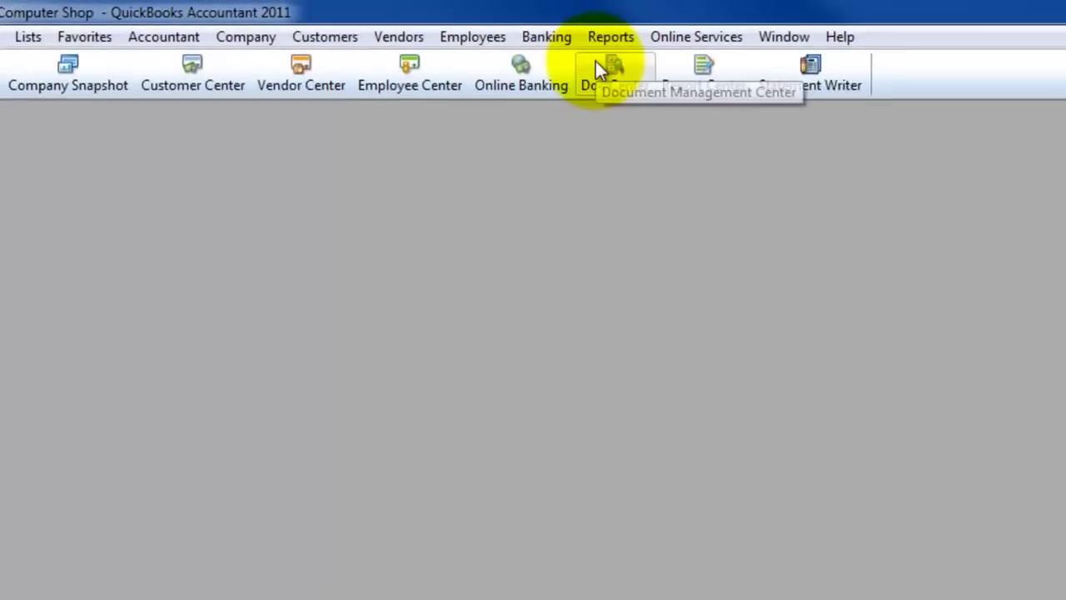
# Bring up the Report Center, then open the Memorized Report List and maximize its window
pyautogui.click(726, 72)
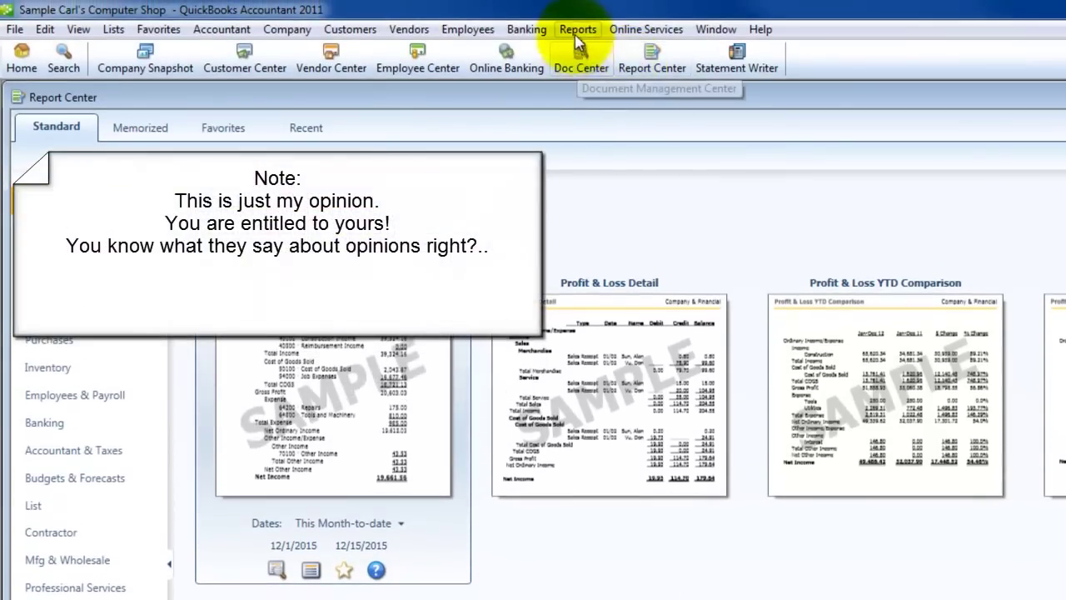
pyautogui.click(578, 29)
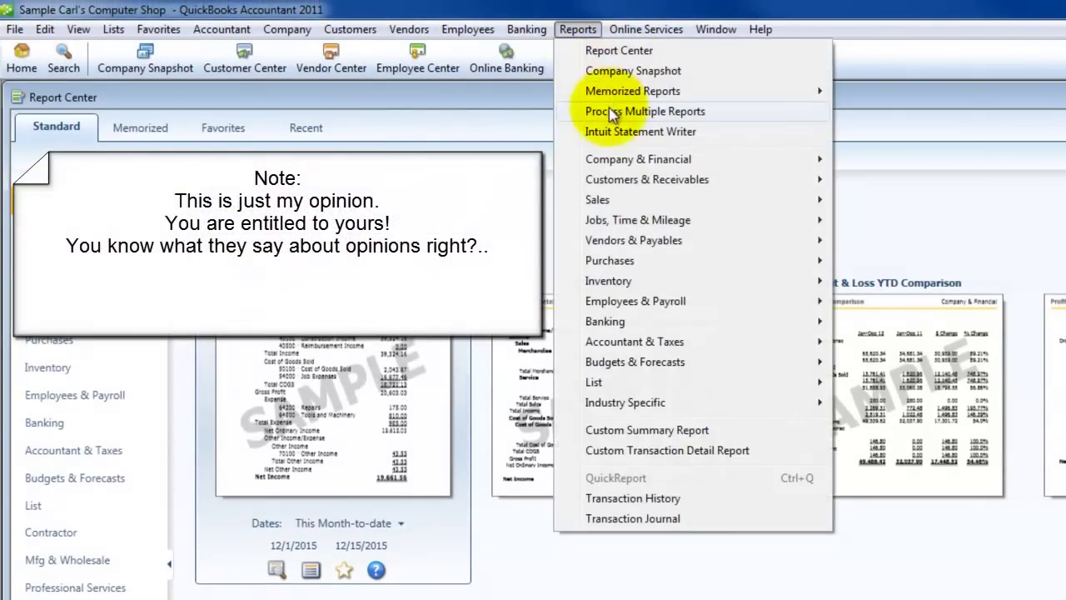
pyautogui.moveTo(738, 92)
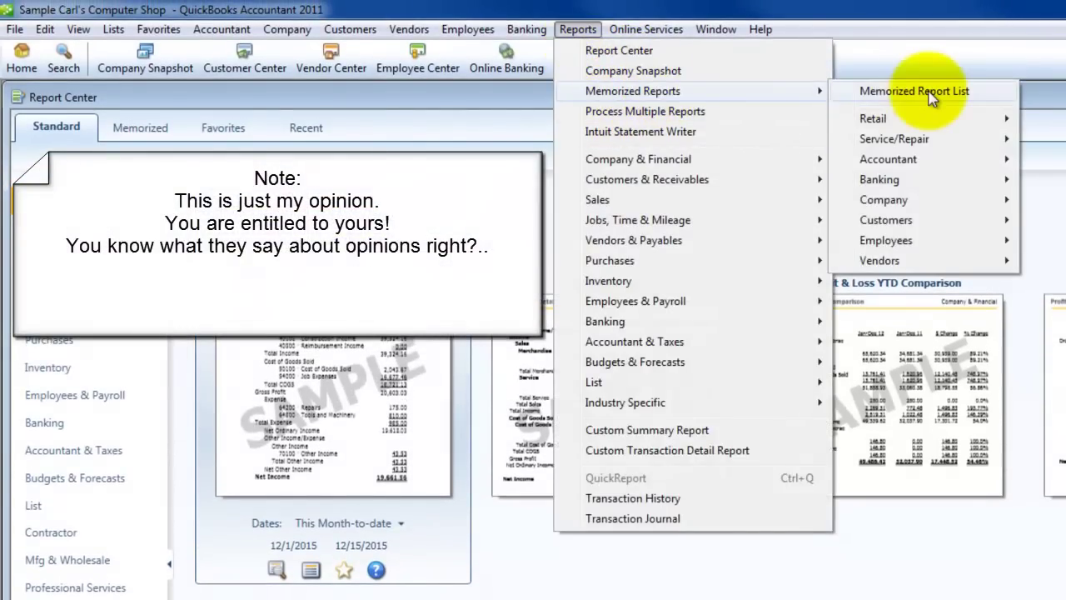
pyautogui.click(975, 91)
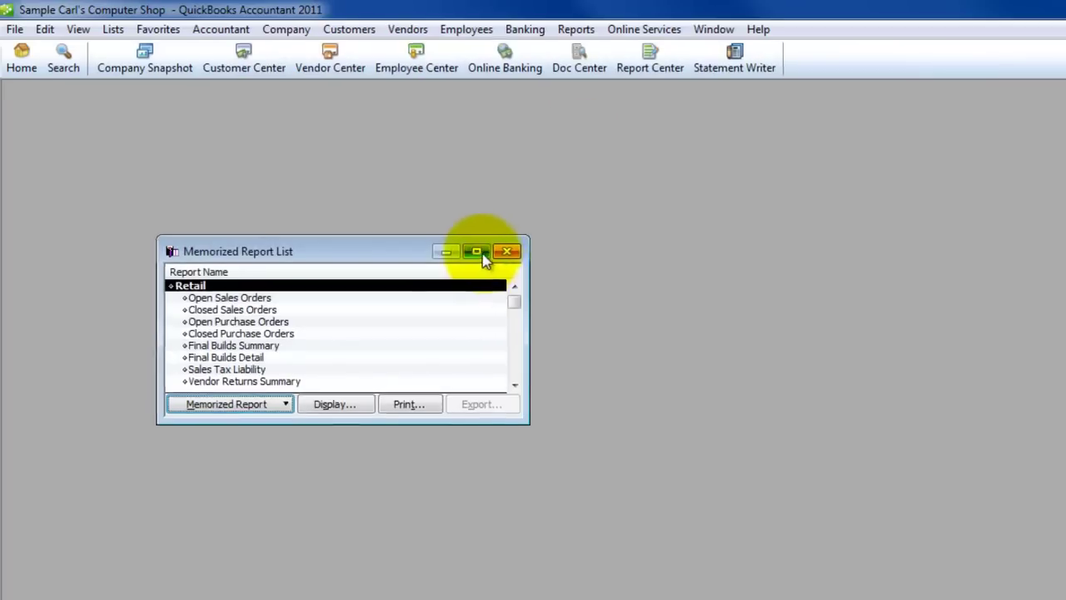
pyautogui.click(477, 251)
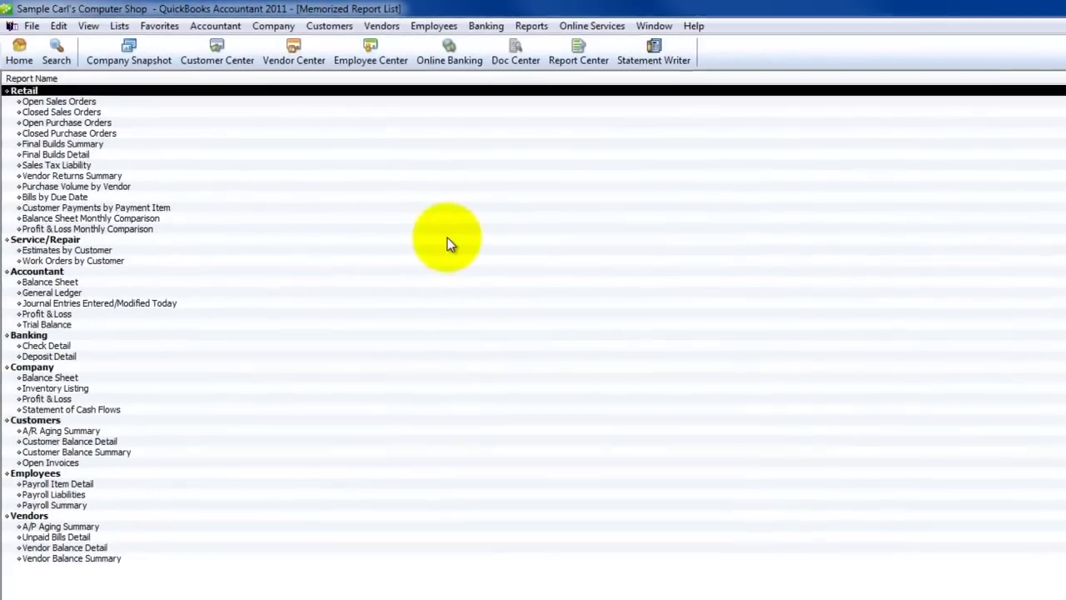
# Create a new memorized report group named "Chris Pirillo's Reports"
pyautogui.click(97, 233)
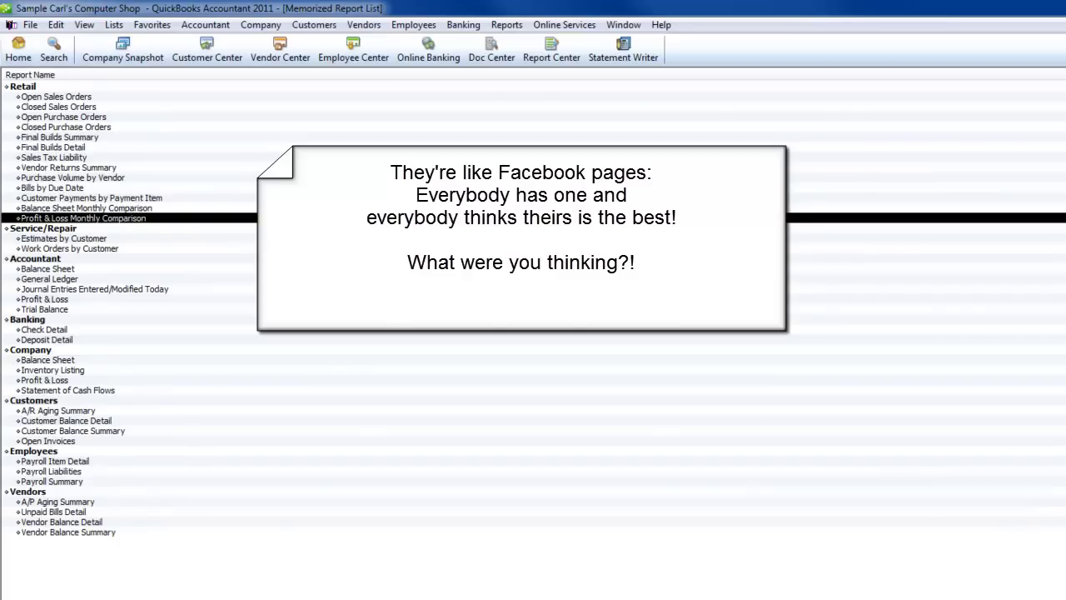
pyautogui.hotkey('ctrl', 'n')
pyautogui.write('C')
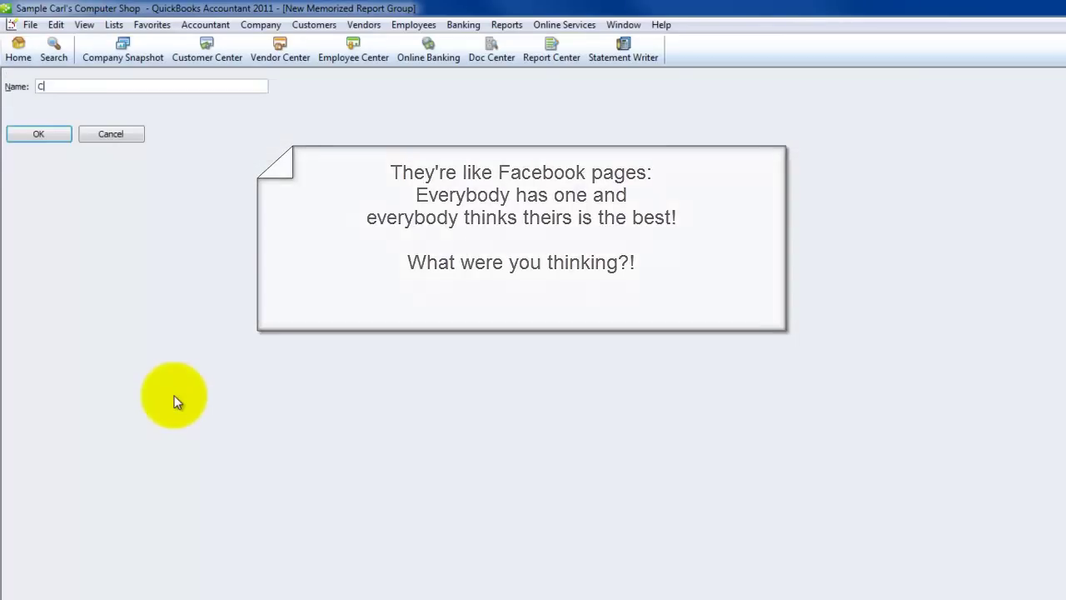
pyautogui.write("hris Pirillo's")
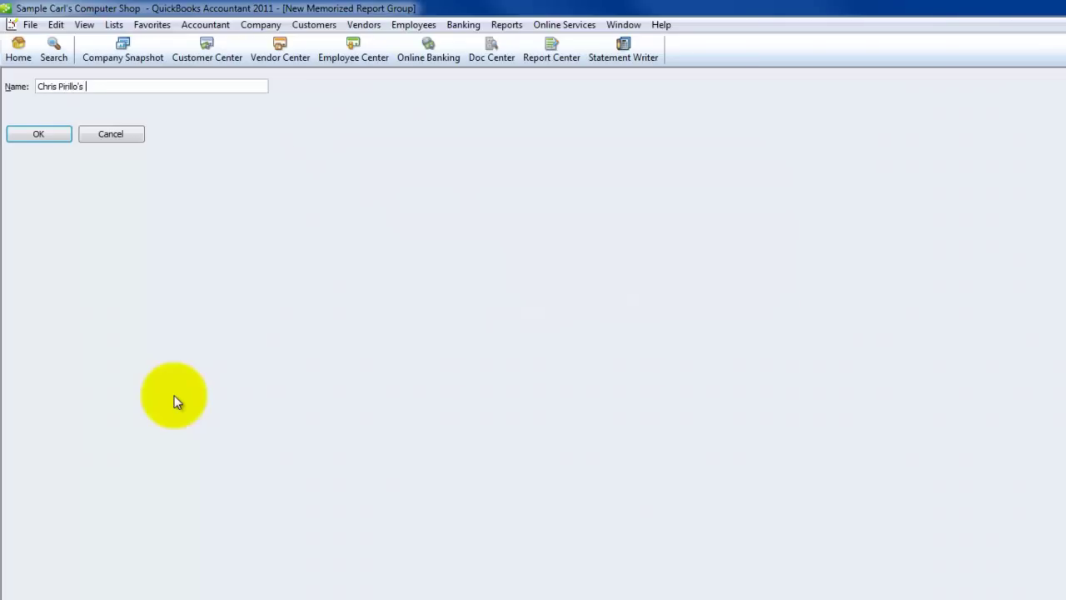
pyautogui.write(' Reports')
pyautogui.click(48, 136)
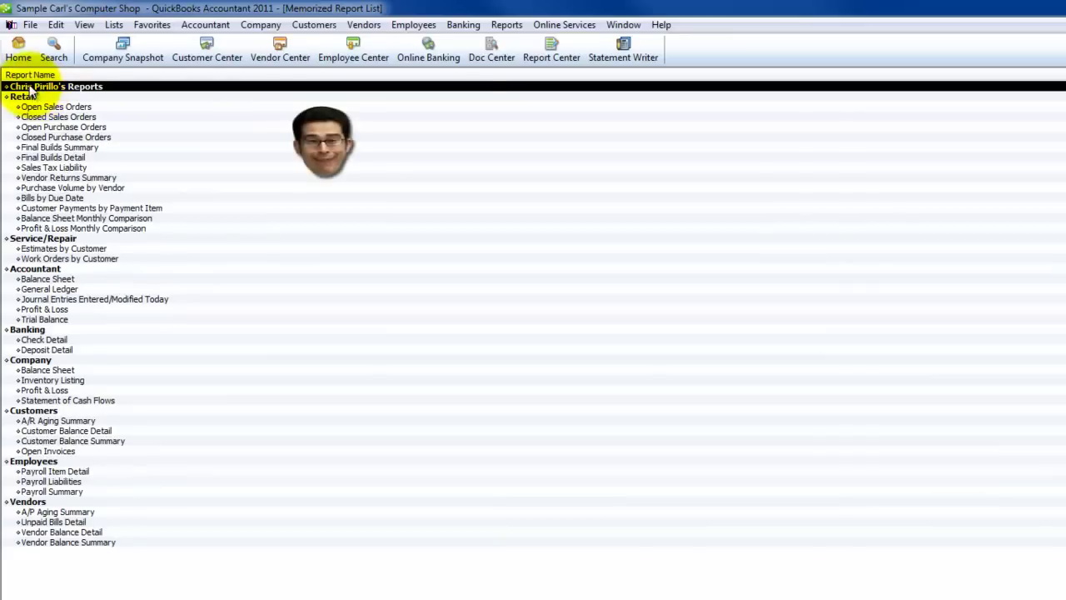
# Run the Profit & Loss by Class report from the Company & Financial reports
pyautogui.click(507, 24)
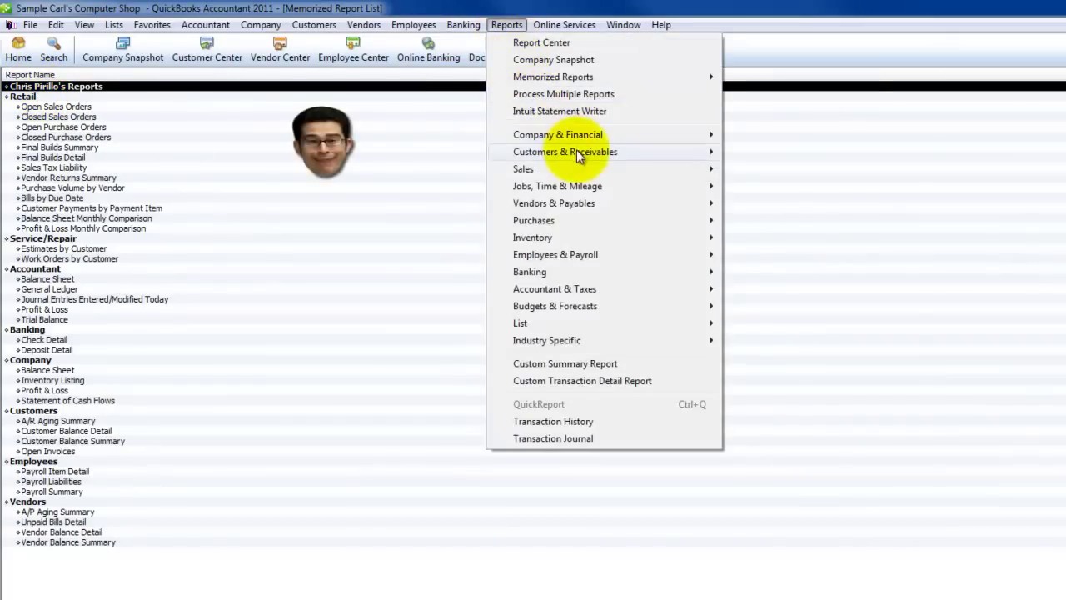
pyautogui.moveTo(577, 136)
pyautogui.click(800, 221)
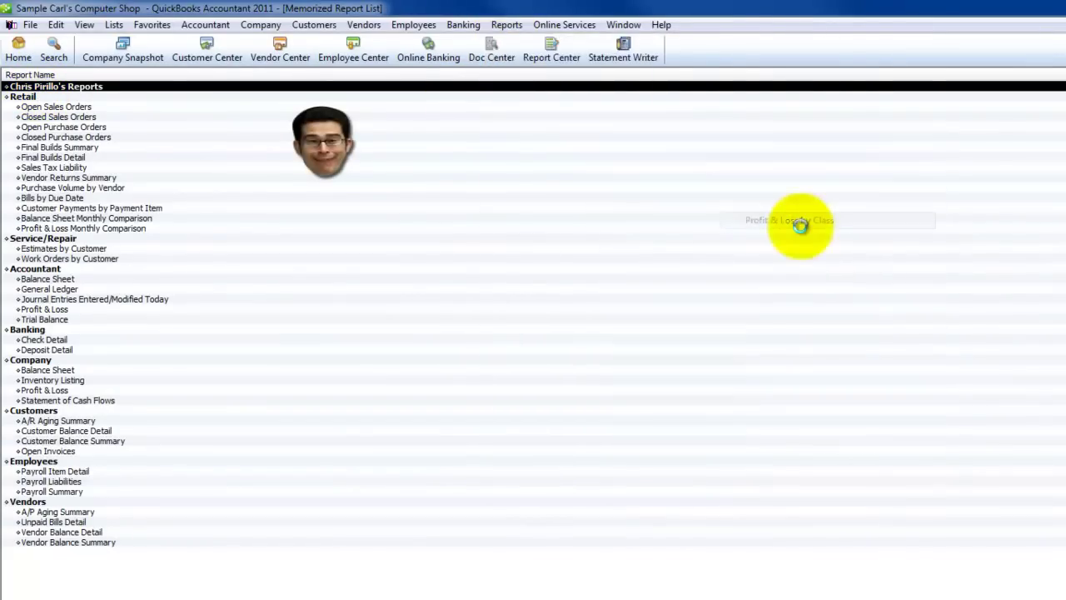
# Modify the Profit & Loss by Class report with a Class filter set to Bayshore Store and apply it
pyautogui.click(51, 79)
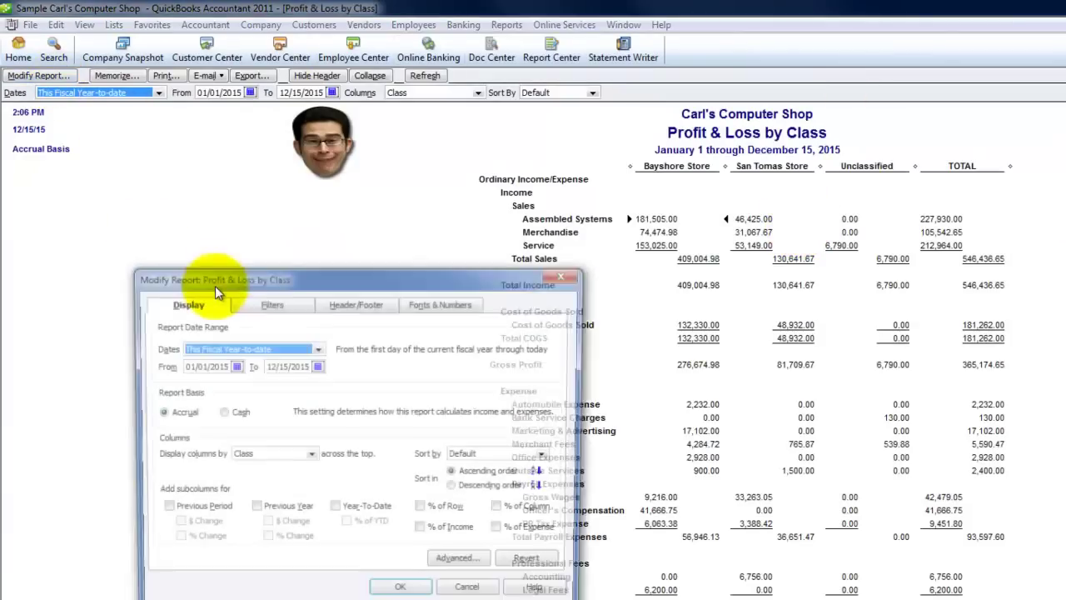
pyautogui.click(265, 304)
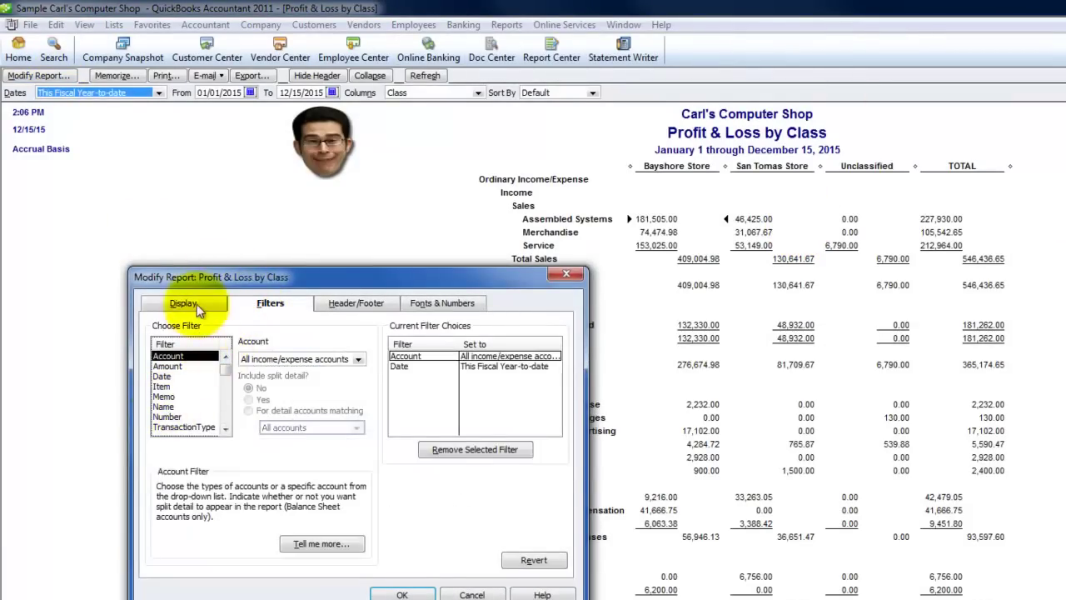
pyautogui.click(227, 399)
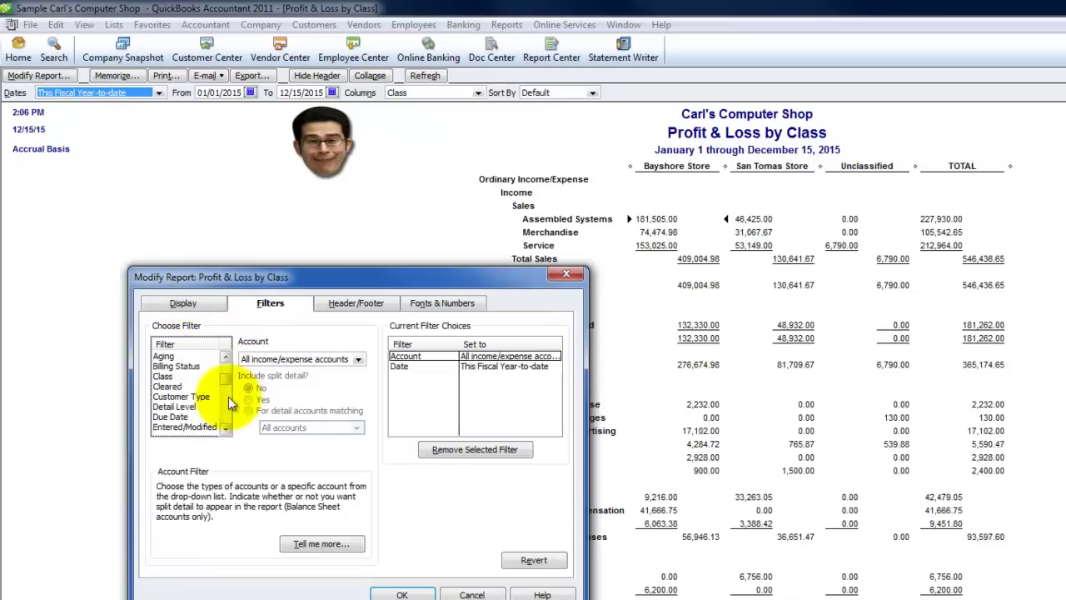
pyautogui.click(163, 376)
pyautogui.click(359, 359)
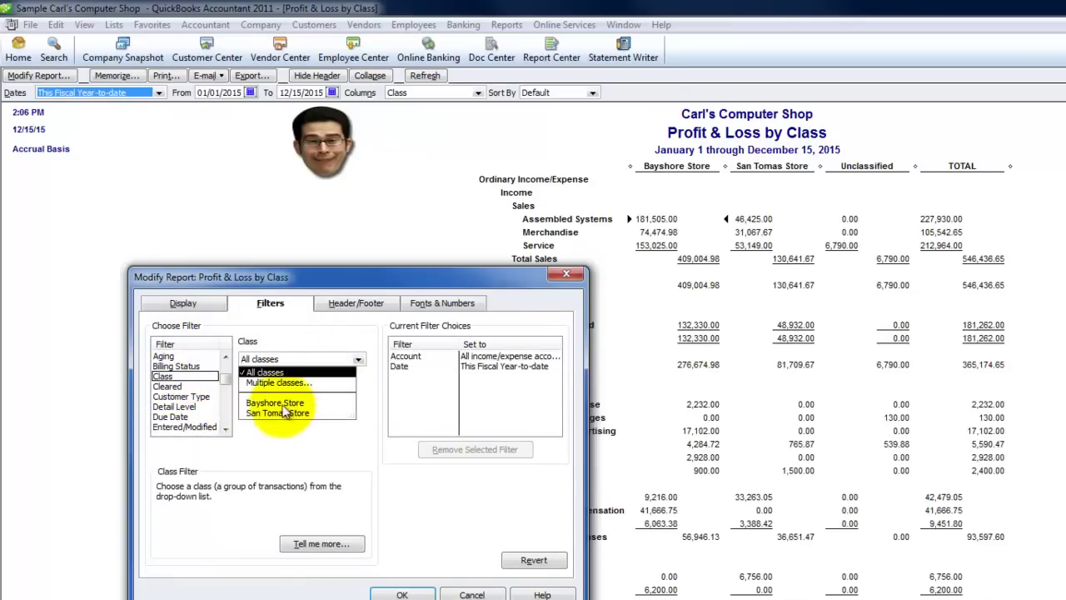
pyautogui.click(275, 403)
pyautogui.click(402, 594)
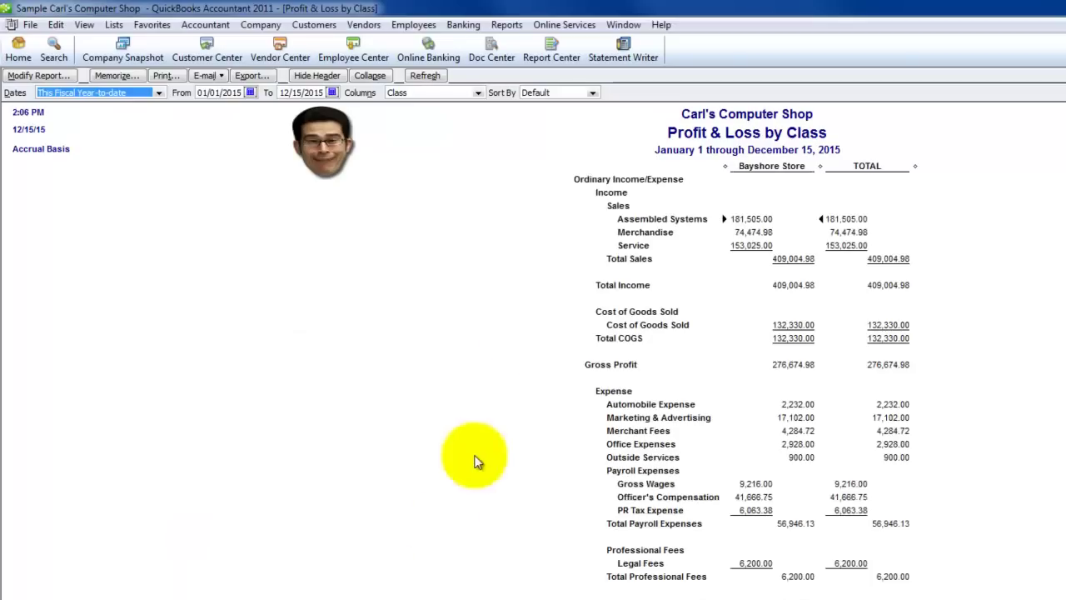
# Retitle the Profit & Loss by Class report "Bayshore Store" by copying its Class filter value into the report title header
pyautogui.click(39, 76)
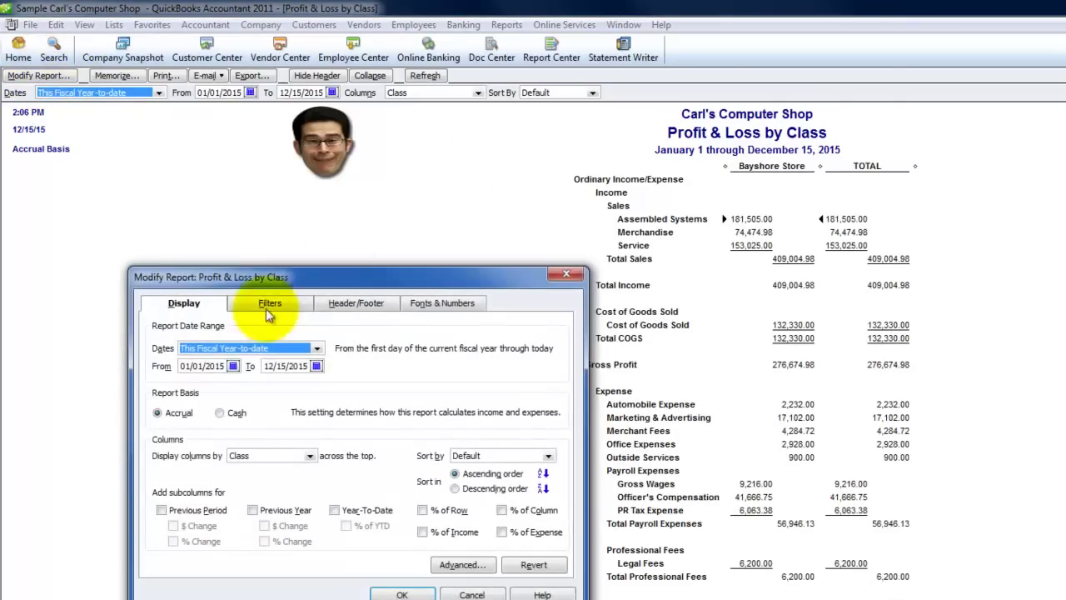
pyautogui.moveTo(276, 277); pyautogui.dragTo(280, 219)
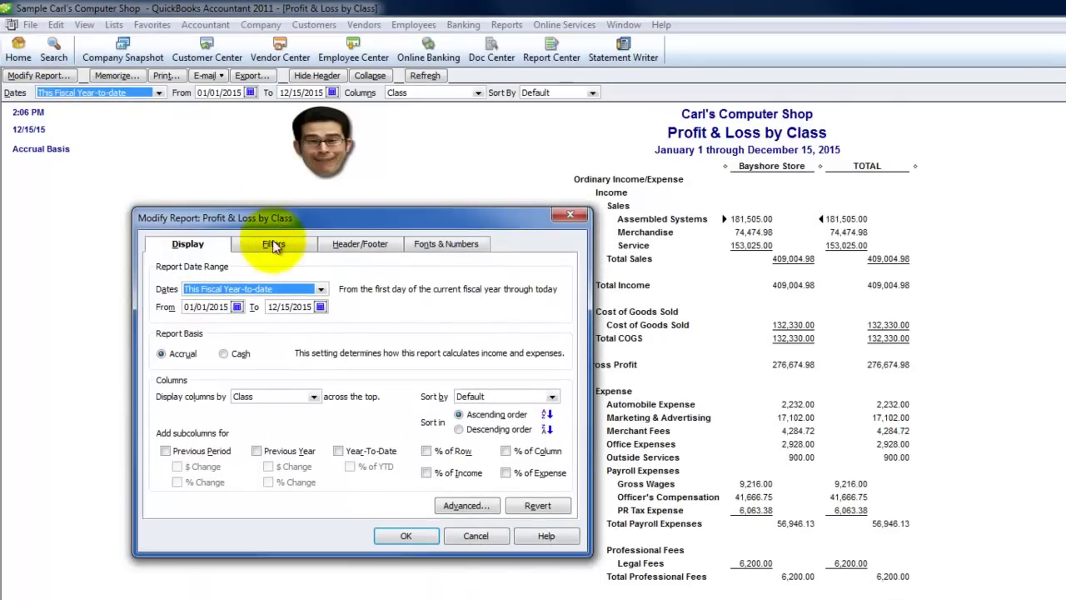
pyautogui.click(274, 244)
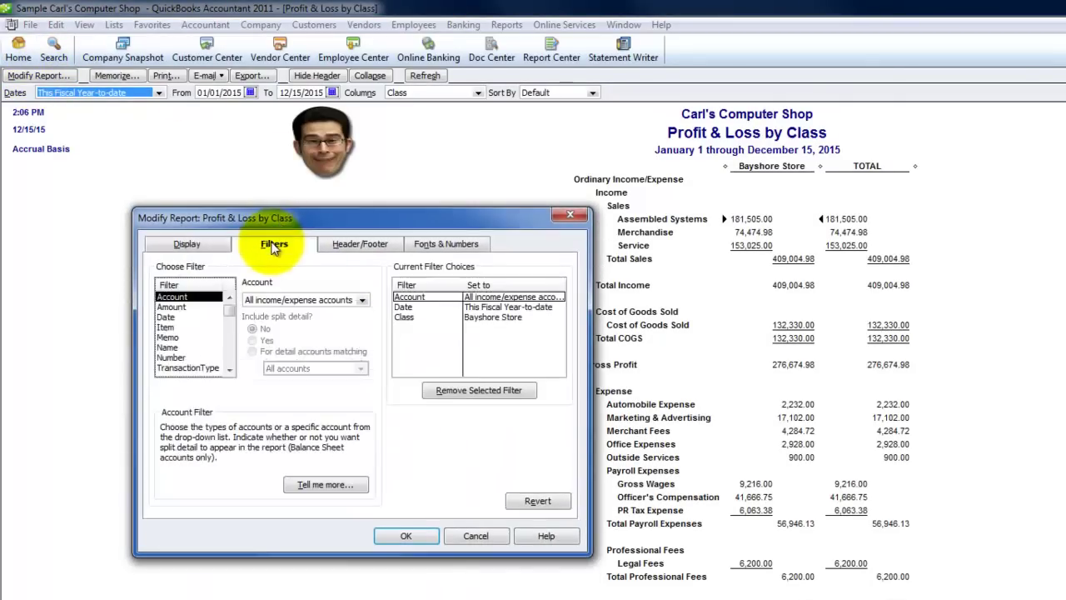
pyautogui.click(404, 318)
pyautogui.click(301, 300)
pyautogui.hotkey('ctrl', 'c')
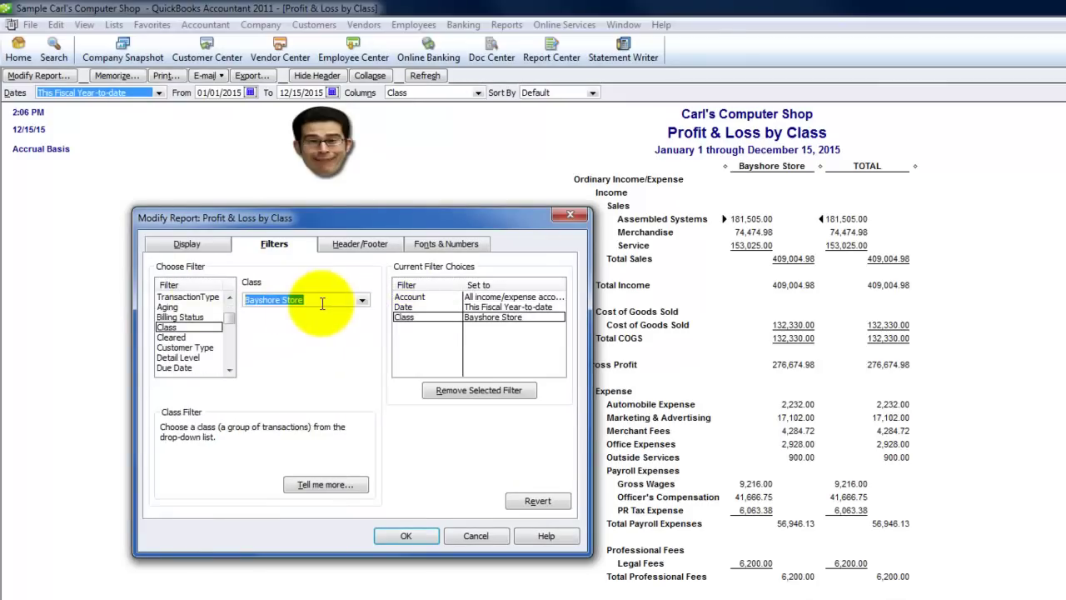
pyautogui.click(358, 244)
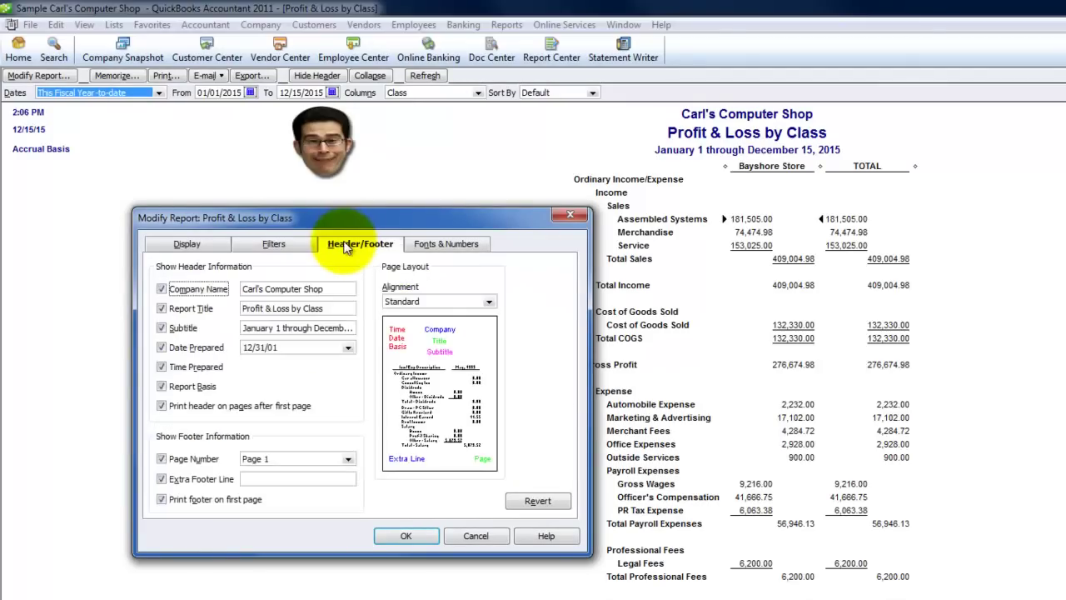
pyautogui.click(342, 308)
pyautogui.hotkey('ctrl', 'v')
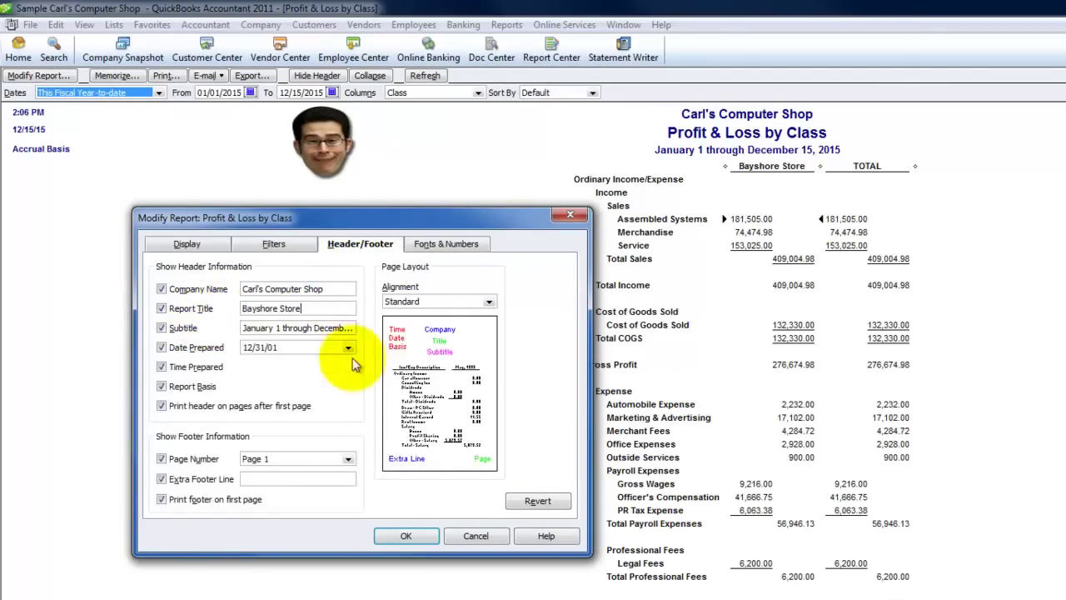
pyautogui.click(406, 535)
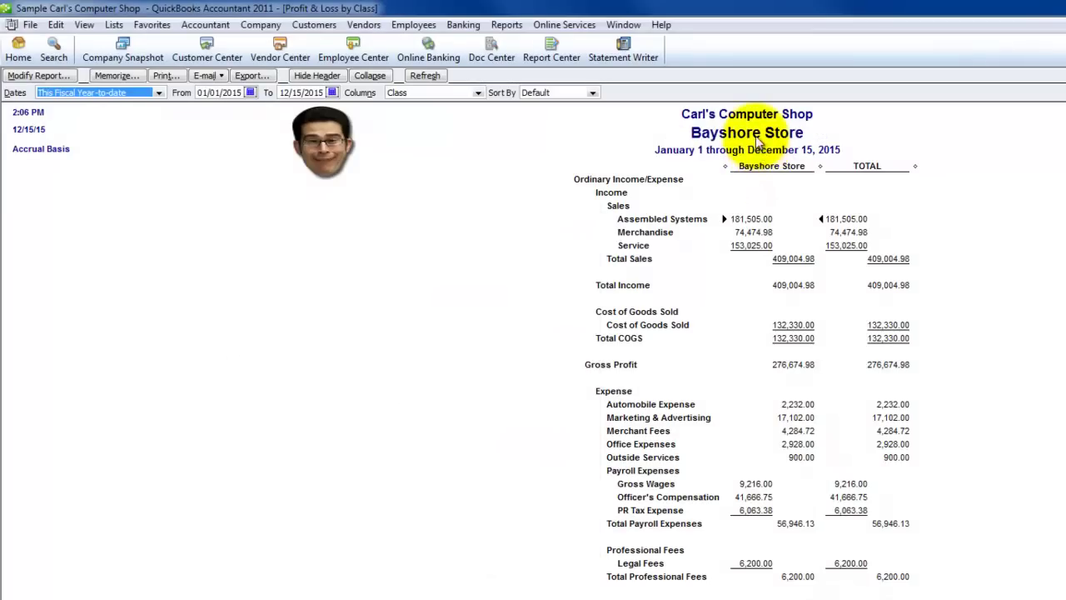
# Memorize the report as "Bayshore Store" in the memorized report group "Chris Pirillo's Reports"
pyautogui.click(121, 75)
pyautogui.click(52, 166)
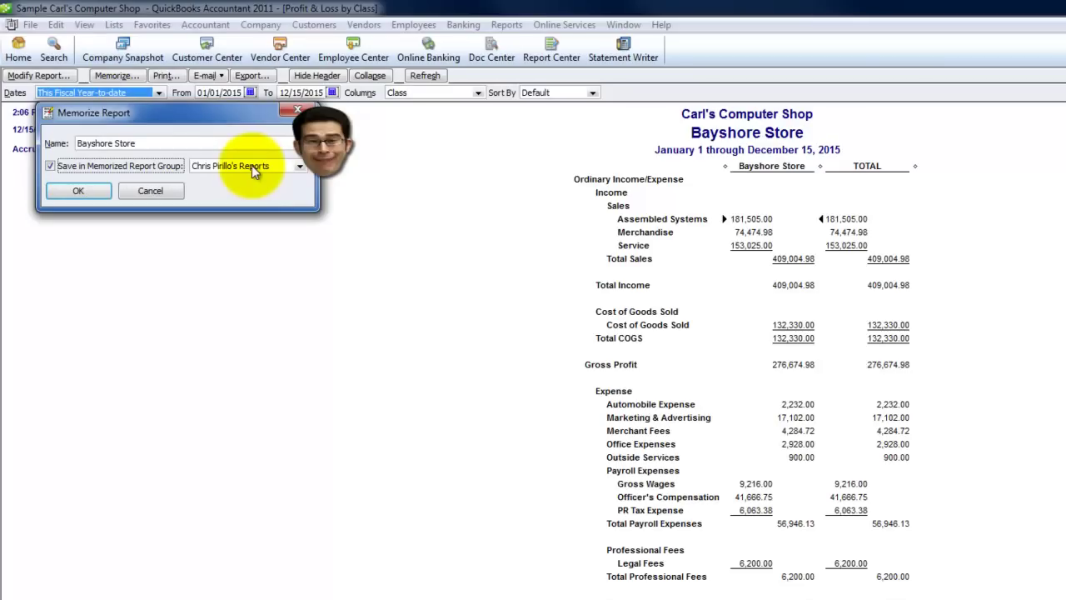
pyautogui.click(87, 192)
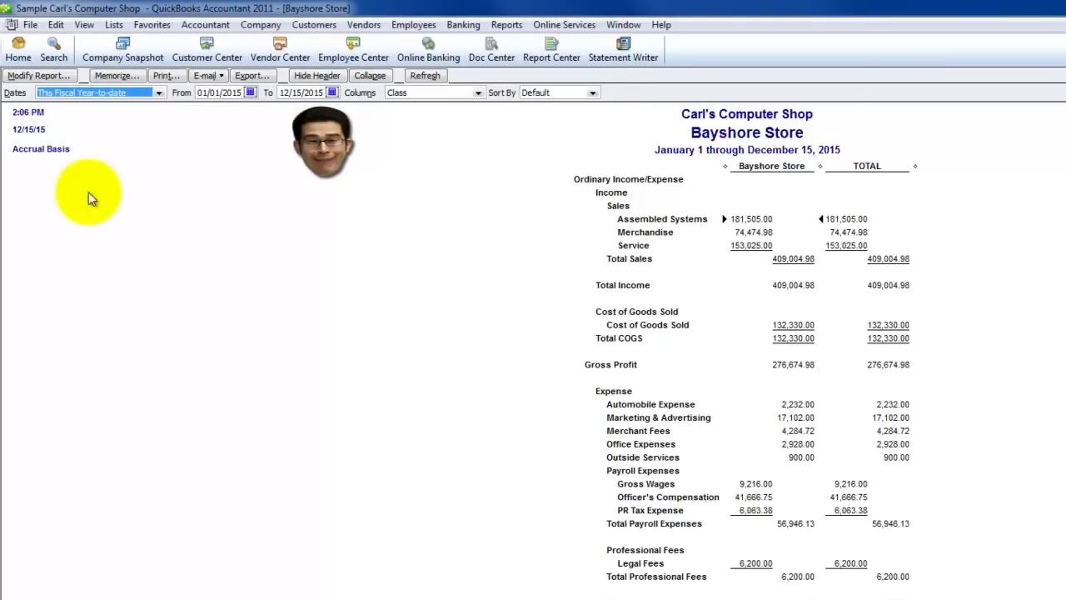
# Show the Open Window List and switch to the Memorized Report List
pyautogui.click(84, 25)
pyautogui.click(90, 43)
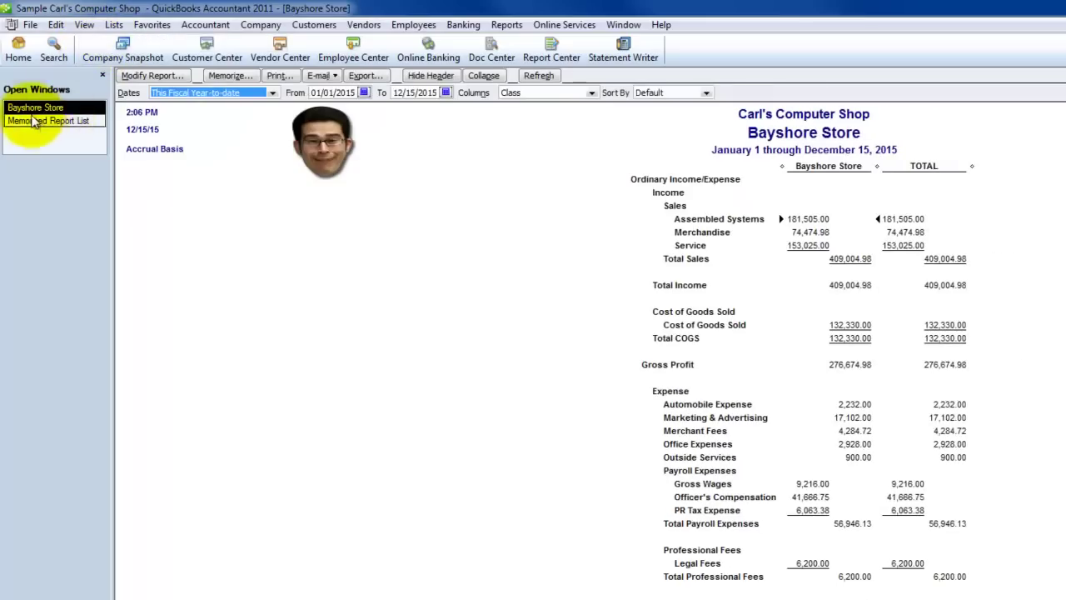
pyautogui.click(30, 123)
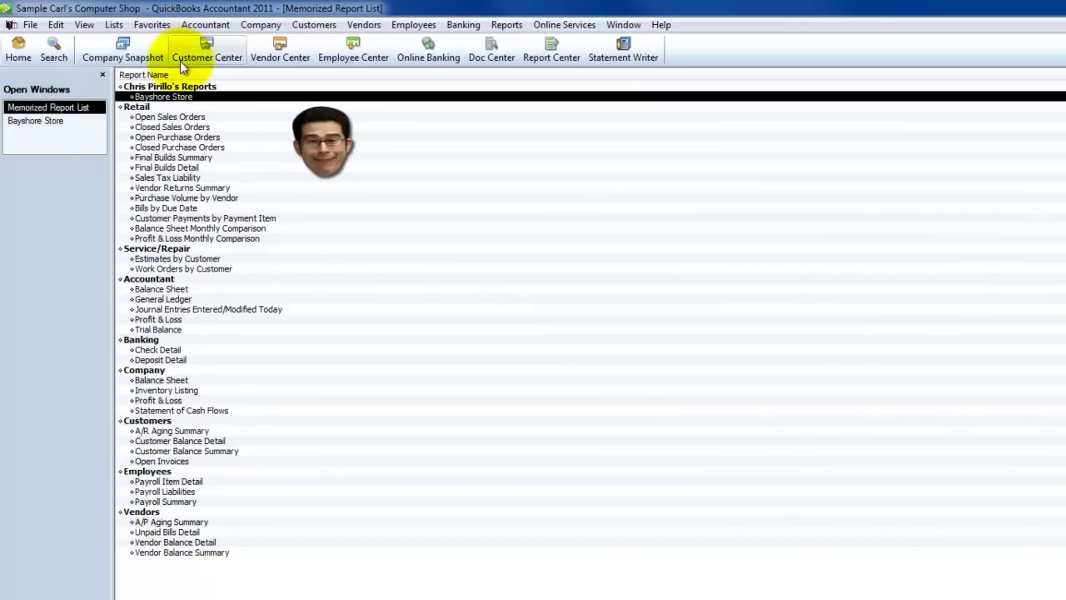
# Add the Memorized Report List to the icon bar with the label "MemRpts" and description "Memorized Reports"
pyautogui.click(84, 25)
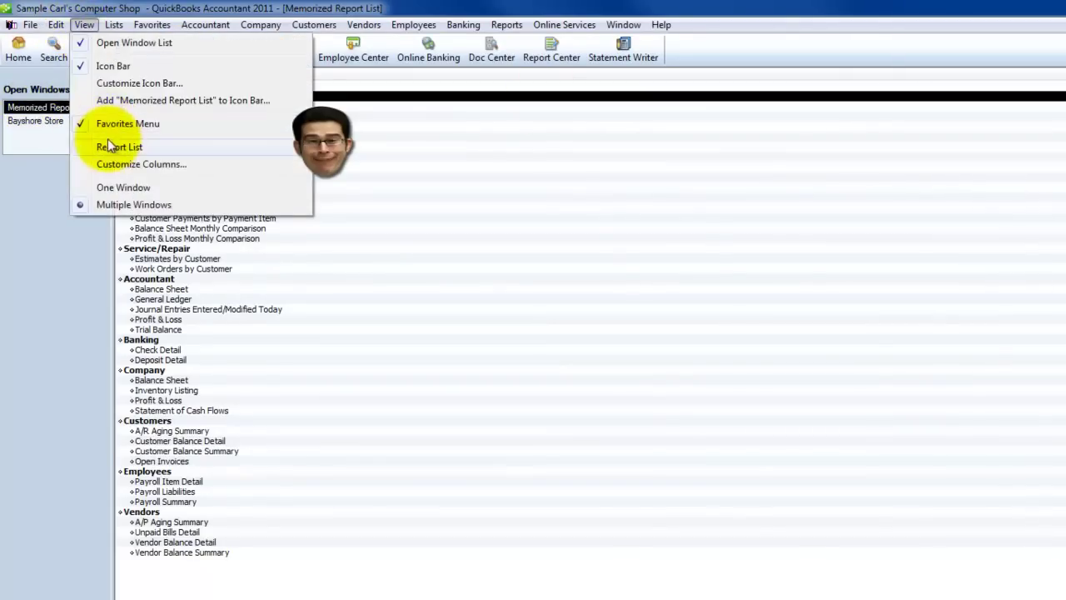
pyautogui.click(132, 101)
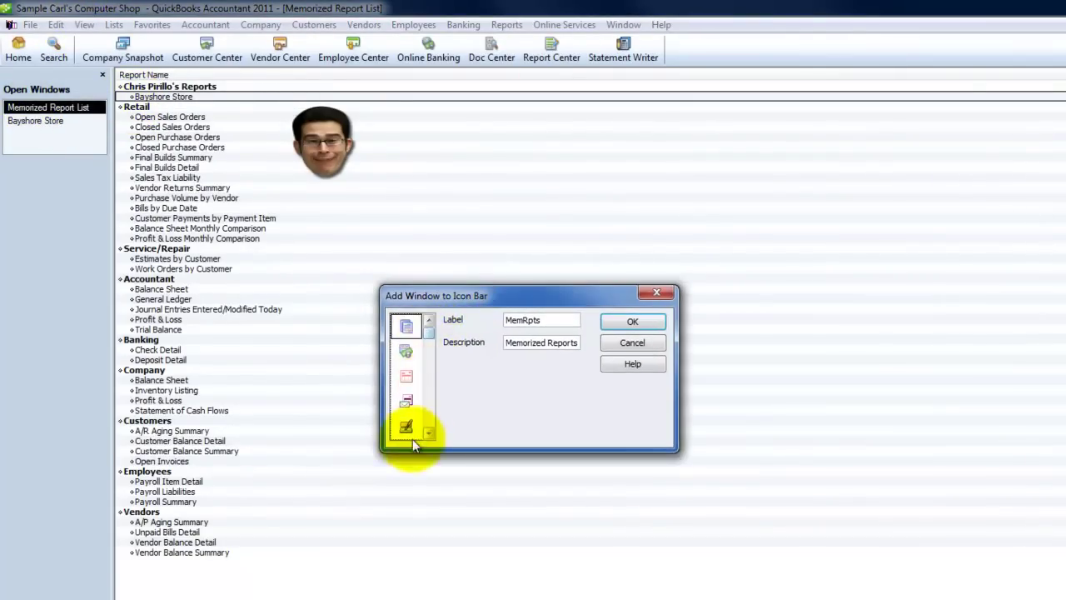
pyautogui.scroll(-5, 427, 415)
pyautogui.scroll(-3, 428, 412)
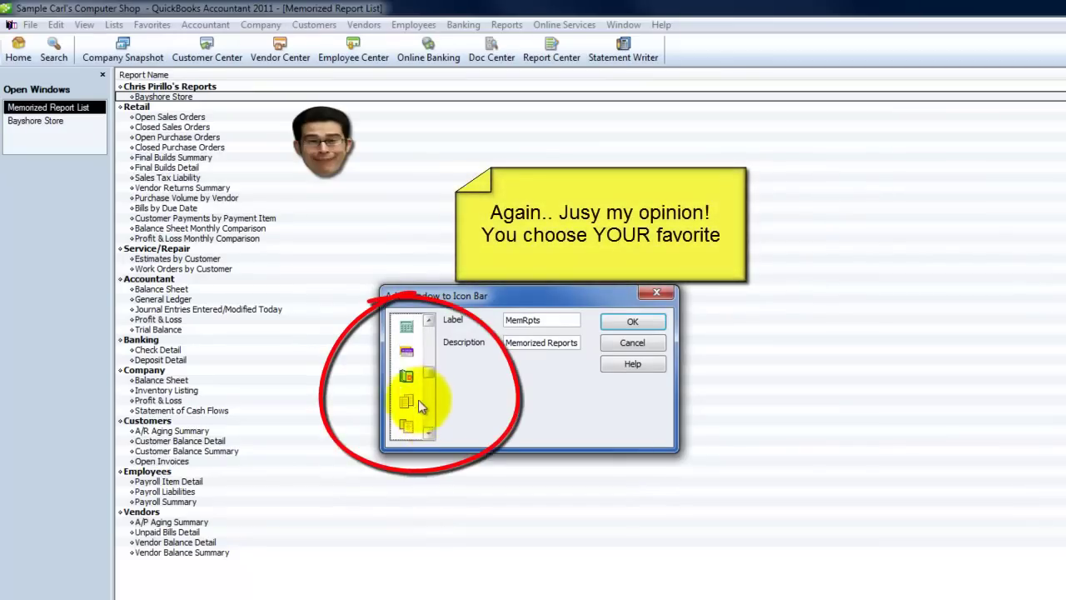
pyautogui.click(617, 322)
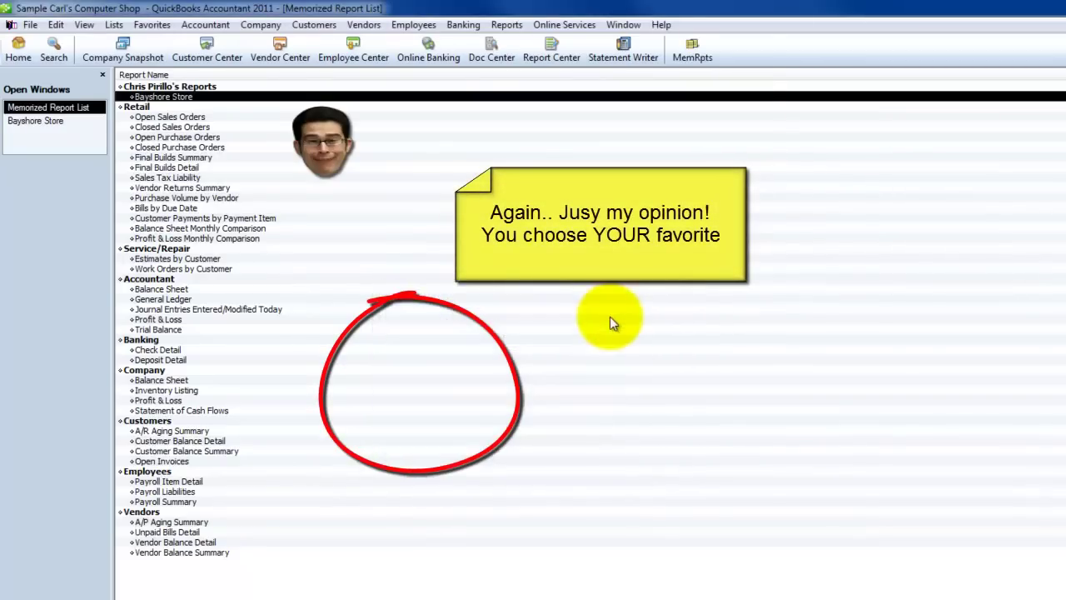
# Close the open windows, then reopen the Memorized Report List through its new MemRpts shortcut and maximize it
pyautogui.press('Escape')
pyautogui.press('Escape')
pyautogui.click(693, 51)
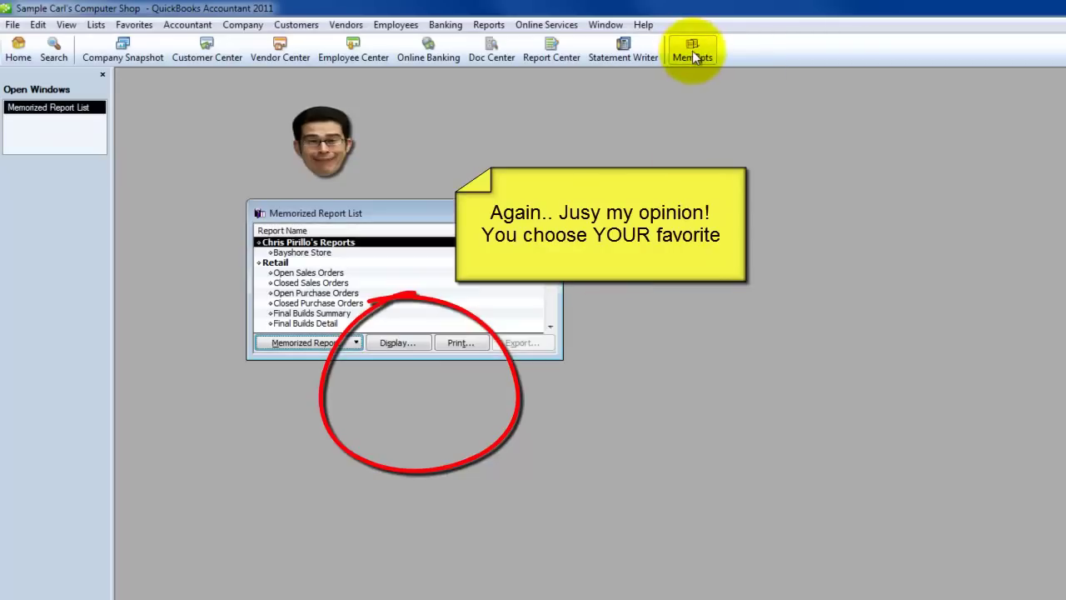
pyautogui.click(536, 213)
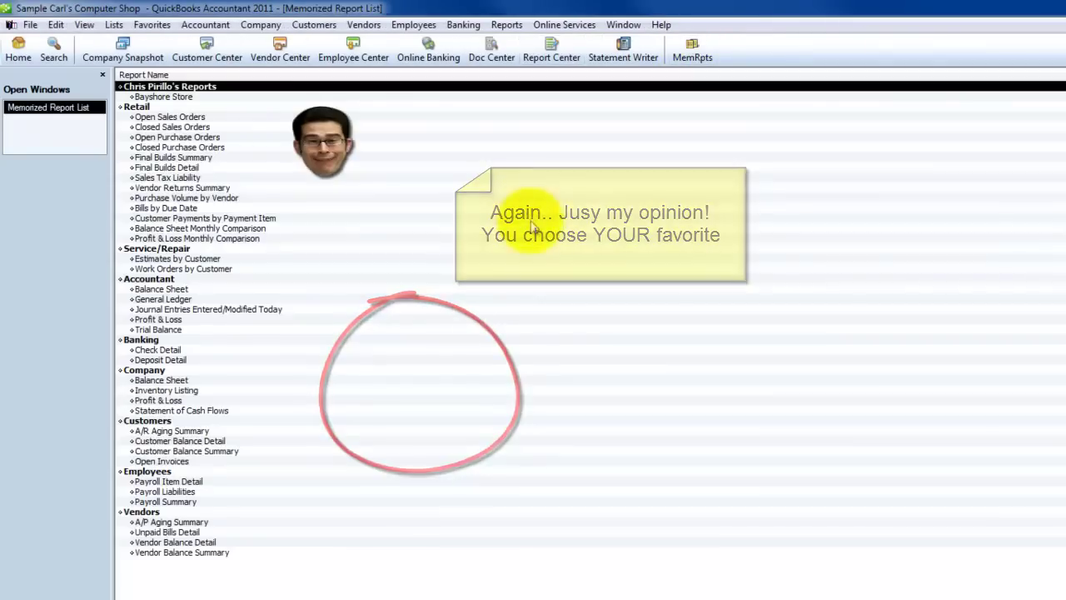
# Open the memorized Bayshore Store report from the "Chris Pirillo's Reports" group
pyautogui.click(166, 97)
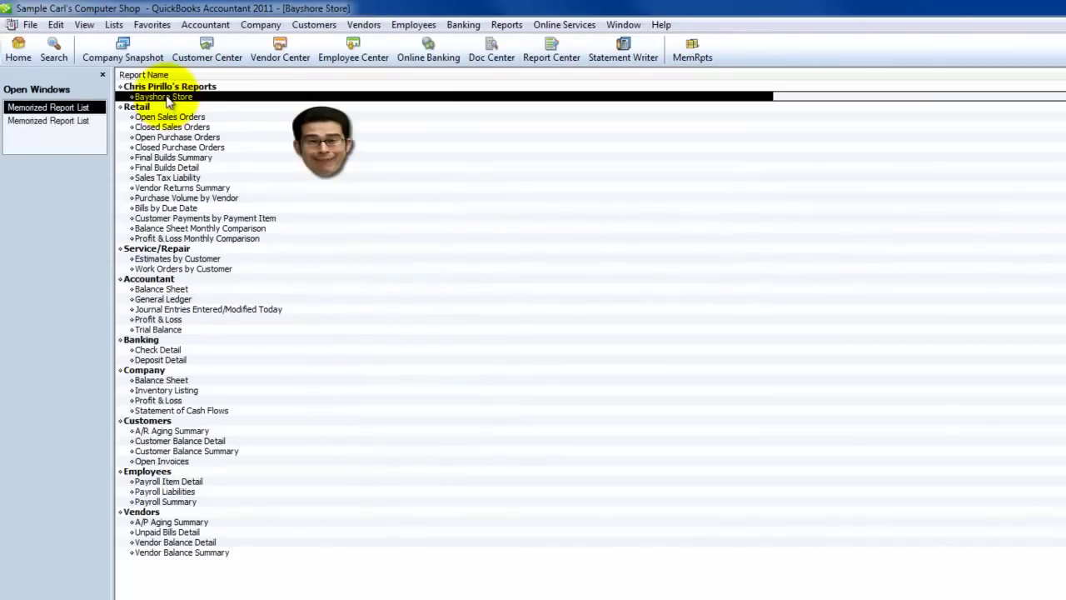
pyautogui.doubleClick(166, 97)
pyautogui.click(864, 285)
# Change the company name in the Bayshore Store report's header to "I Love Chris Pirillo" and apply it
pyautogui.click(162, 76)
pyautogui.click(384, 244)
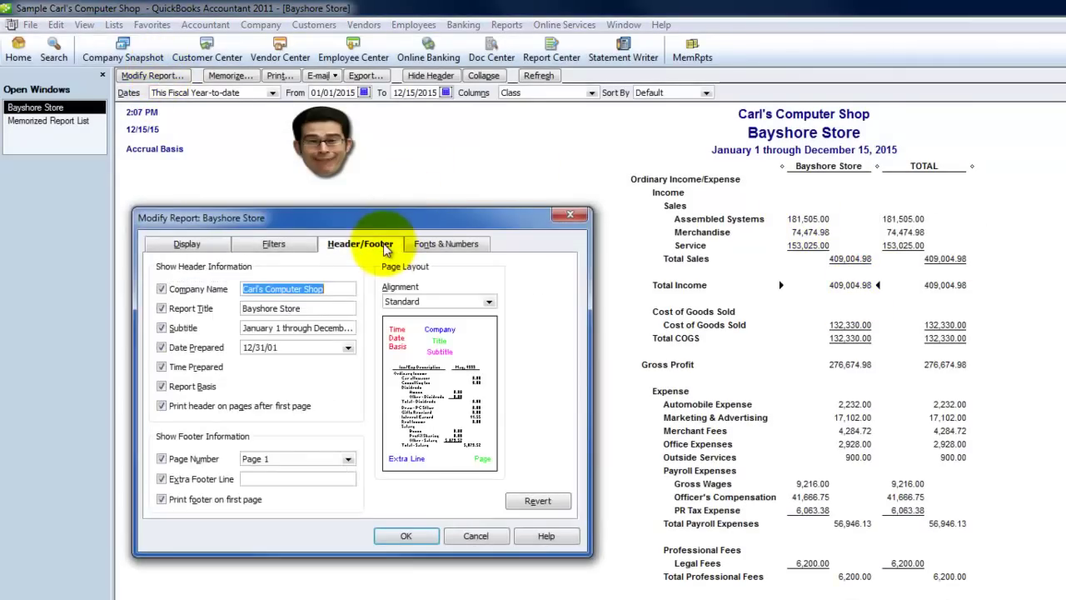
pyautogui.write('I Love Ch')
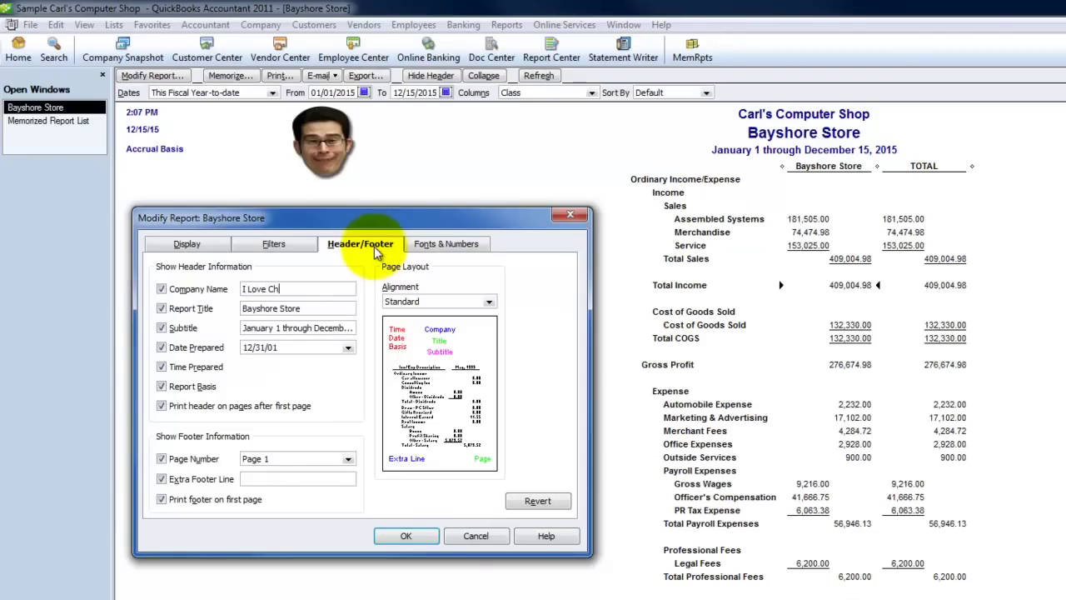
pyautogui.write('ris Pirillo')
pyautogui.click(406, 534)
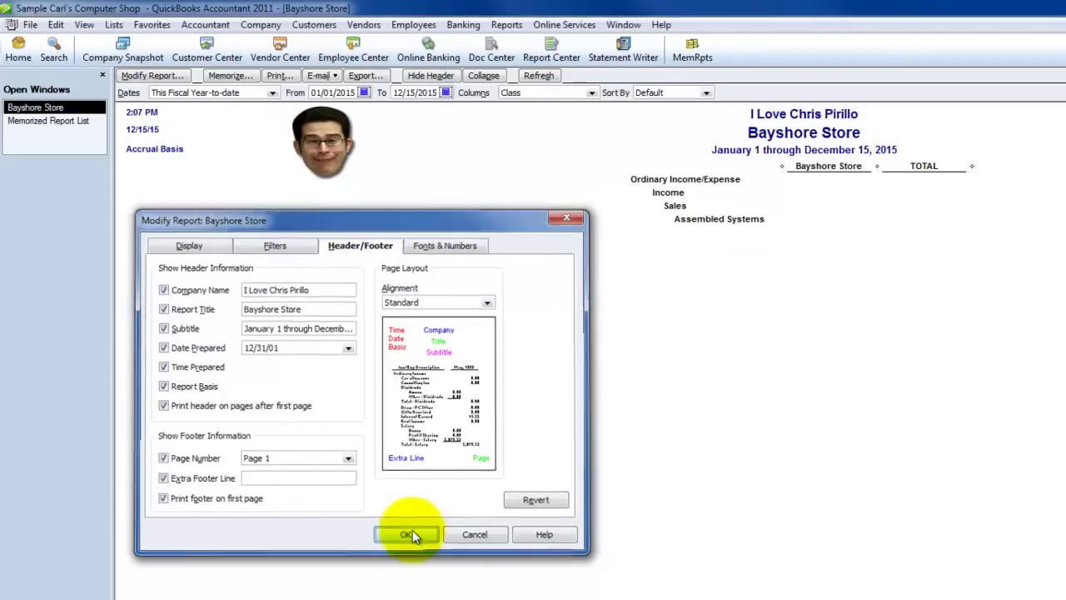
# Memorize the modified Bayshore Store report, replacing the existing memorized version
pyautogui.click(231, 76)
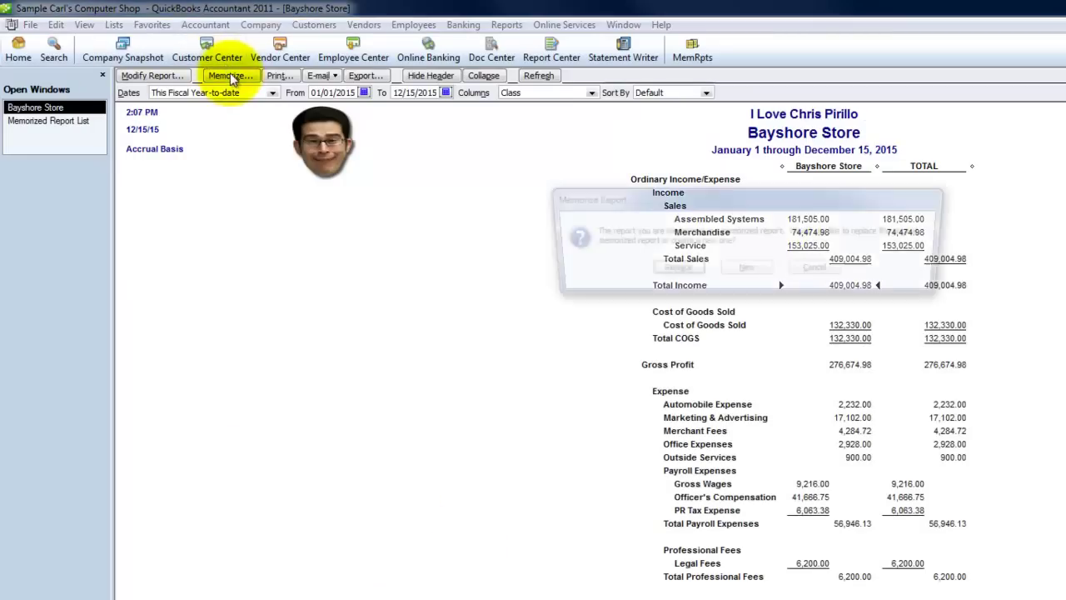
pyautogui.moveTo(703, 206); pyautogui.dragTo(705, 212)
pyautogui.click(669, 283)
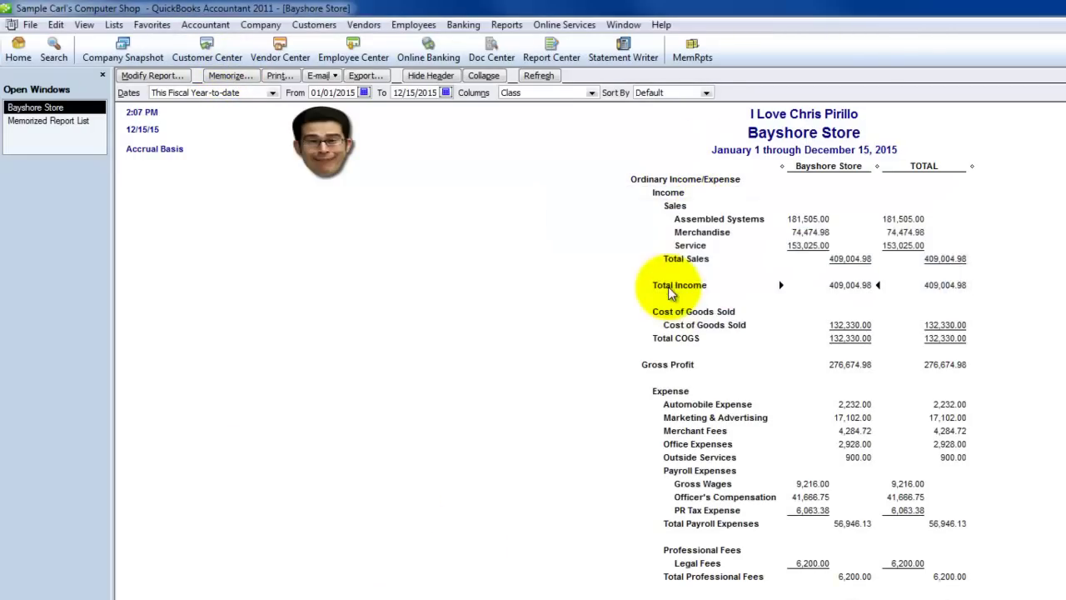